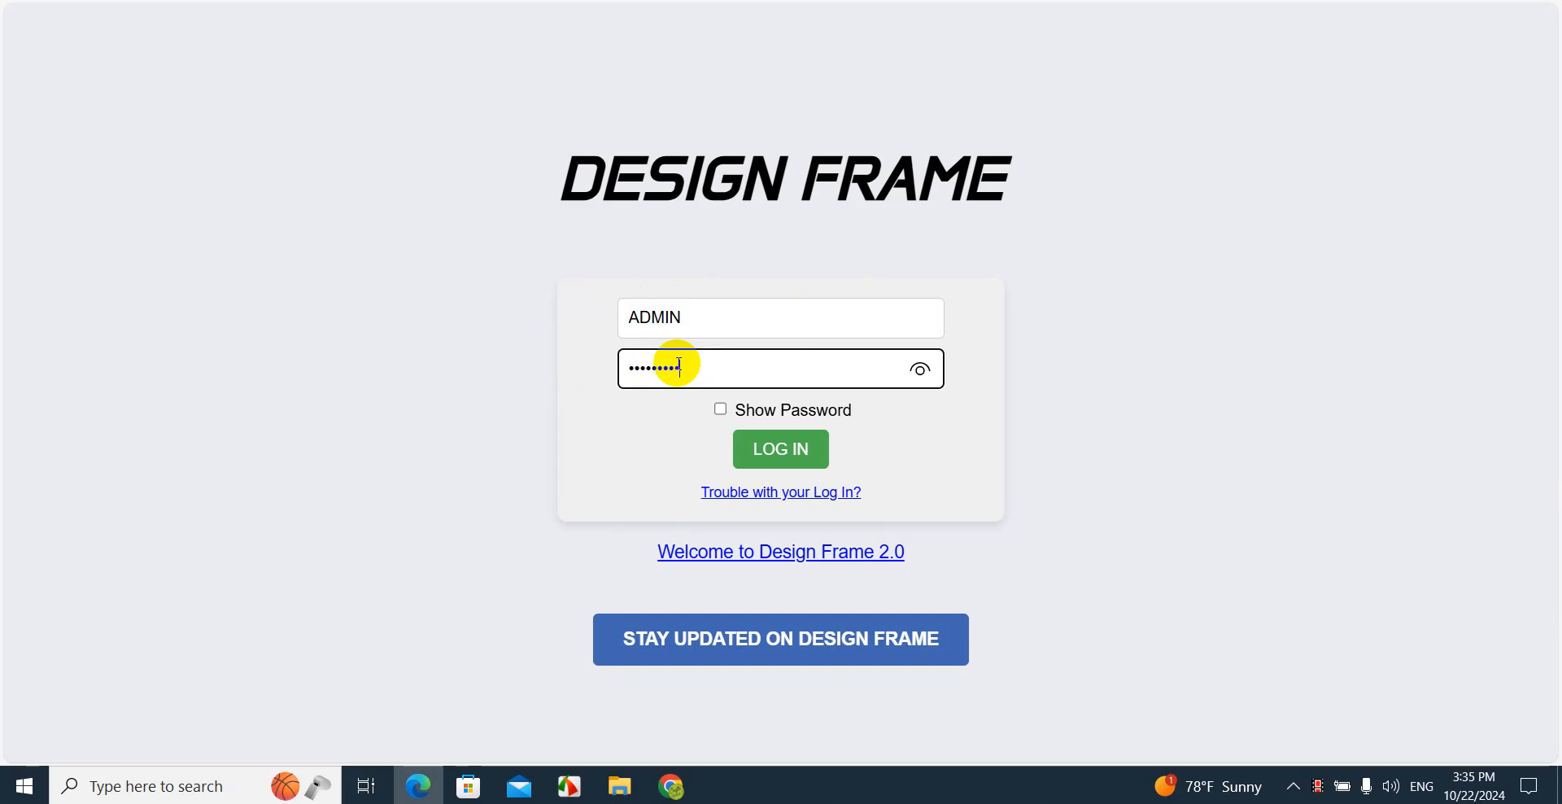
- Log in to Design Frame with the ADMIN account and look over the editor page
left_click(783, 453)
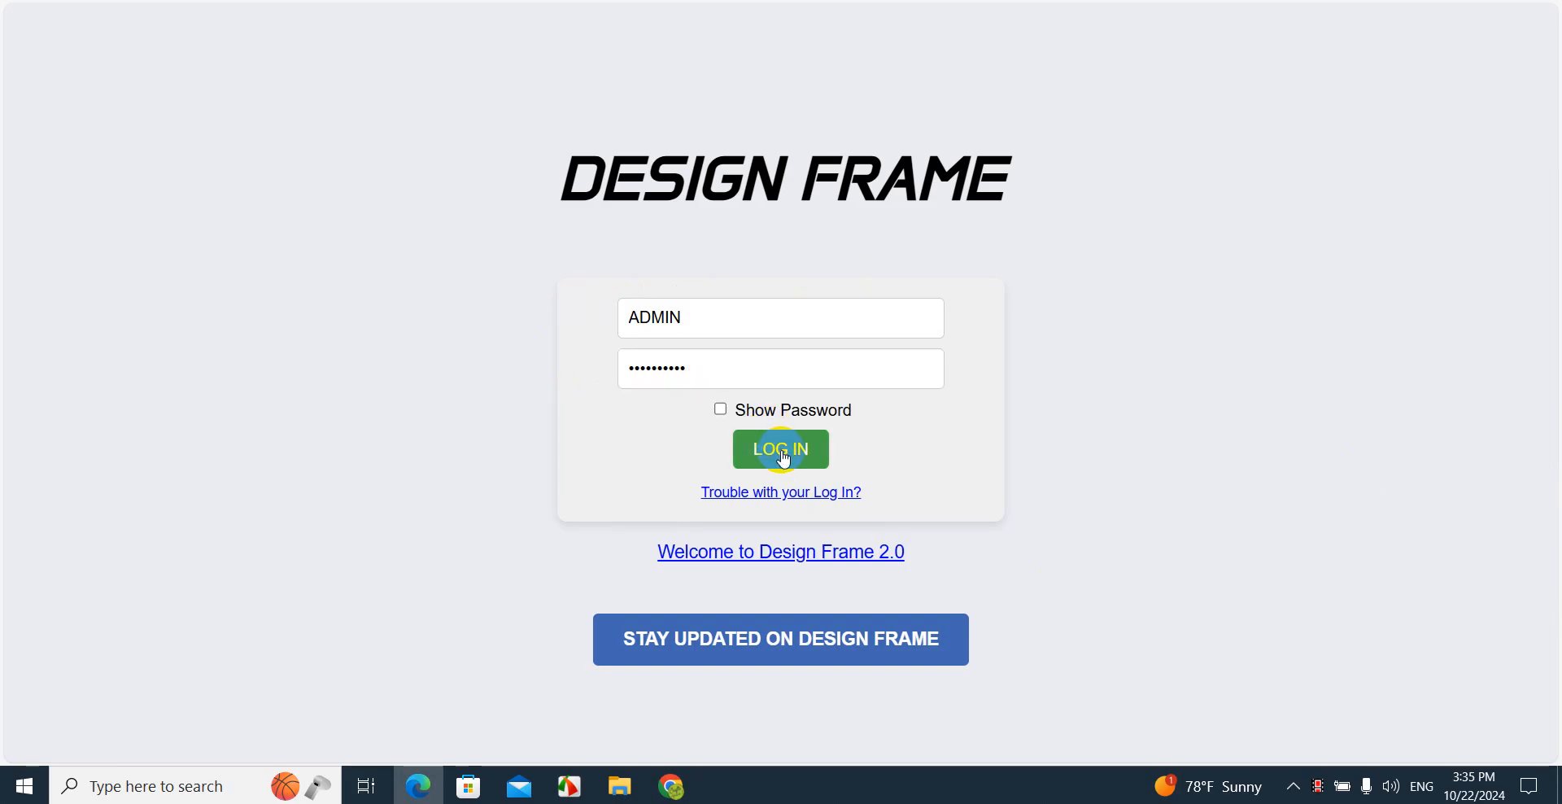
scroll(534, 324, "down", 10)
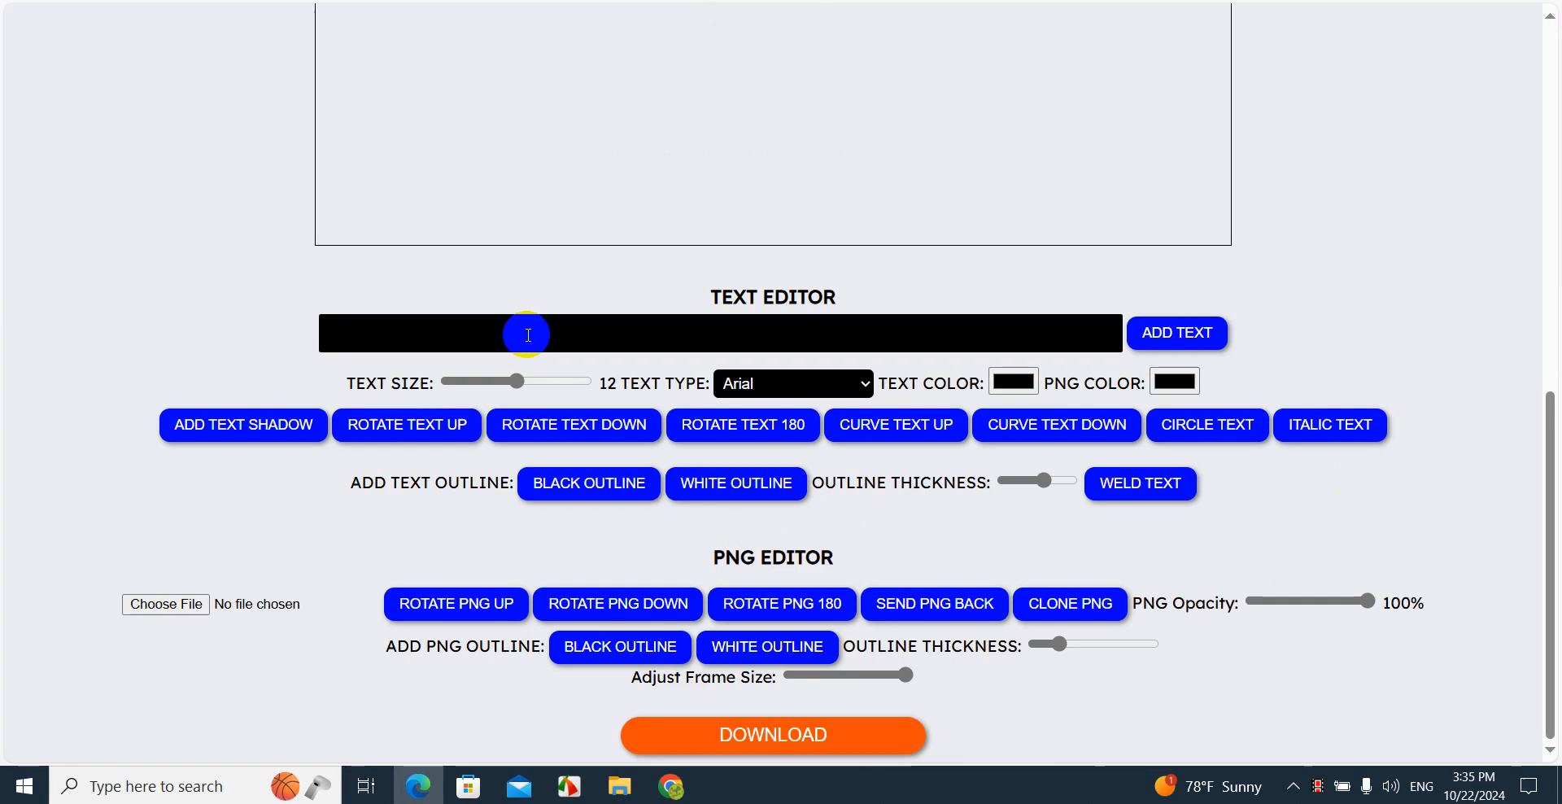
scroll(523, 334, "up", 10)
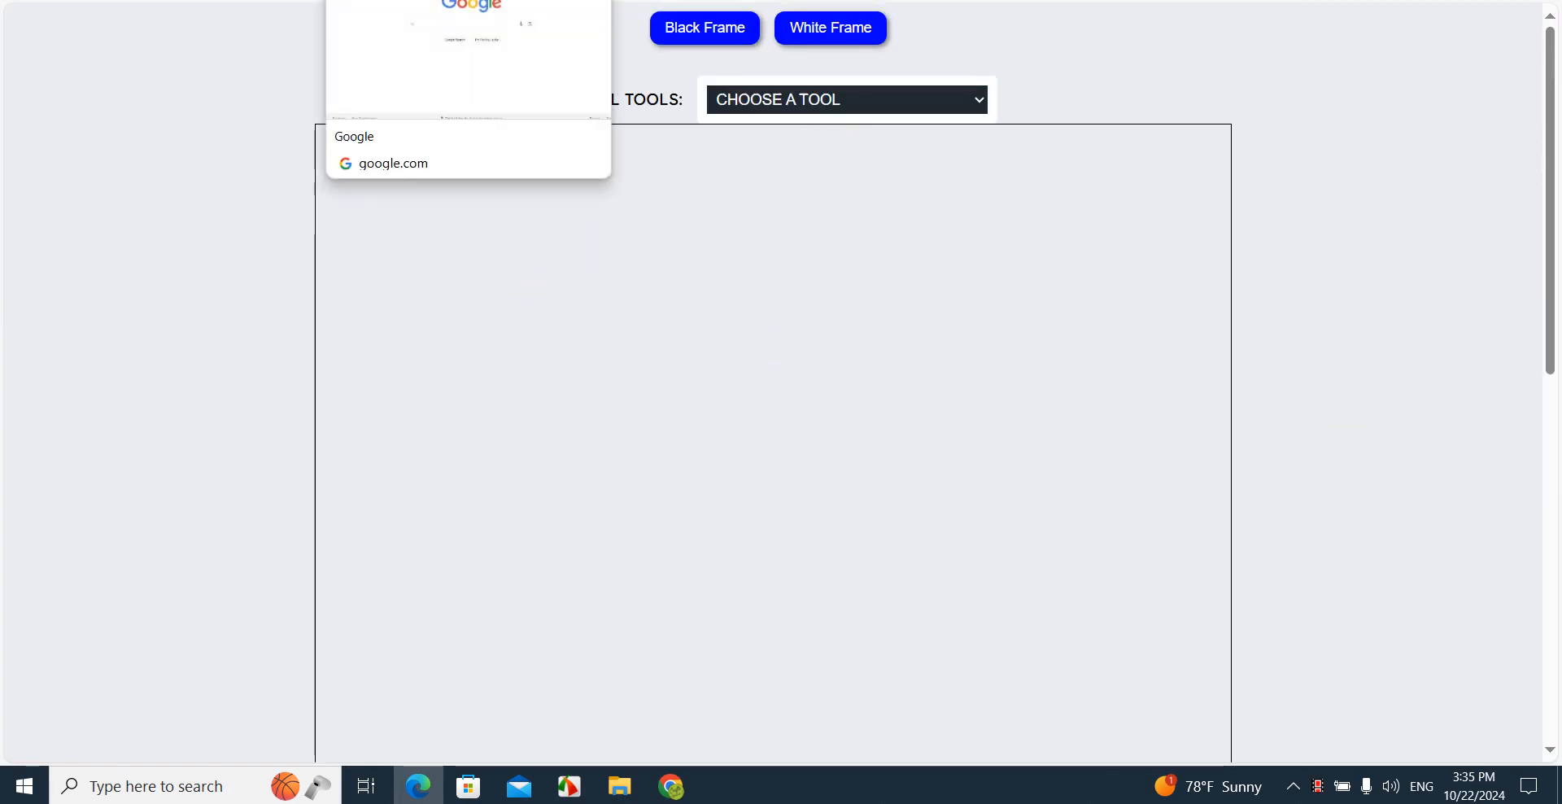
- Switch to the open Google page and search for "engine piston clipart"
key("ctrl+Tab")
left_click(655, 309)
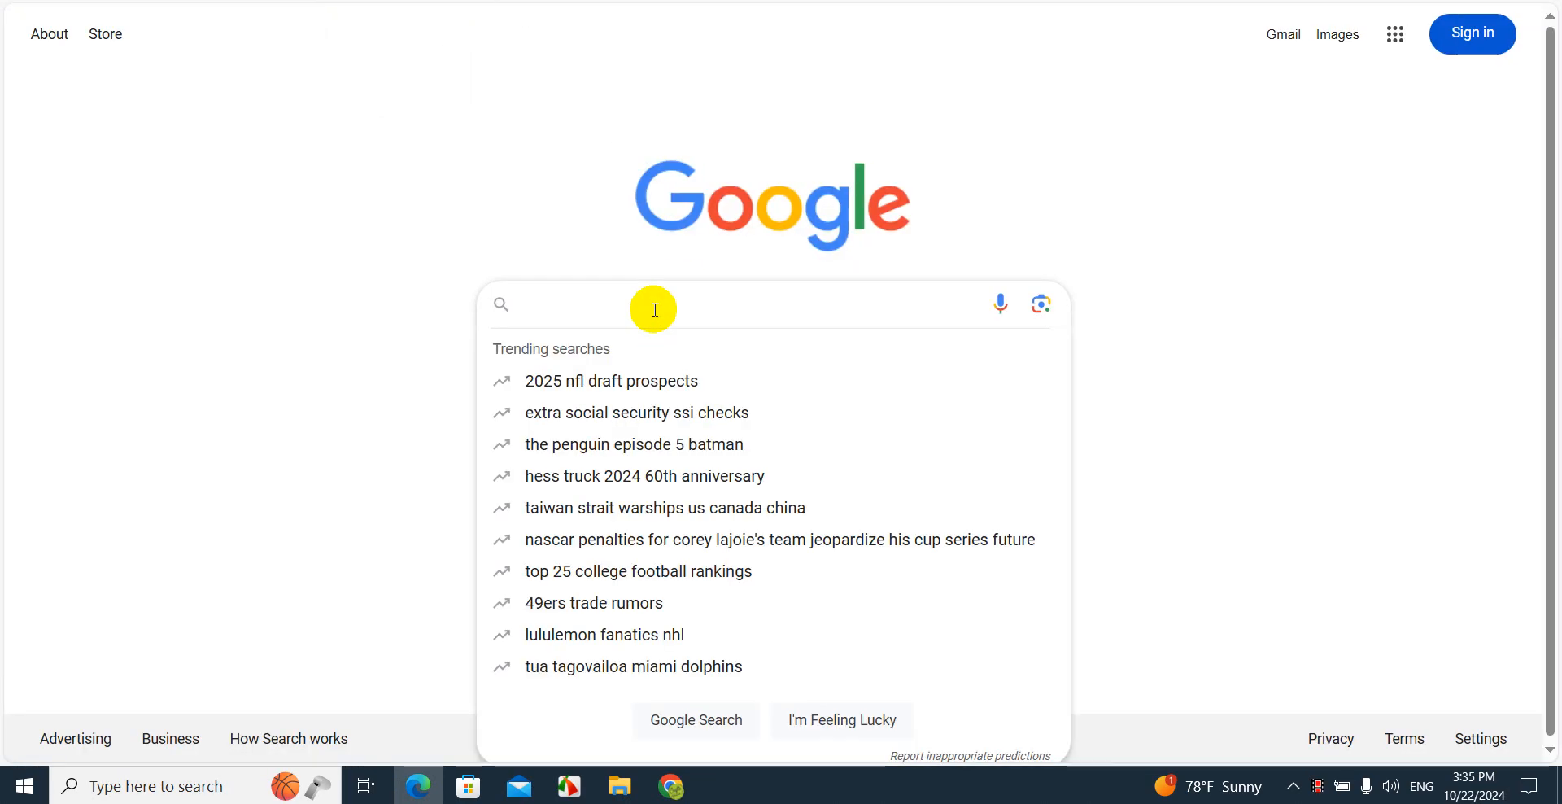
type("engine ")
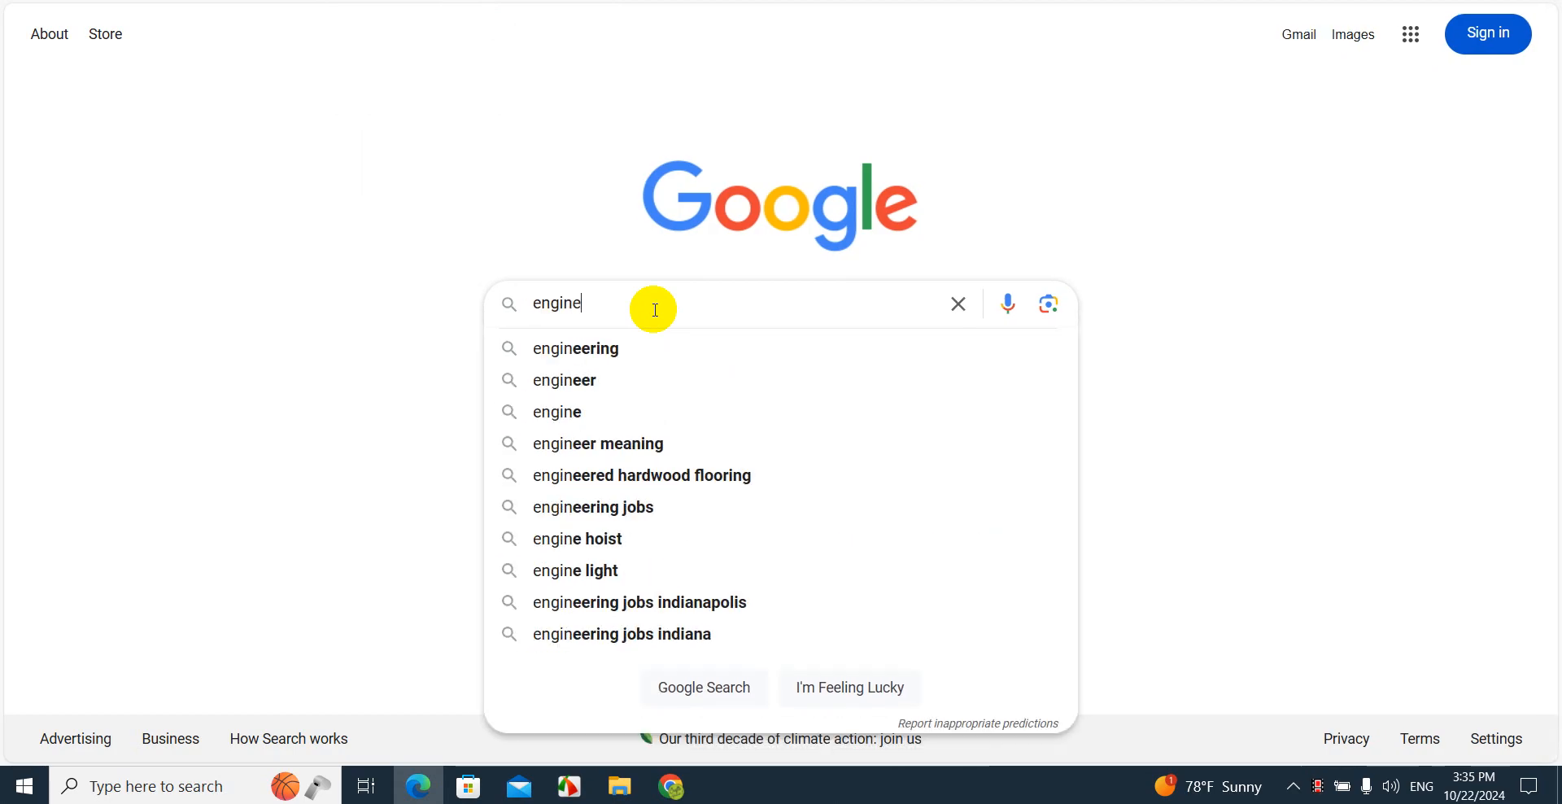
type("pisto")
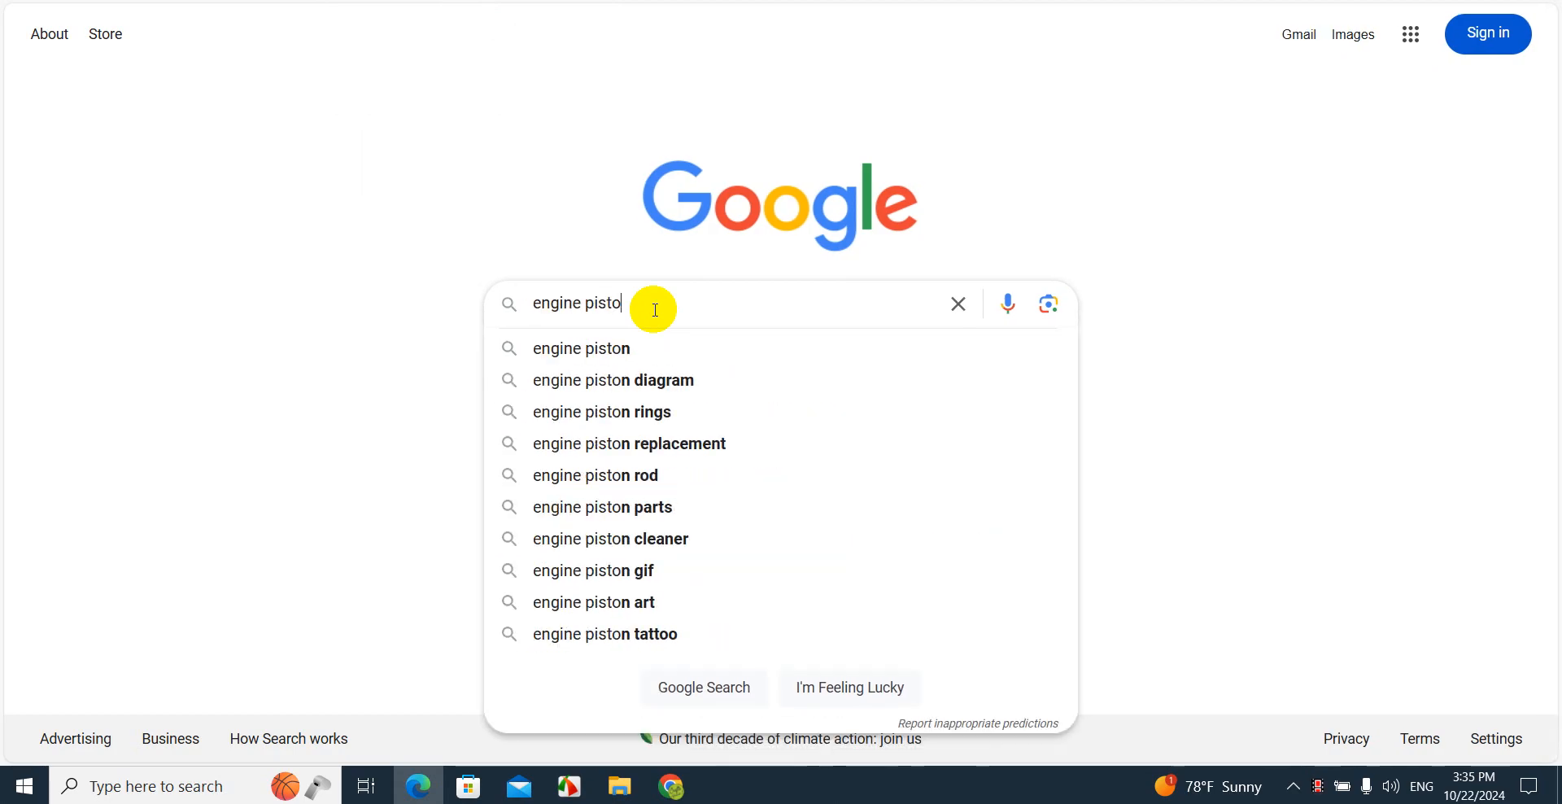
type("n ")
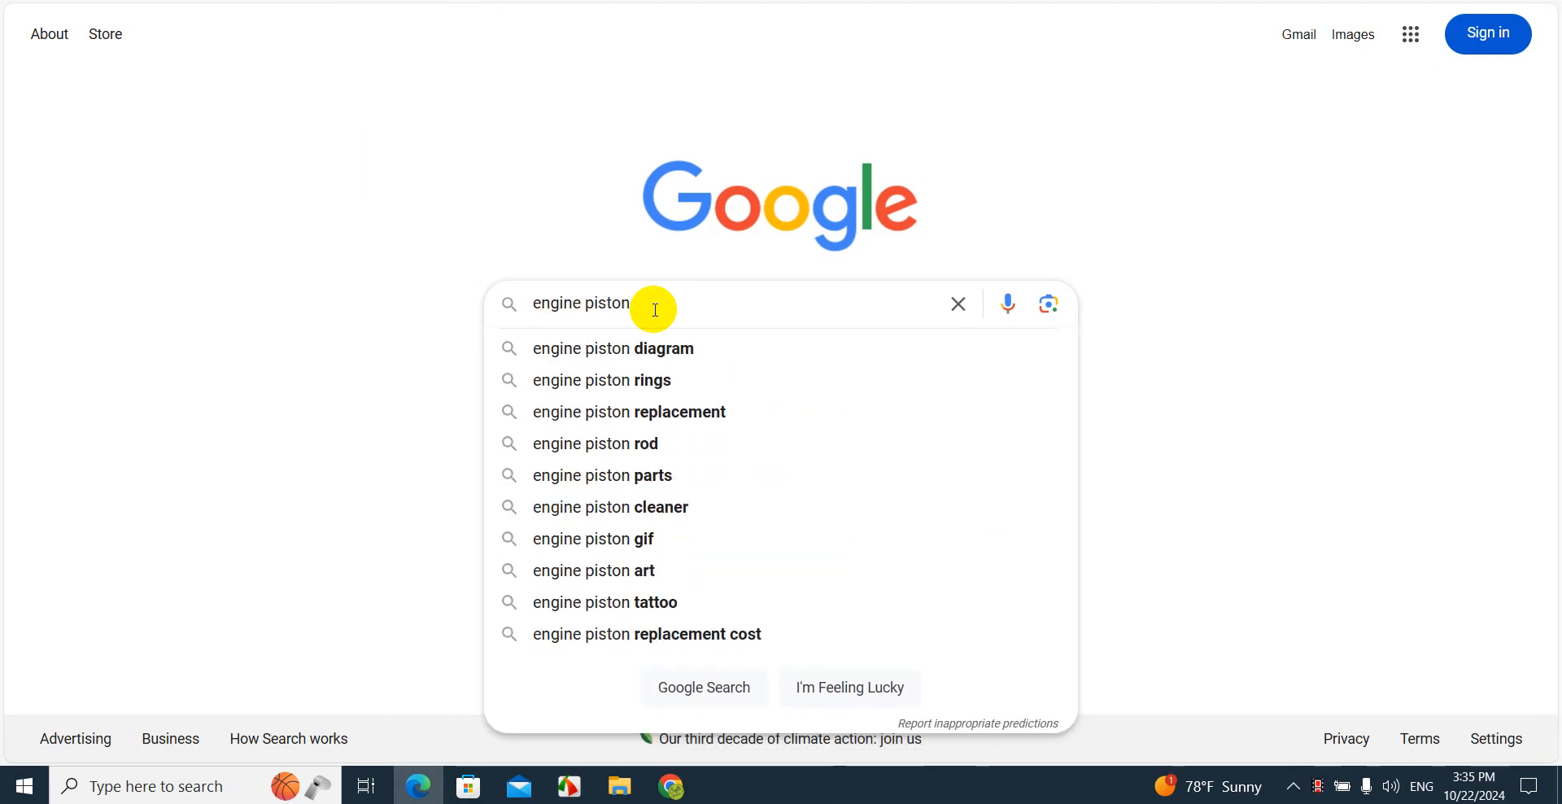
type("clipart")
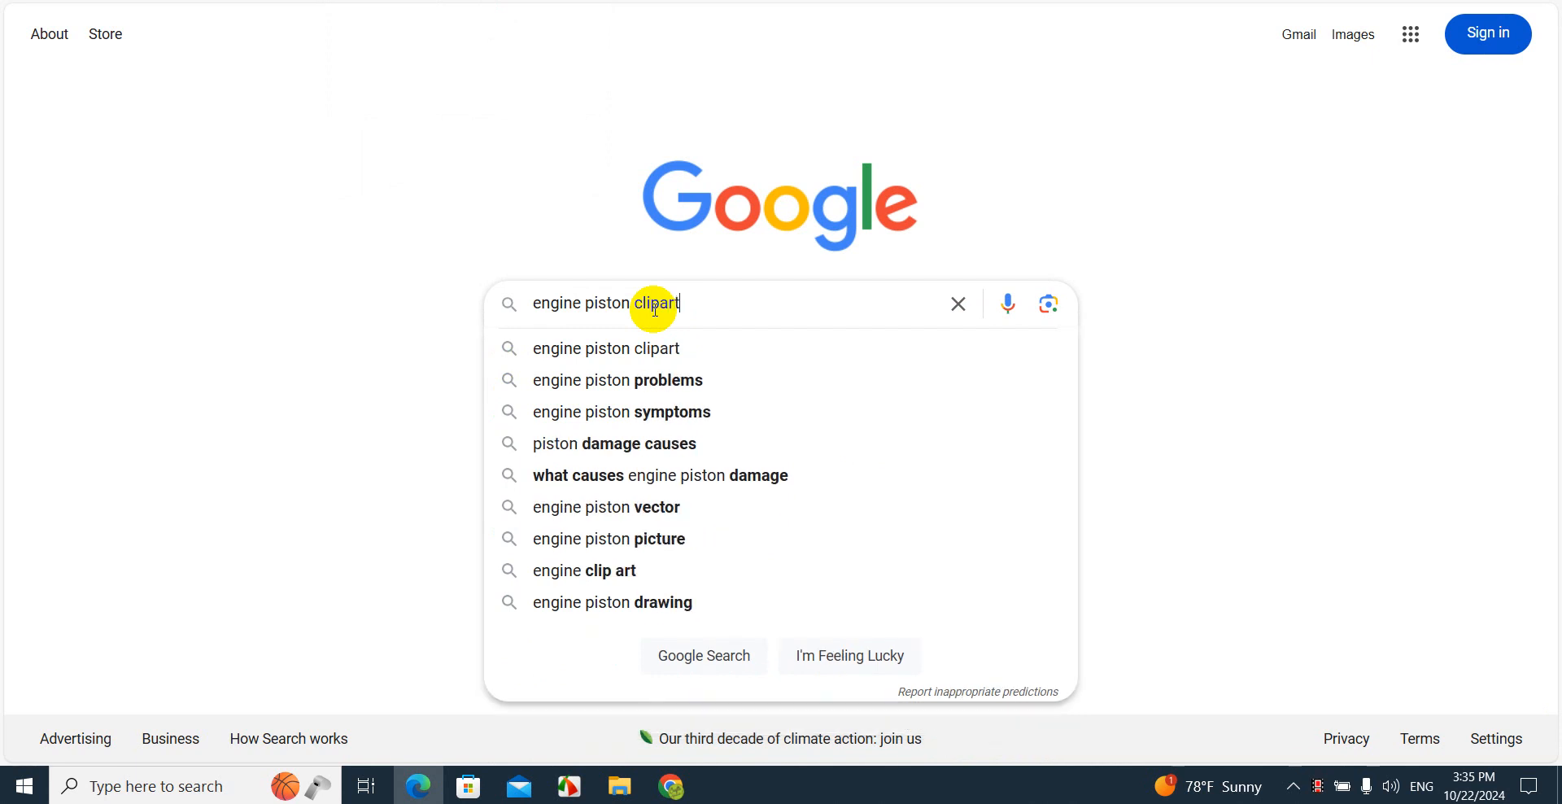
key("Return")
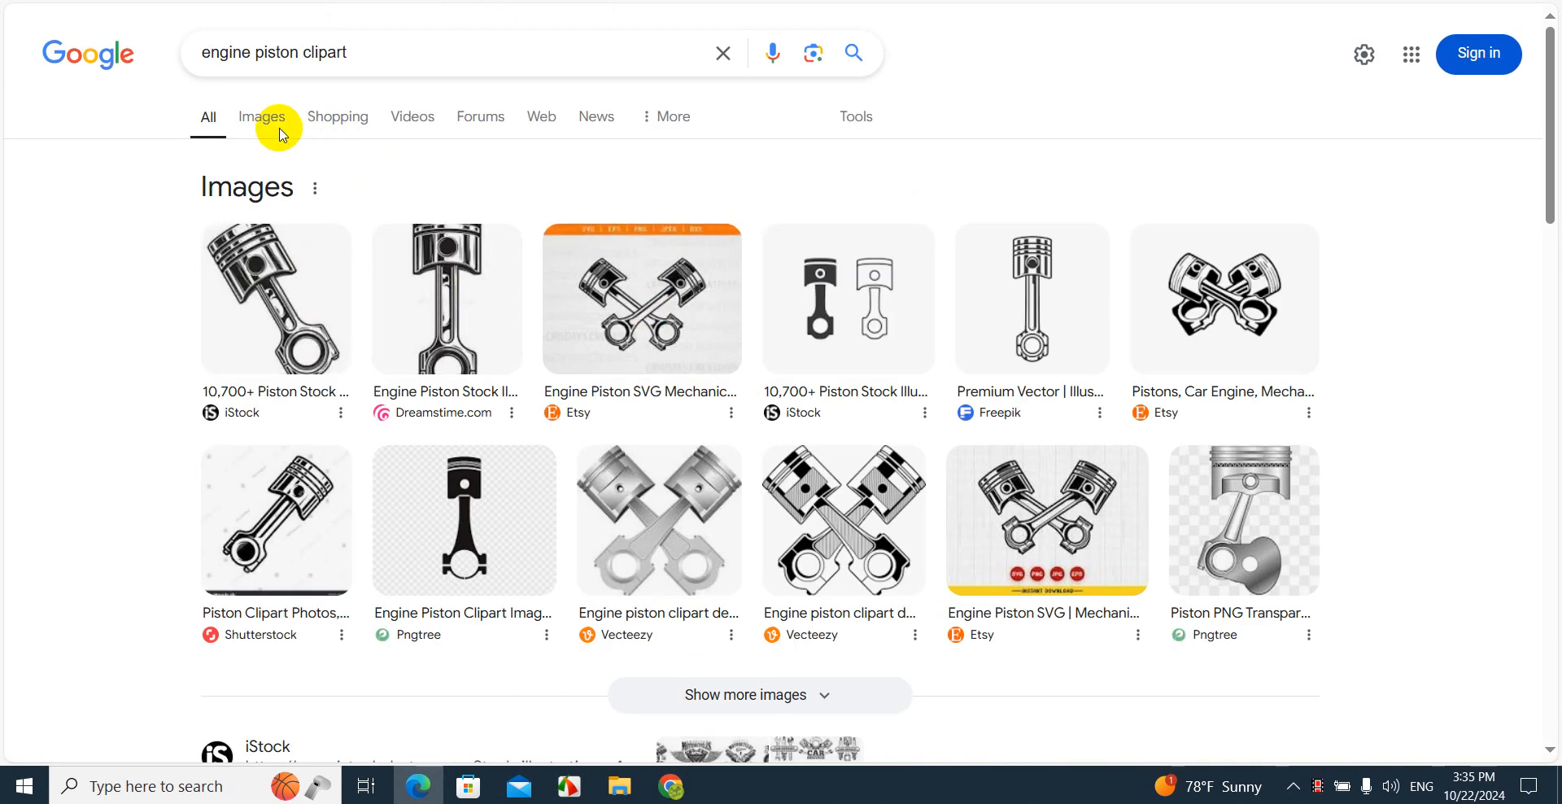
- Show the image results and open the preview of CleanPNG's black crossed engine pistons
left_click(273, 131)
scroll(553, 545, "down", 6)
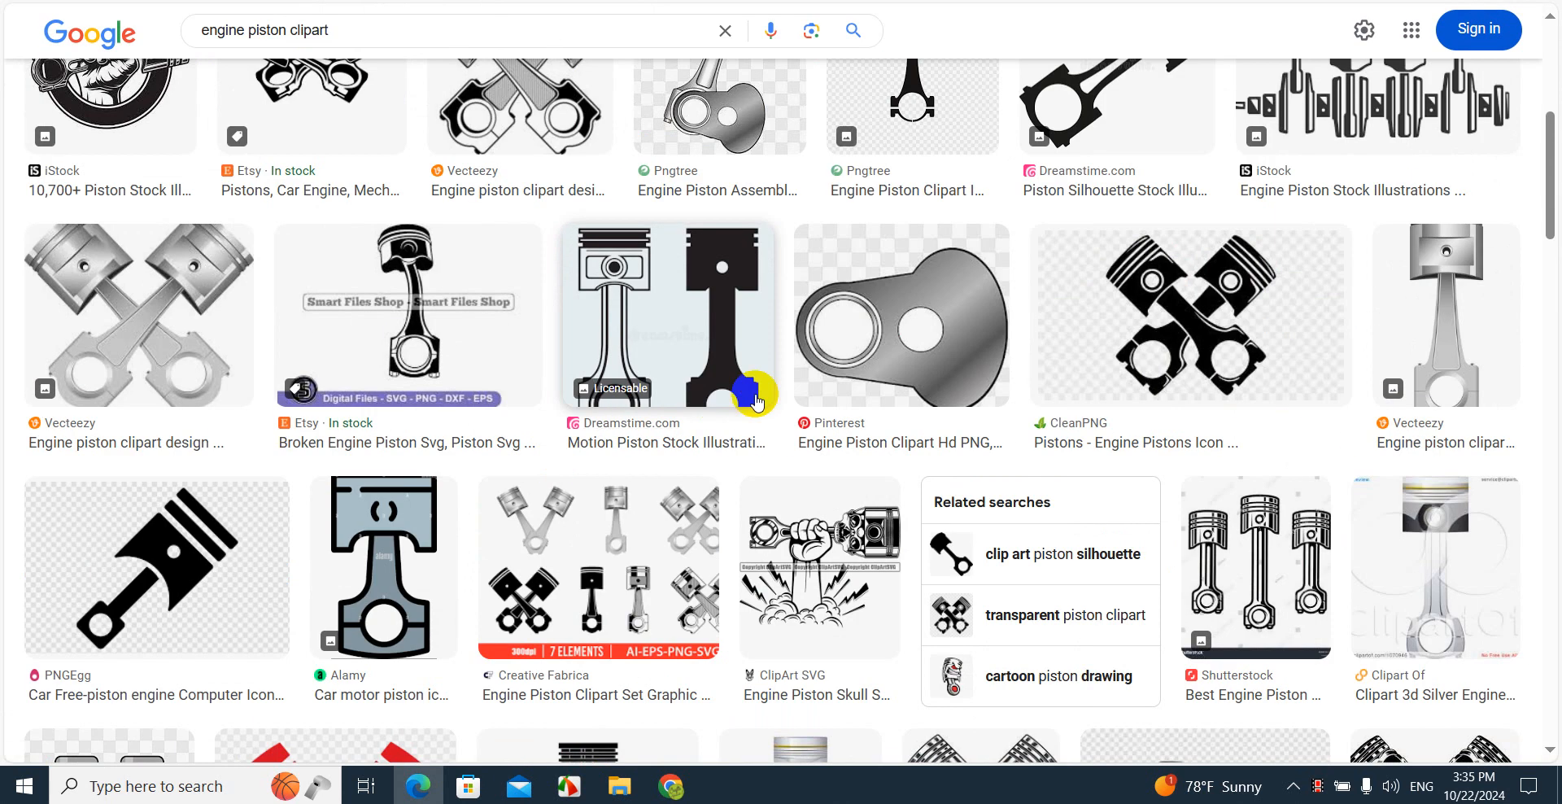
left_click(1126, 332)
right_click(1163, 359)
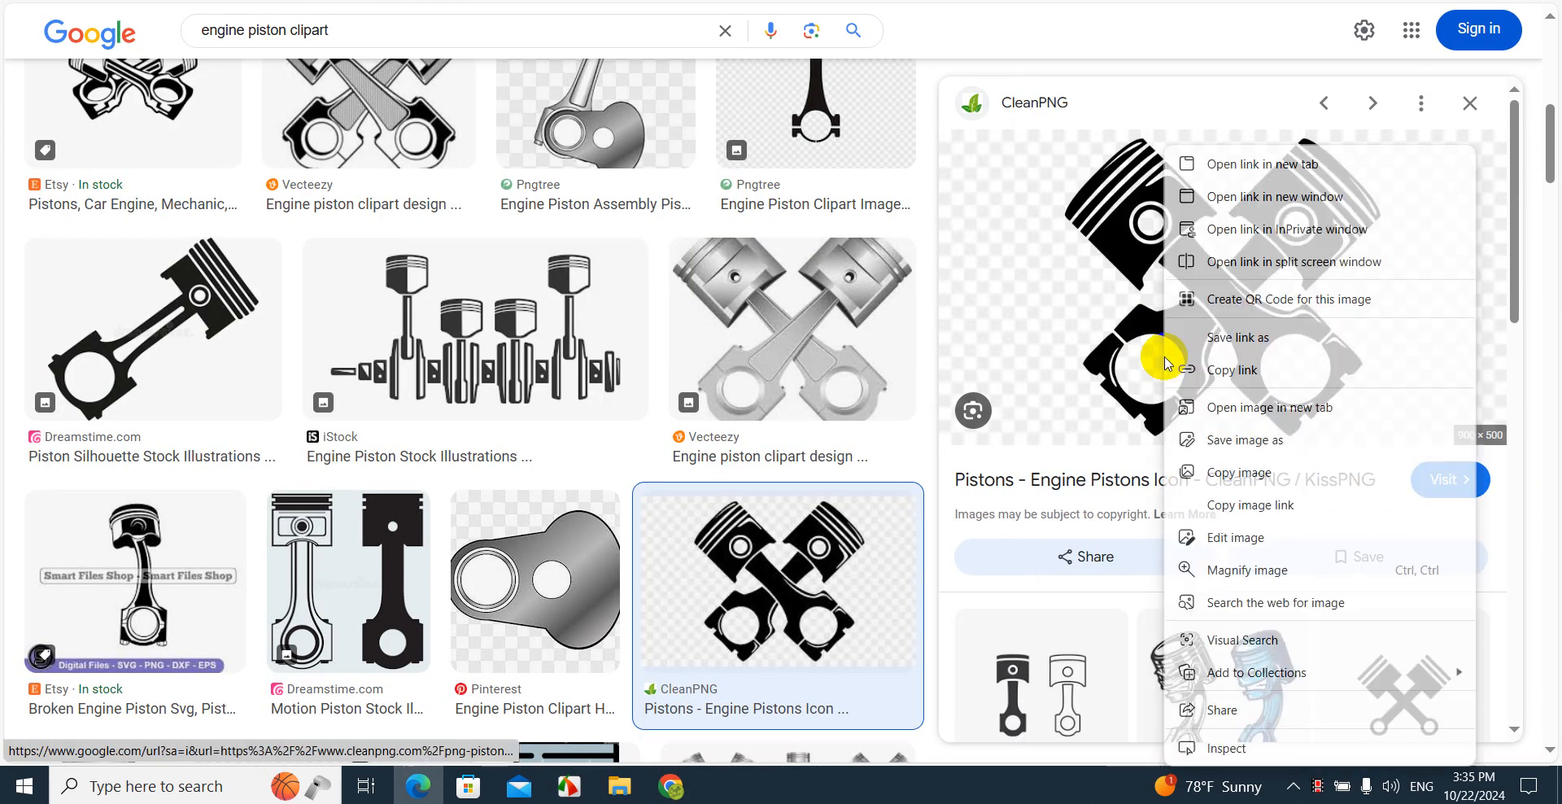
left_click(1197, 440)
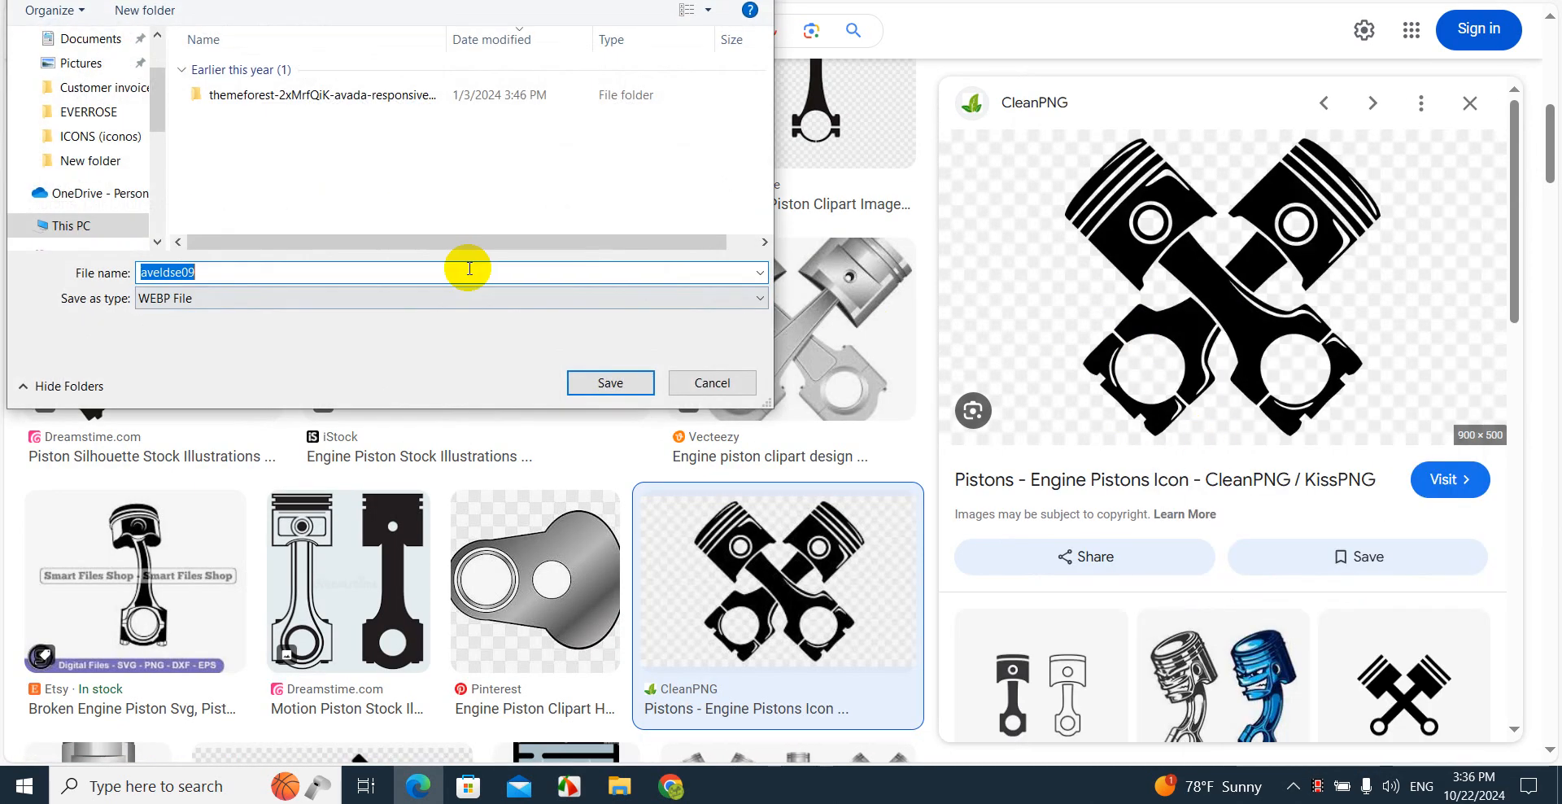
left_click(714, 383)
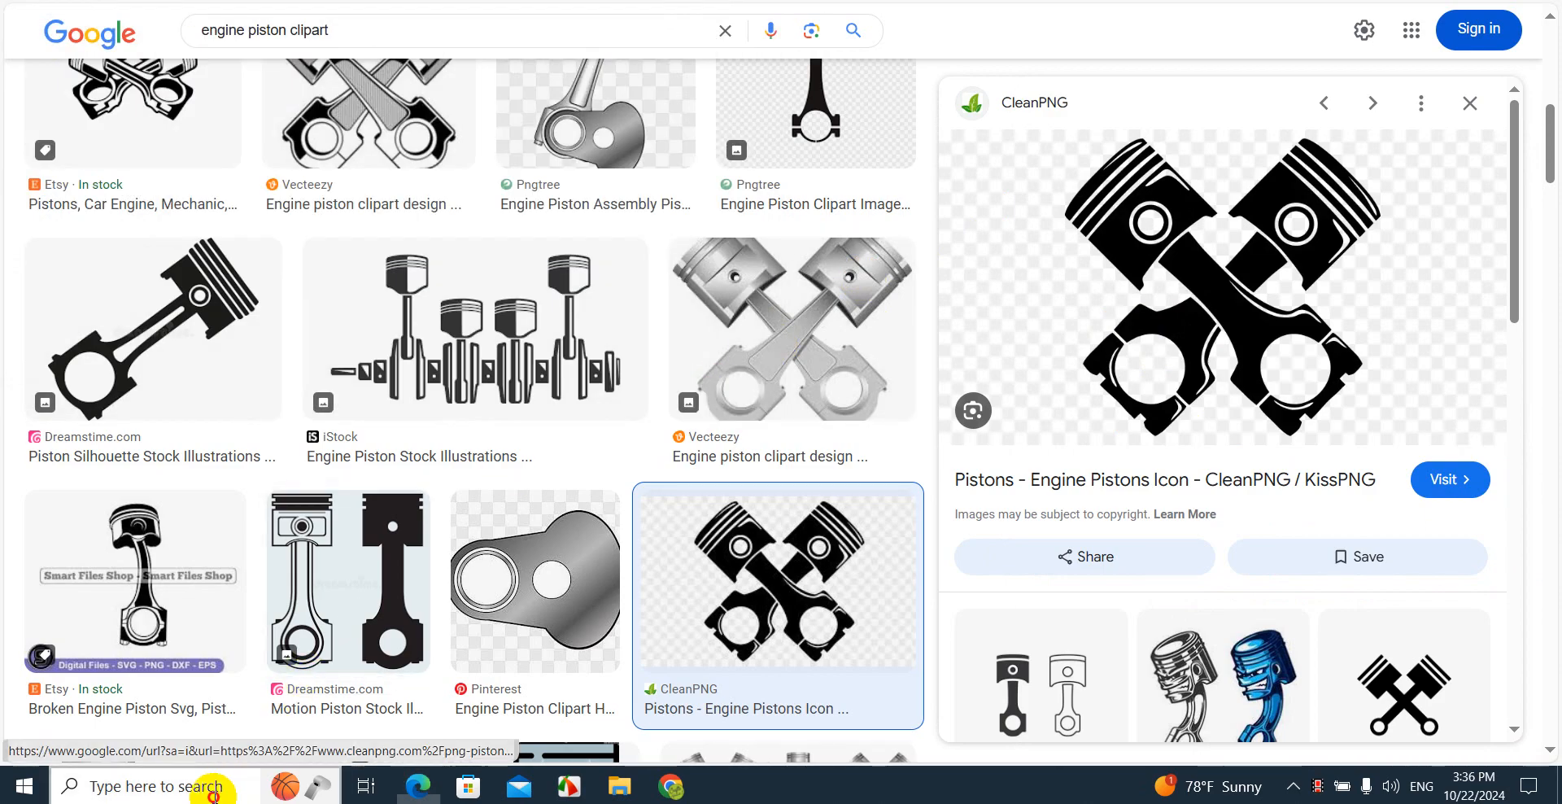
- Open Snipping Tool and capture a rectangular snip around the crossed pistons in the enlarged preview
left_click(216, 789)
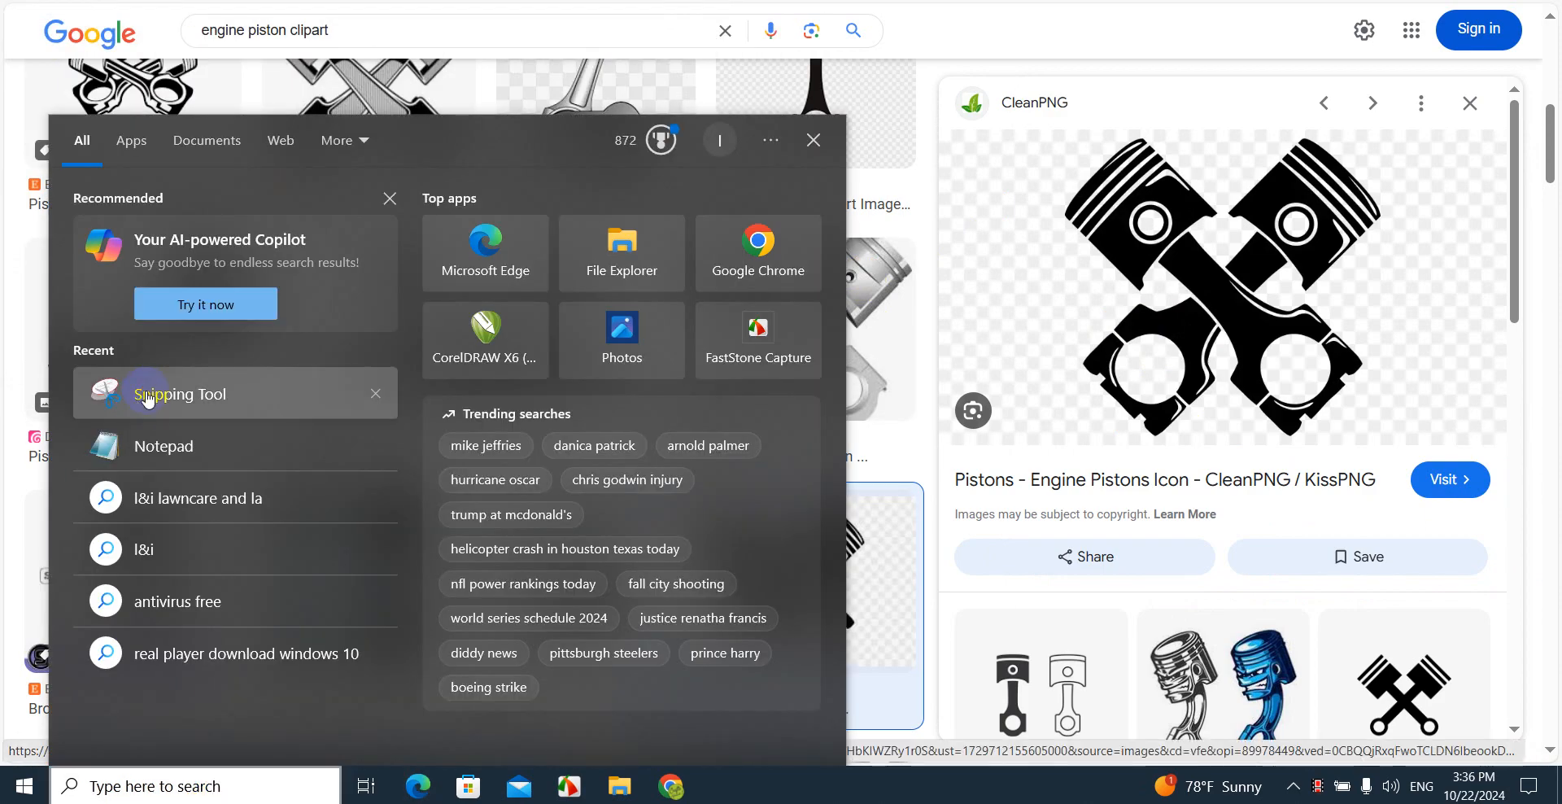
left_click(147, 398)
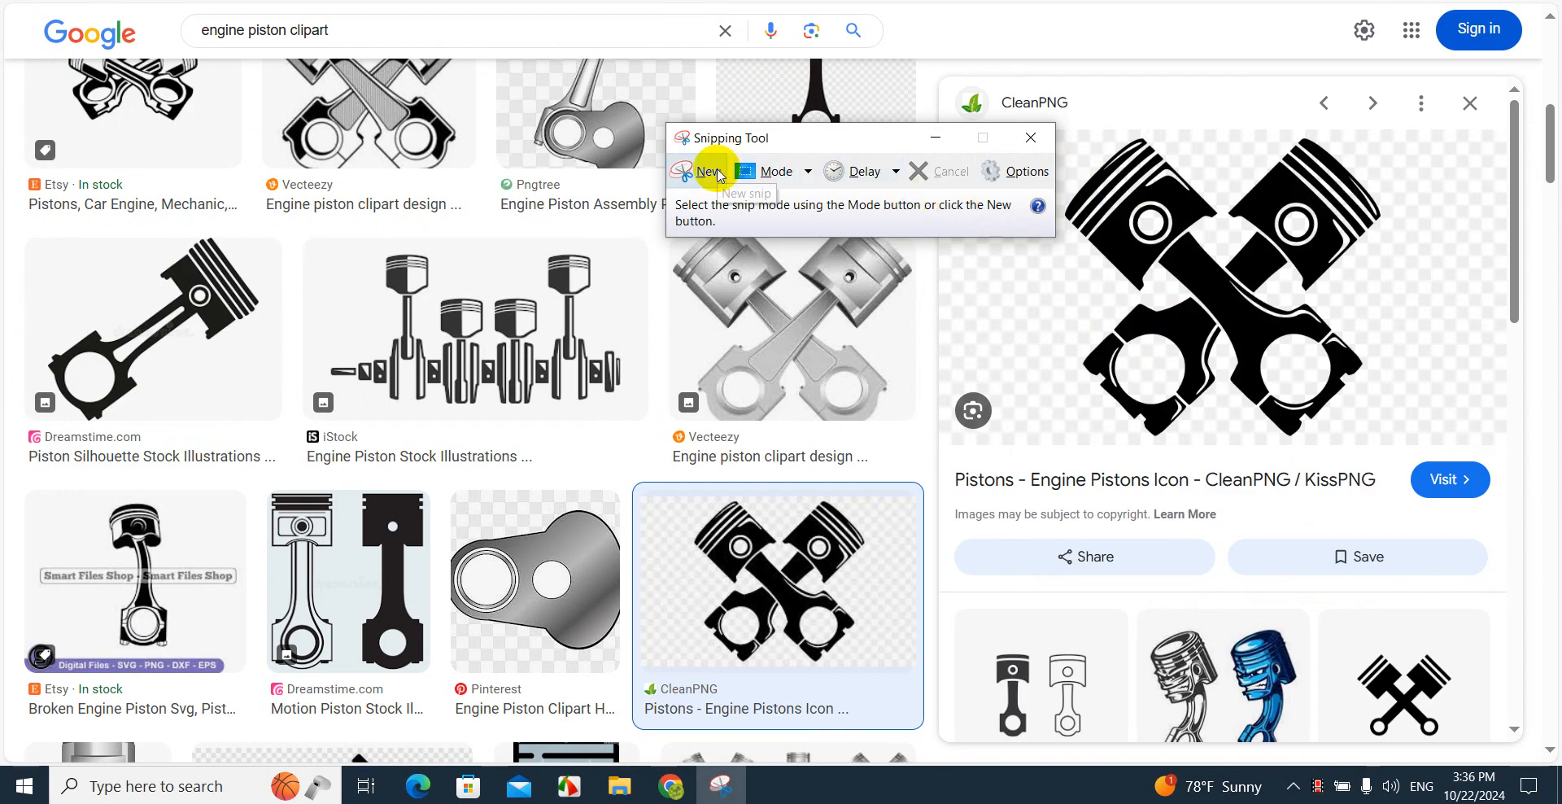
left_click(716, 174)
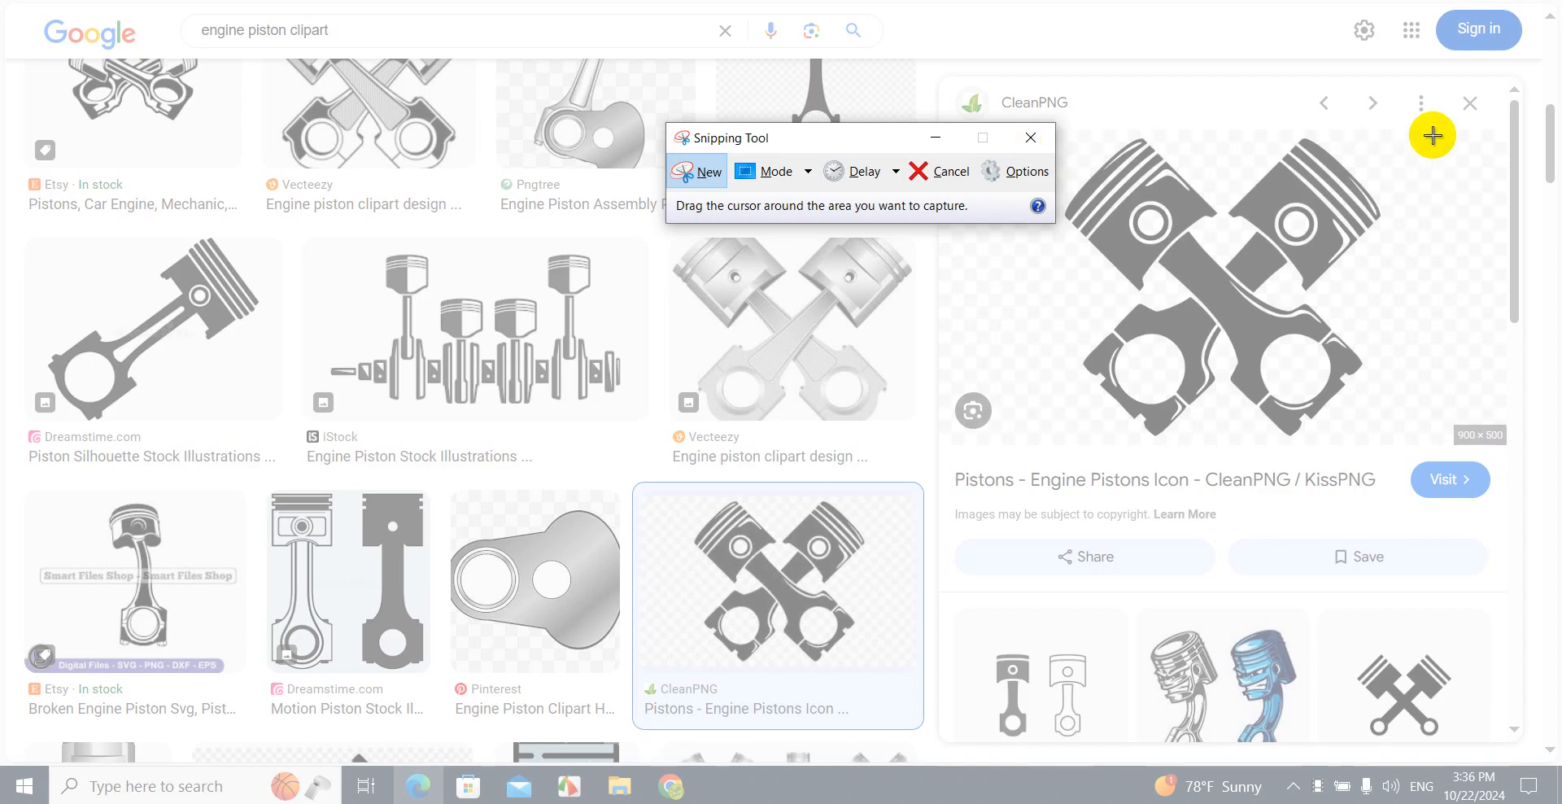
left_click_drag(1435, 132, 1024, 443)
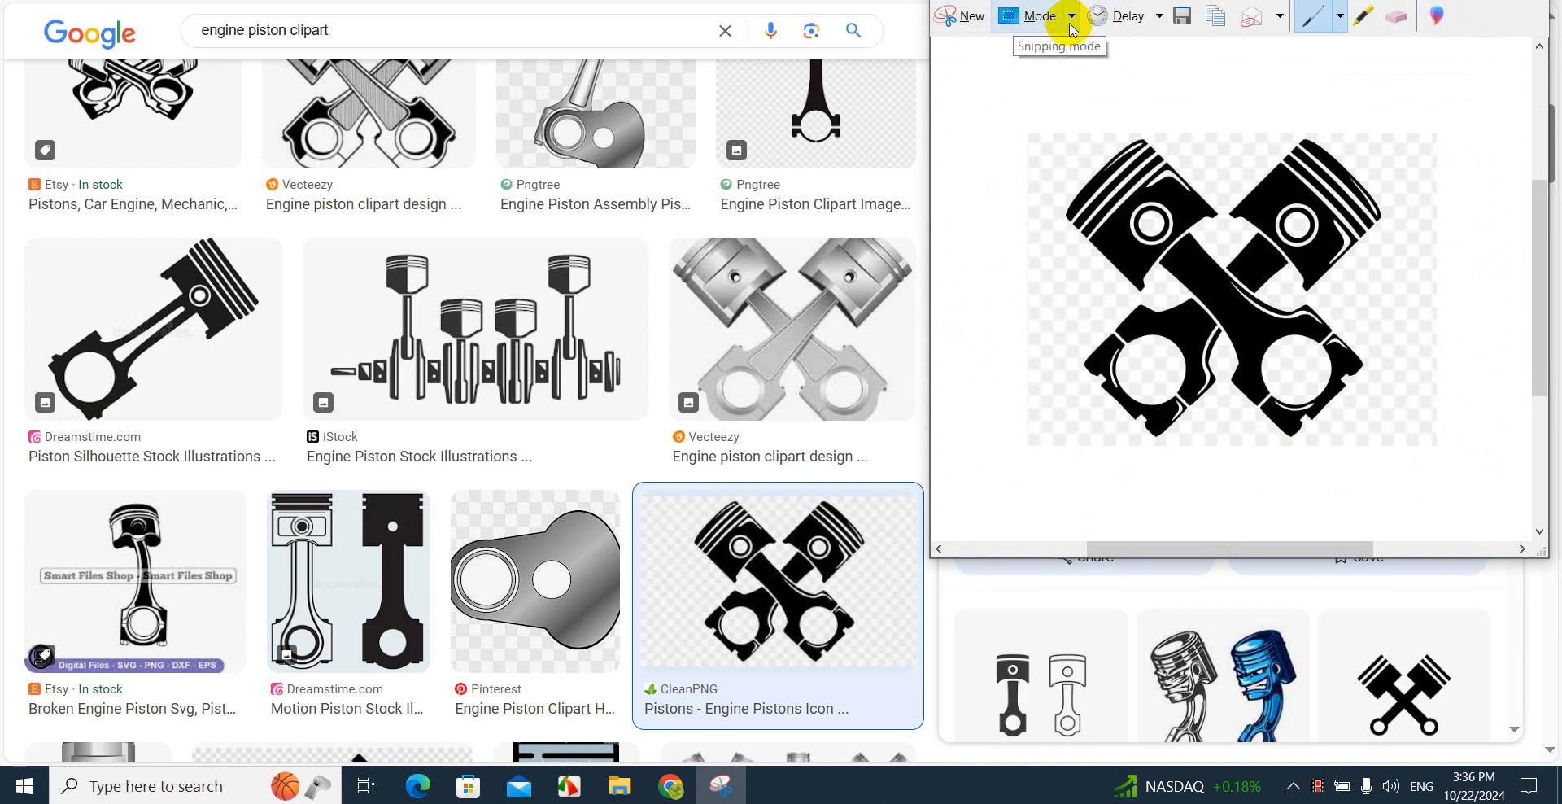
- Save the snip to the Downloads folder as a PNG file named piston
left_click(1183, 19)
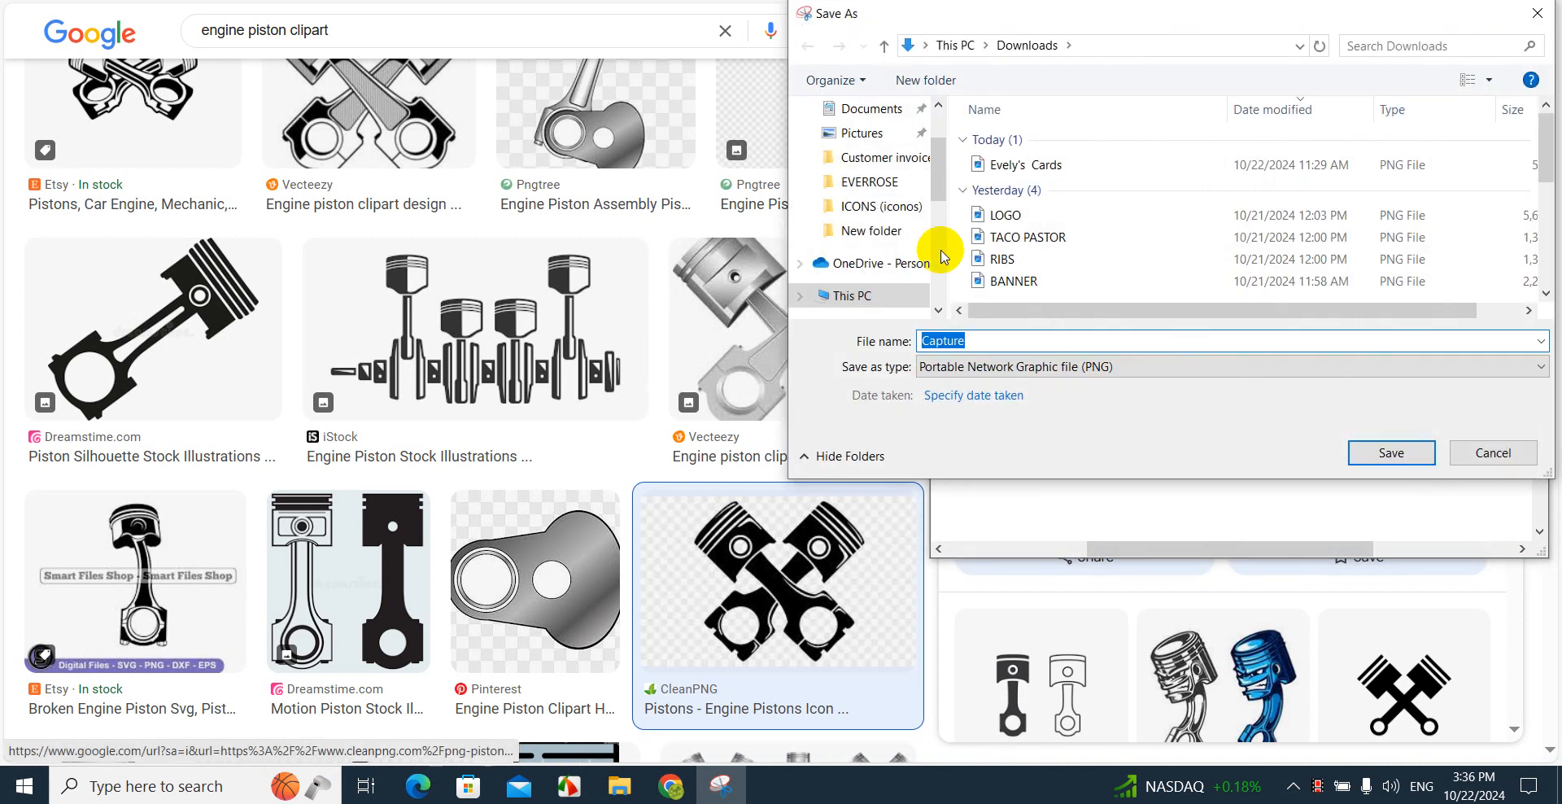
type("pi")
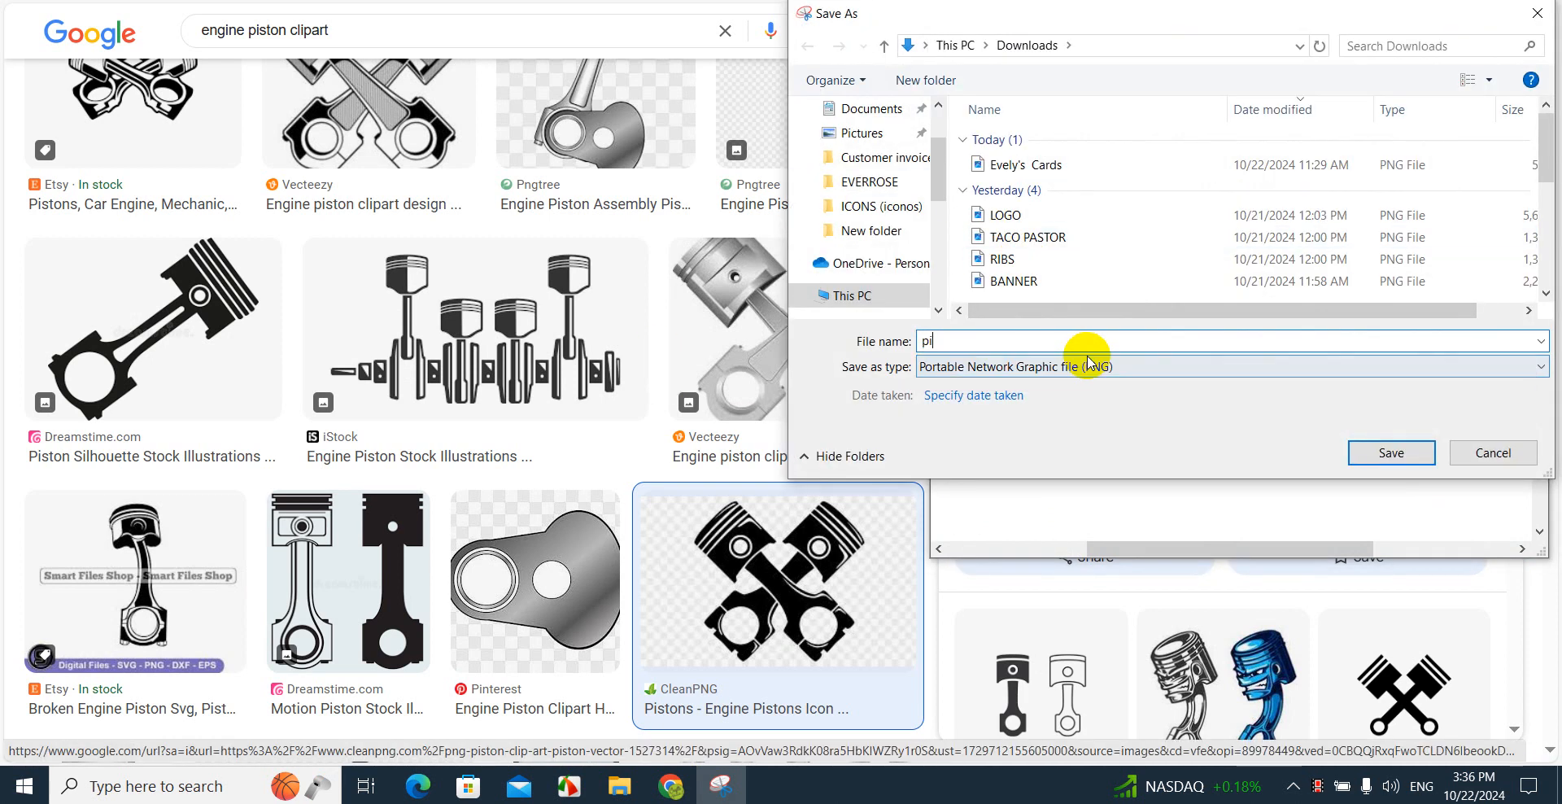
type("ston")
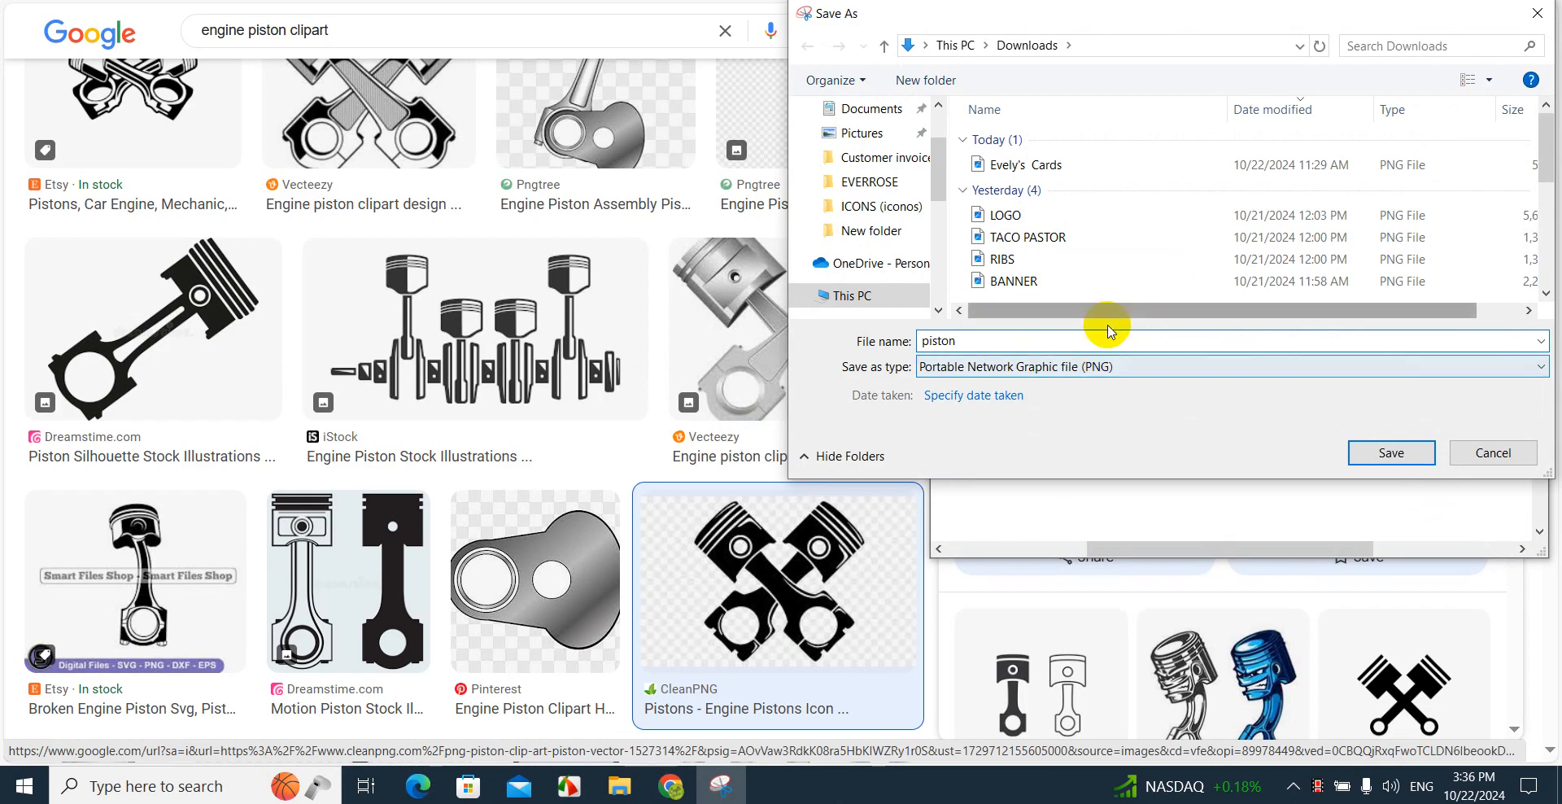
left_click(1357, 451)
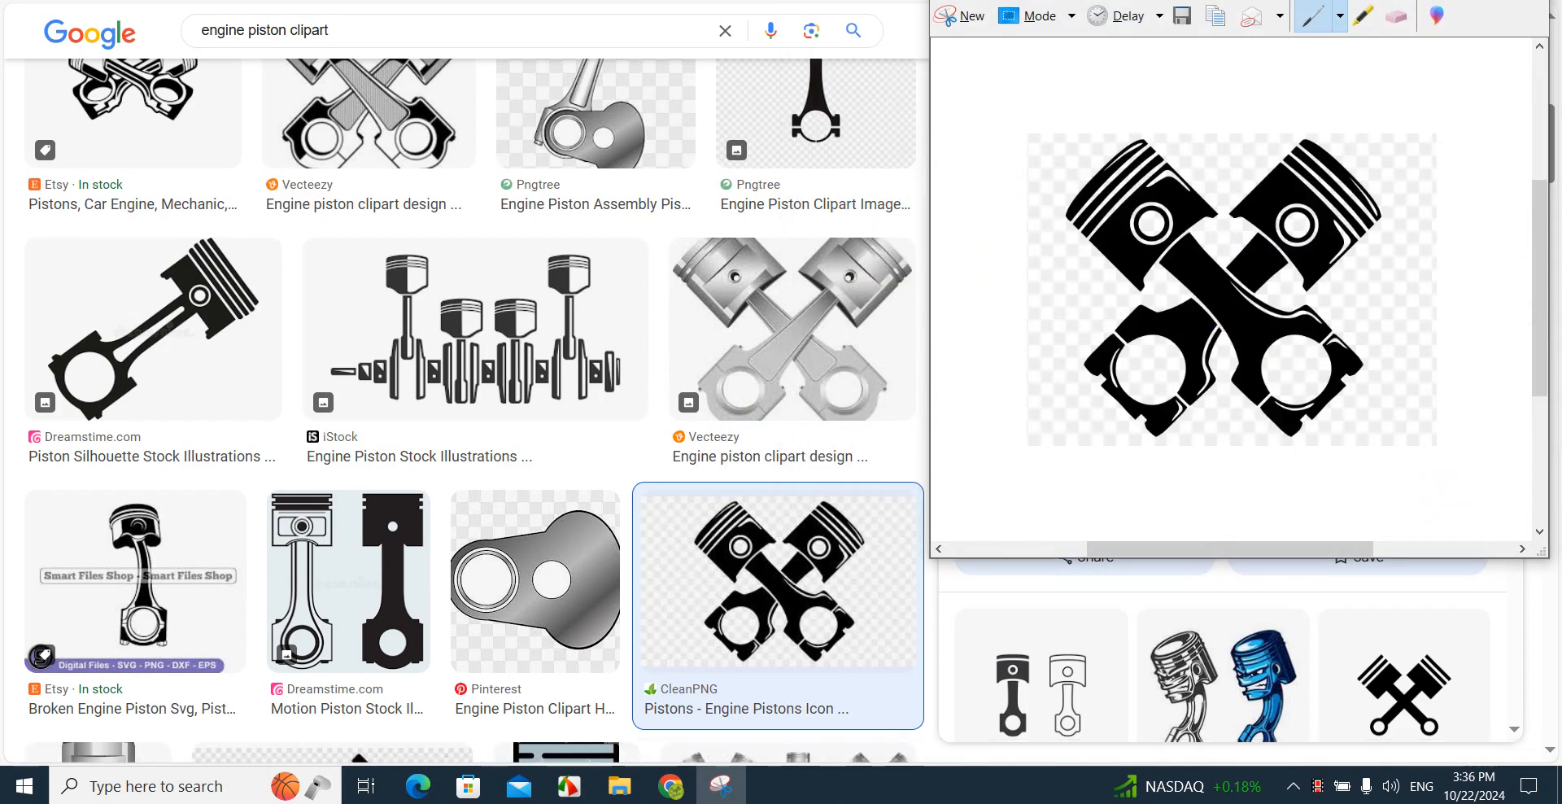
- Switch back to Design Frame, open the Color Keeper special tool and load piston.PNG into it
key("alt+Tab")
left_click(706, 102)
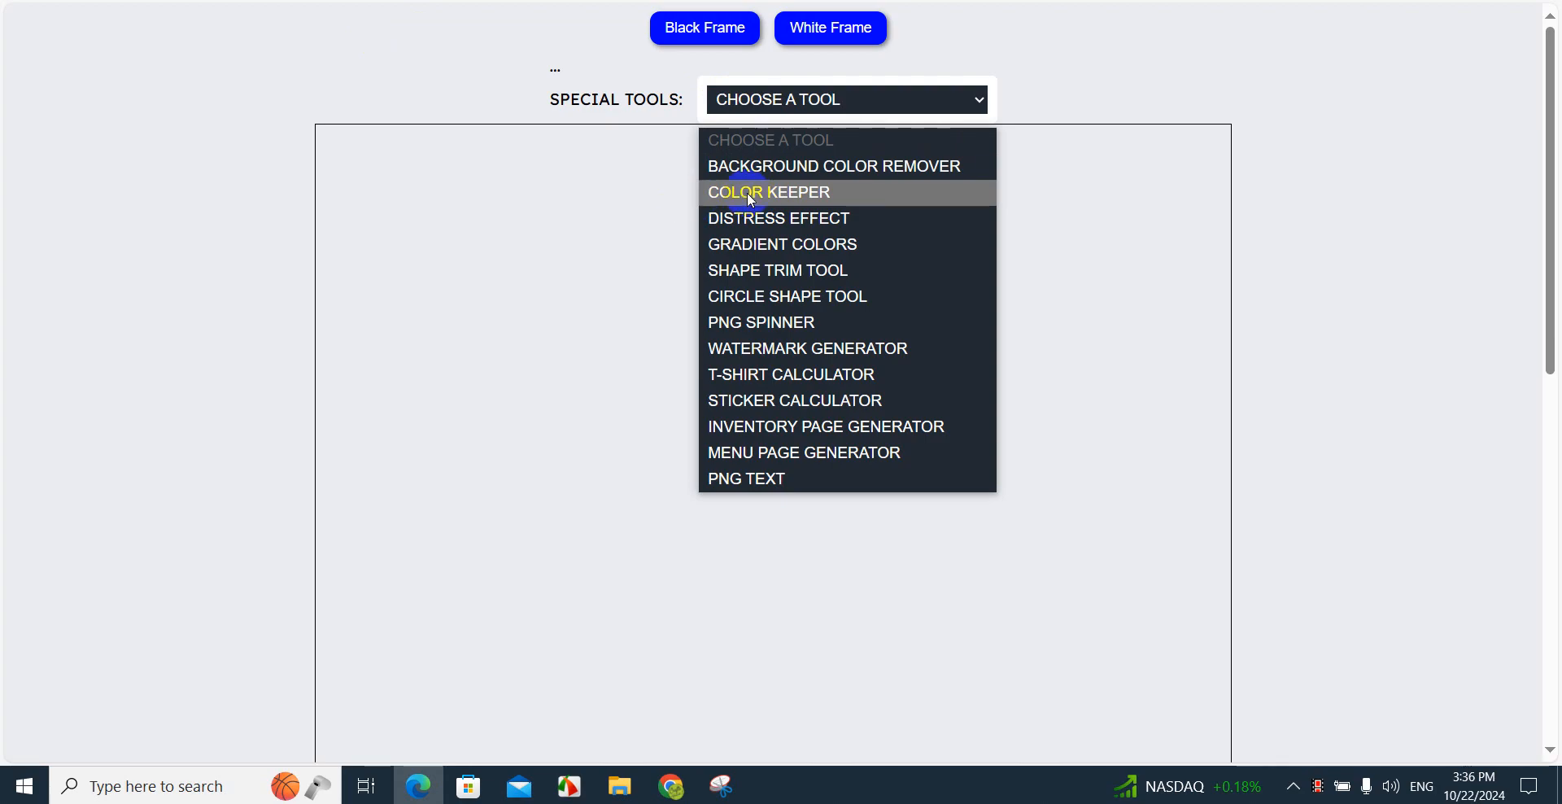
left_click(807, 192)
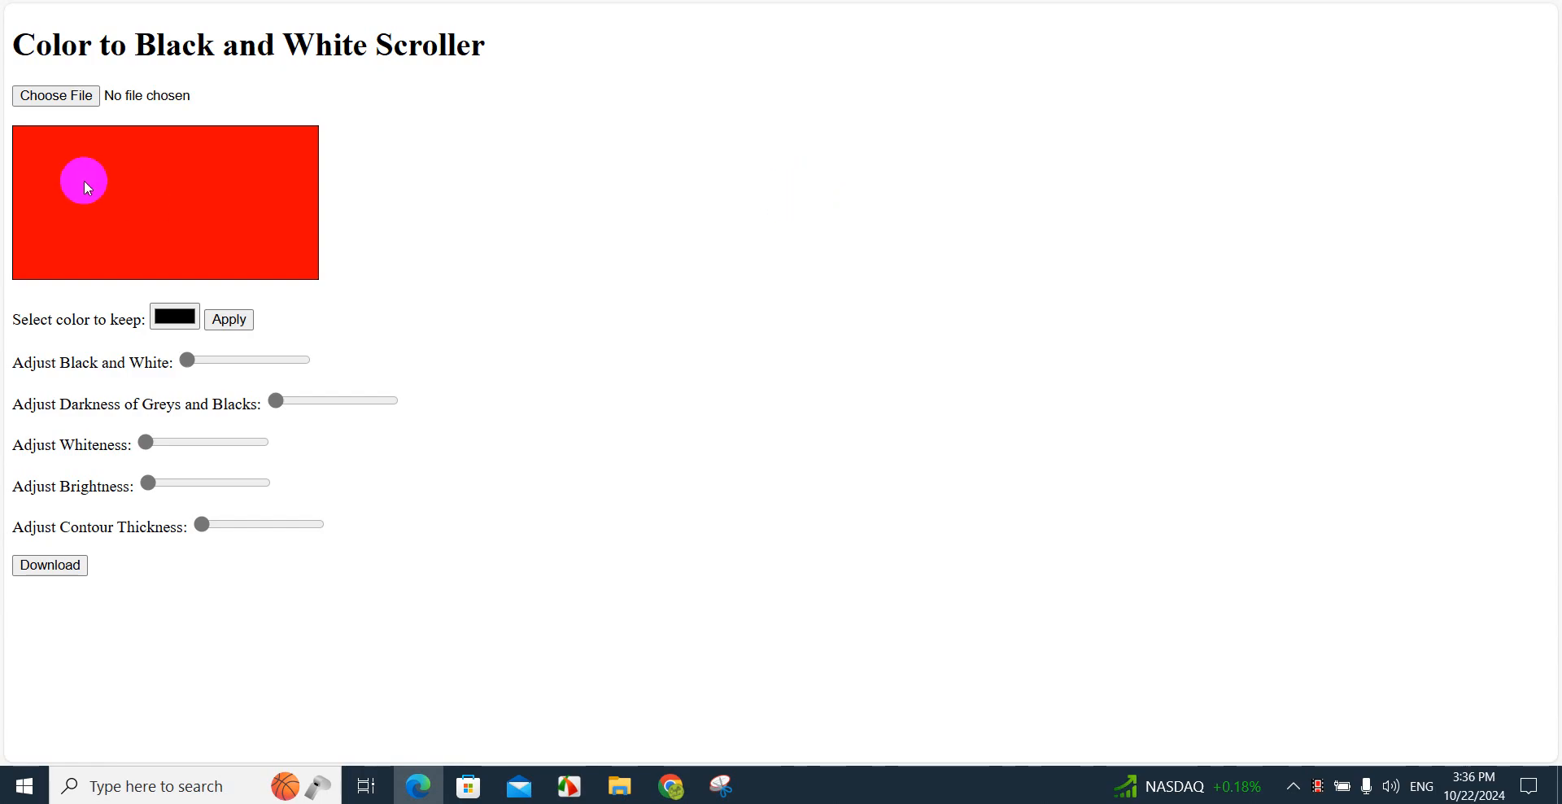
left_click(71, 106)
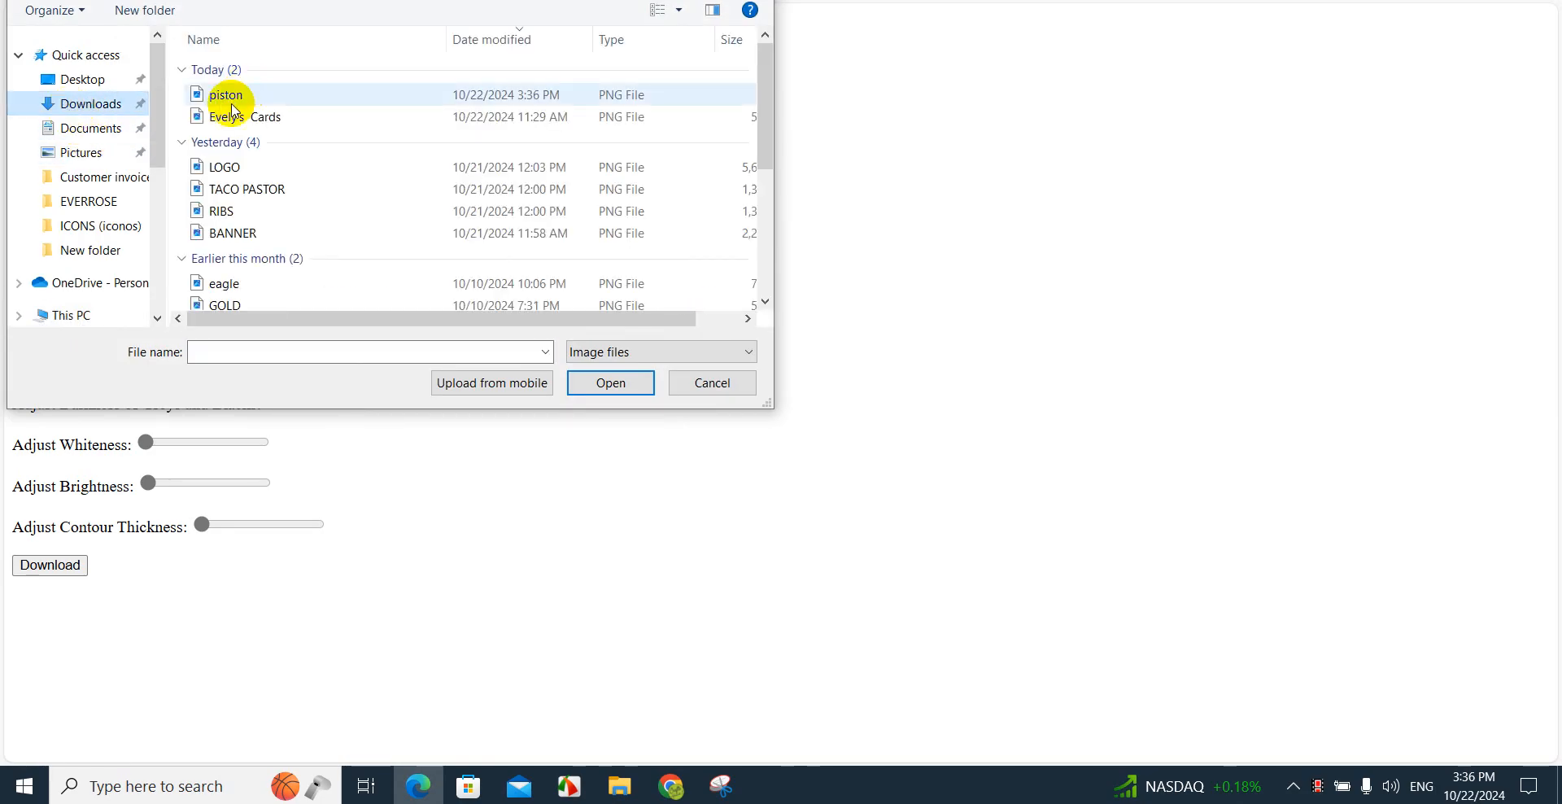
double_click(225, 96)
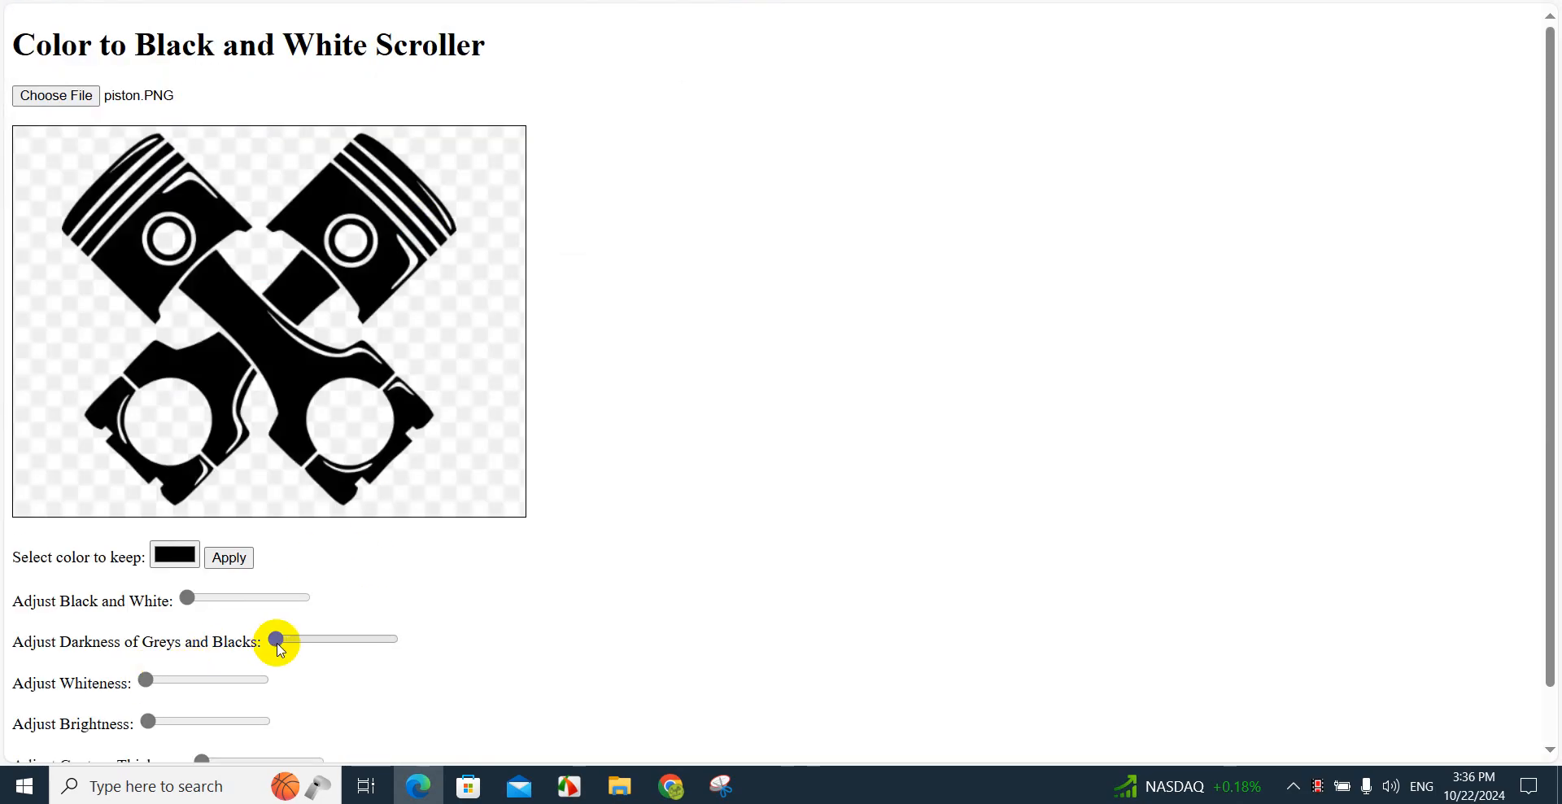
- Set the darkness of greys and blacks to its maximum and apply black (RGB 0, 0, 0) as the color to keep
left_click_drag(276, 638, 431, 630)
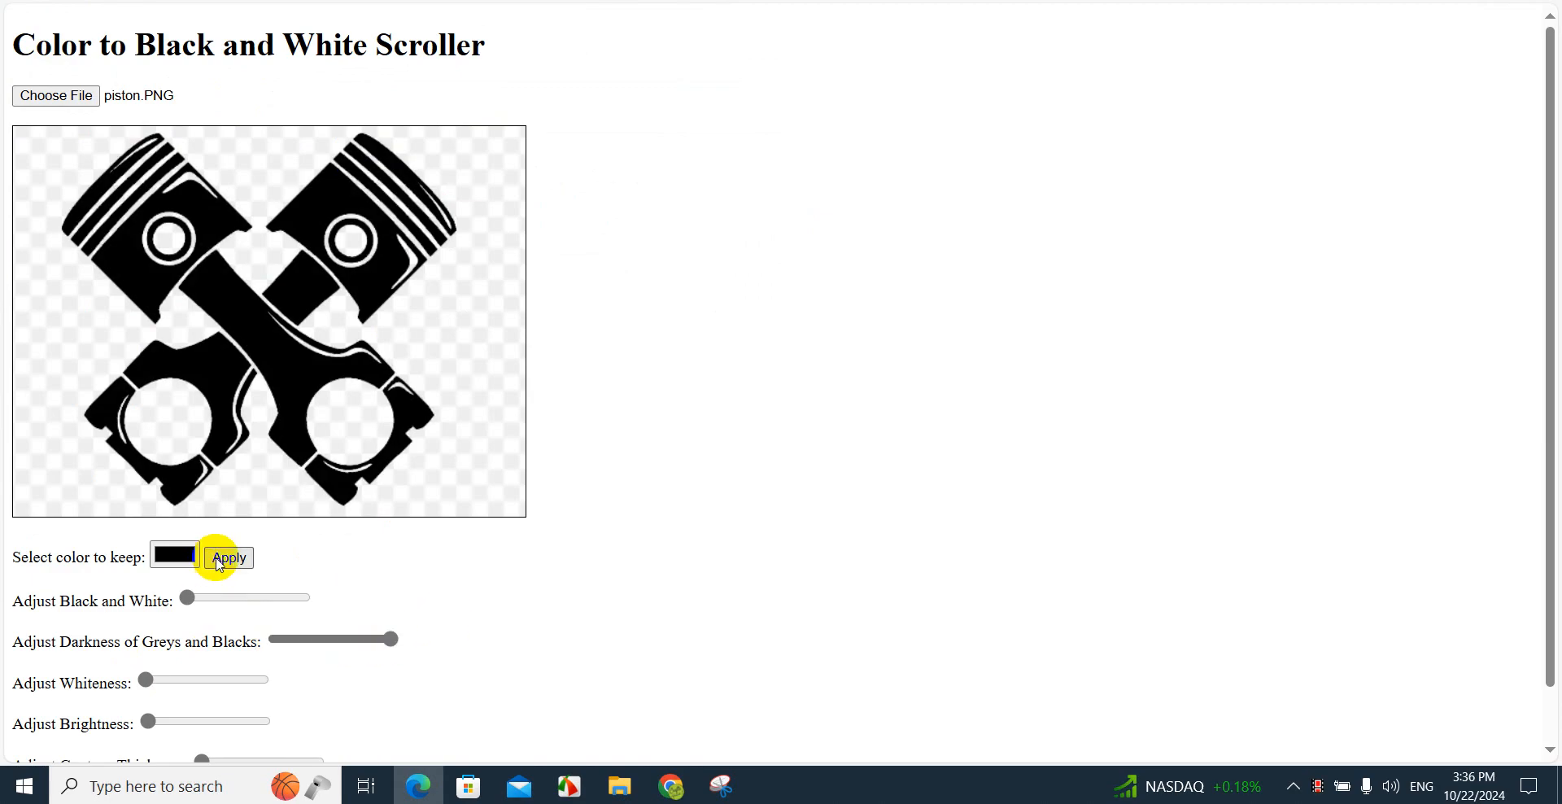
left_click(175, 556)
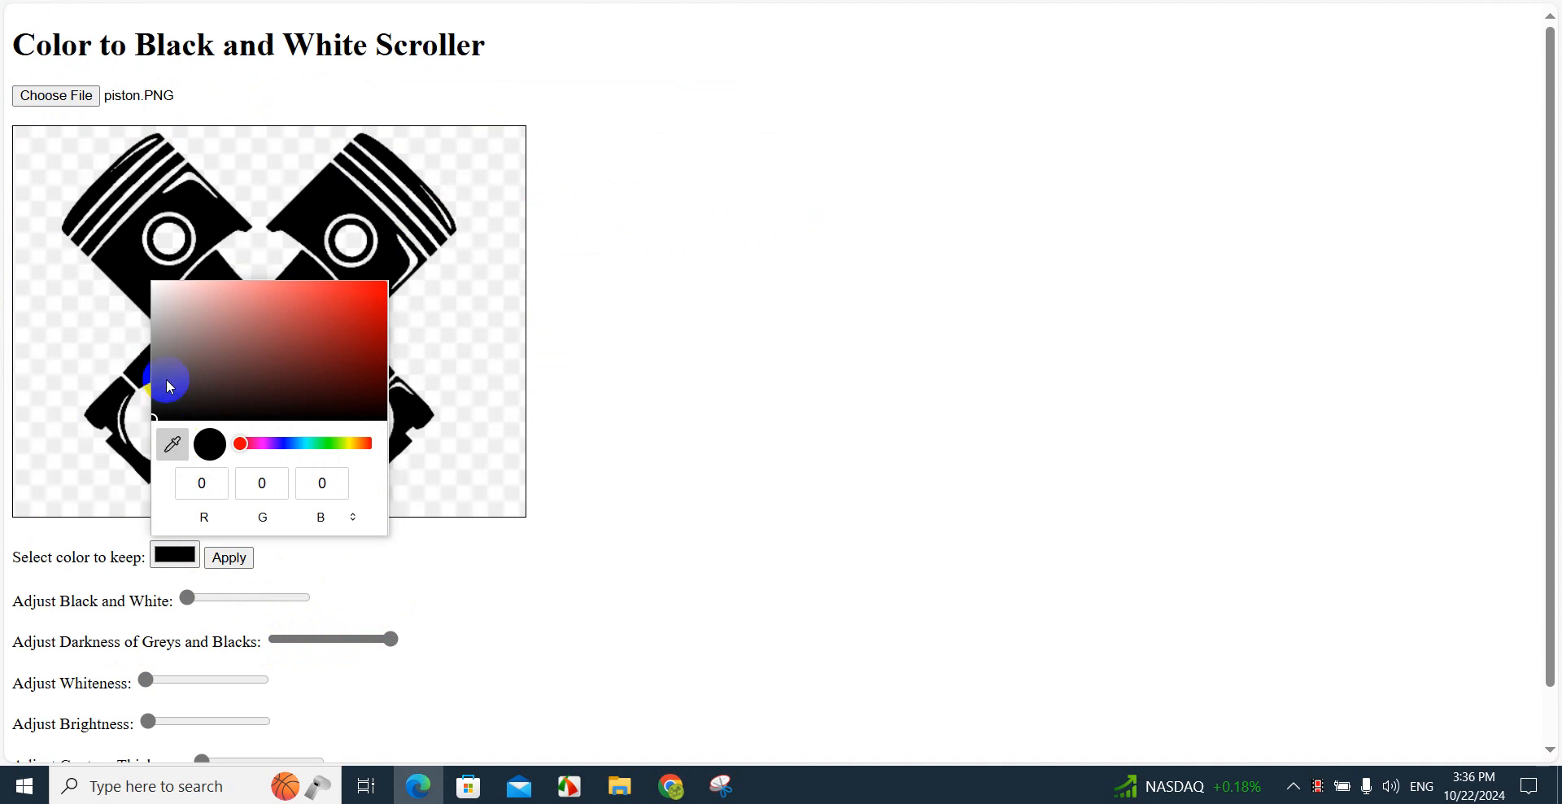
left_click(211, 210)
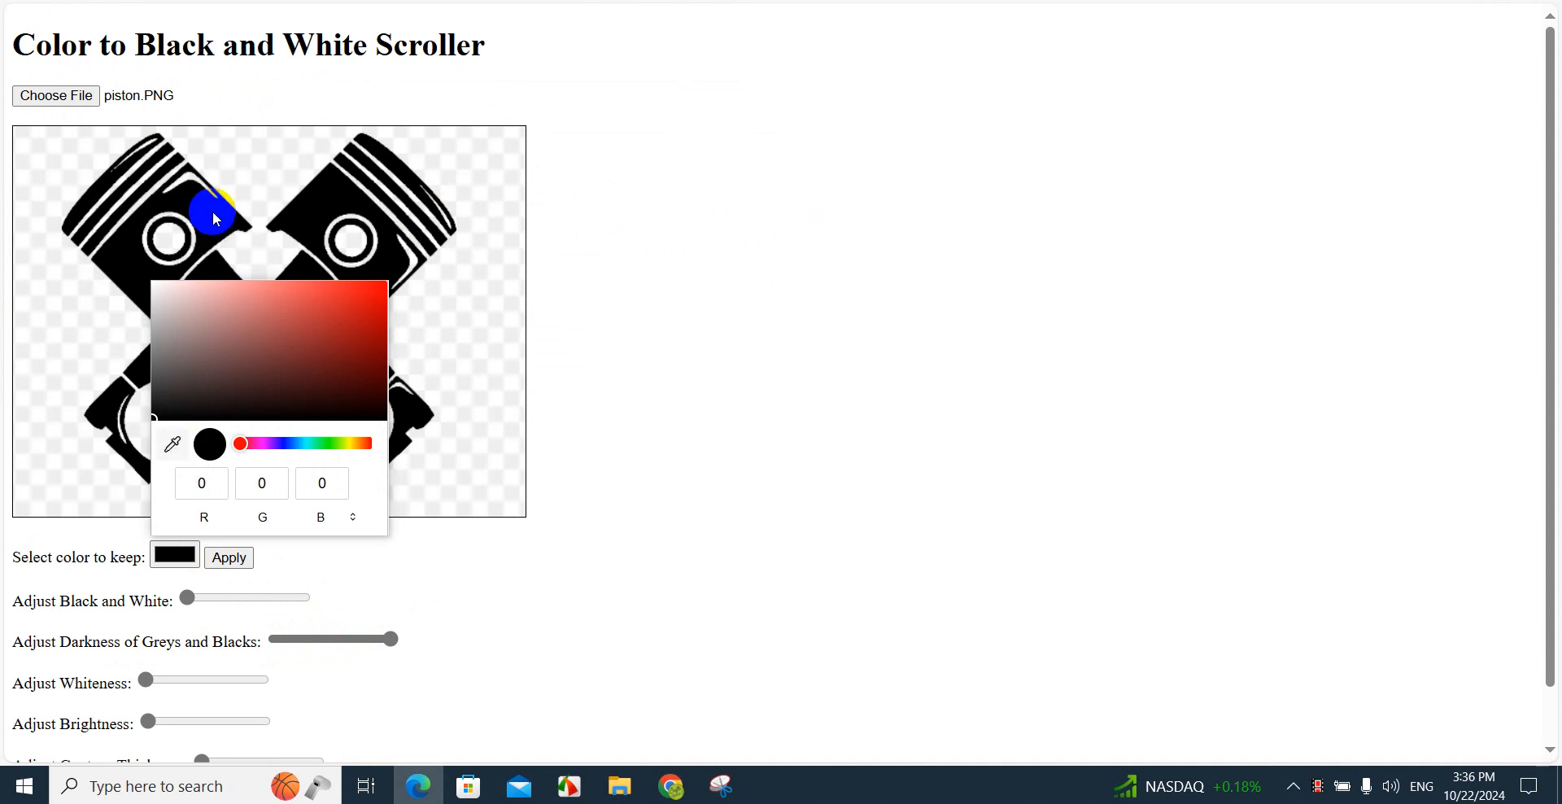
left_click(242, 558)
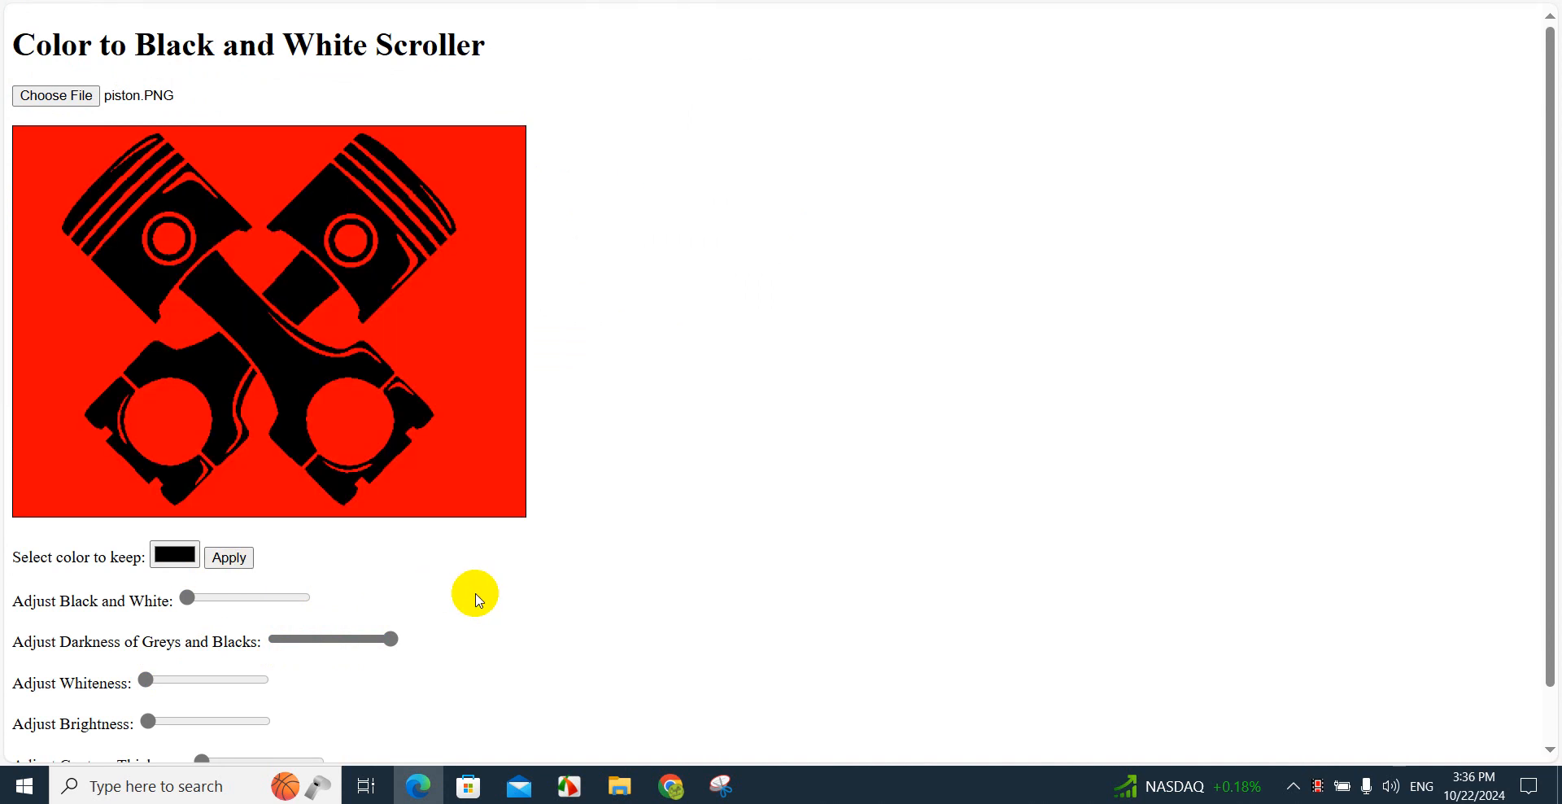
- Download the filtered piston image and load filtered_image.png into Design Frame's PNG editor
scroll(477, 589, "down", 1)
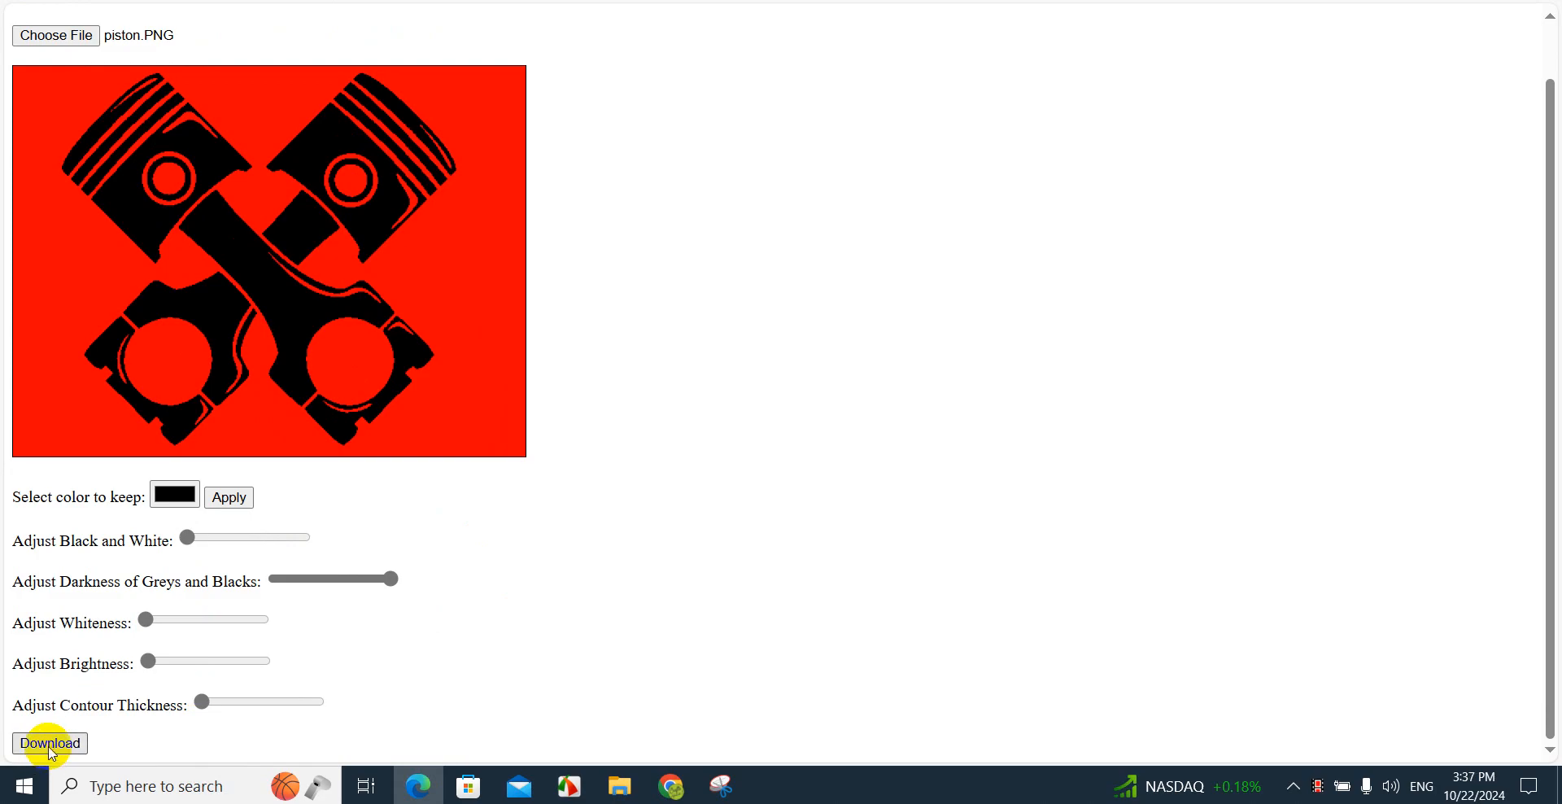
left_click(50, 743)
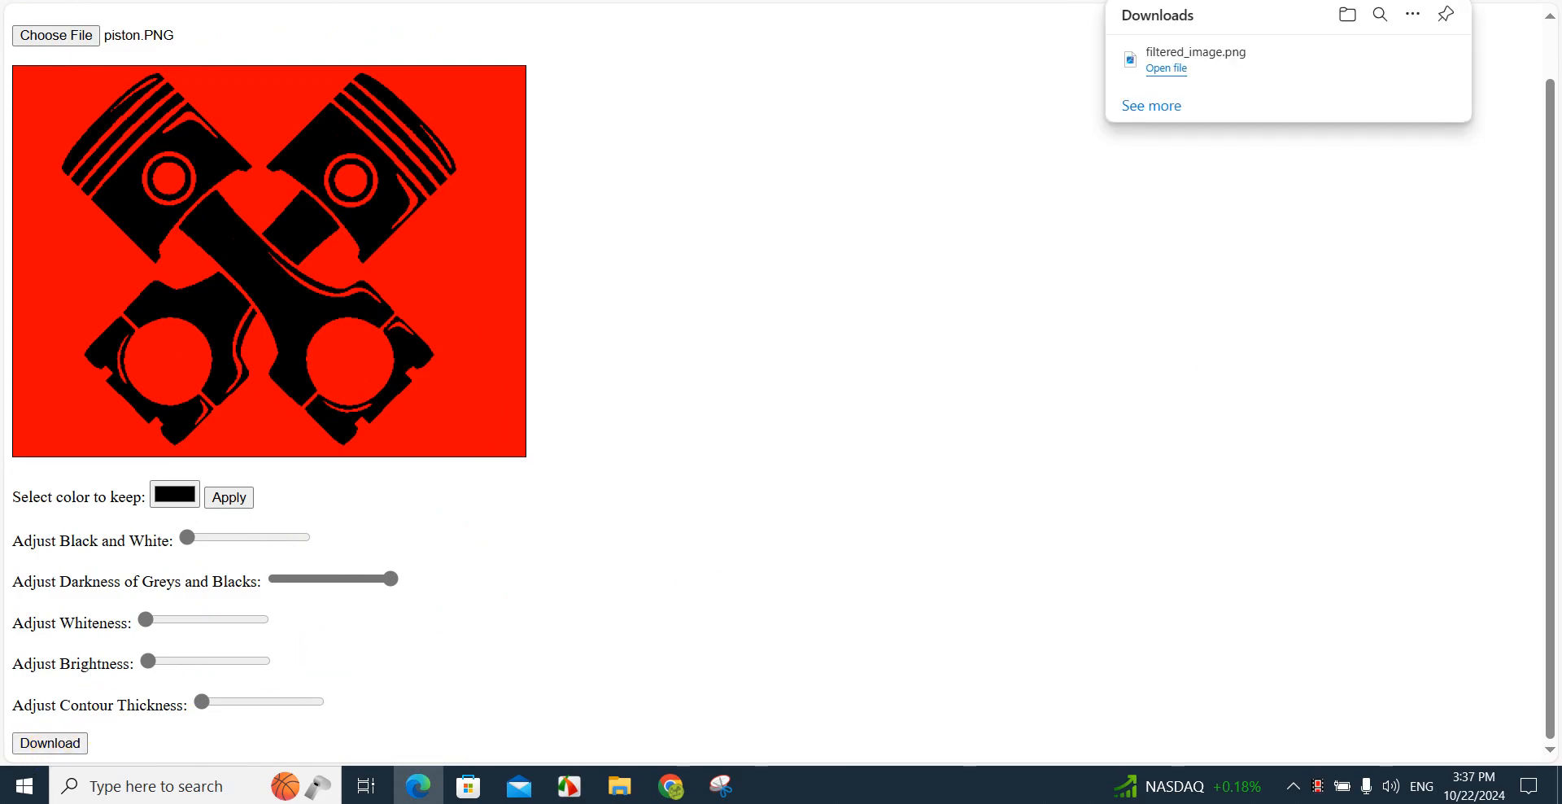
key("alt+Tab")
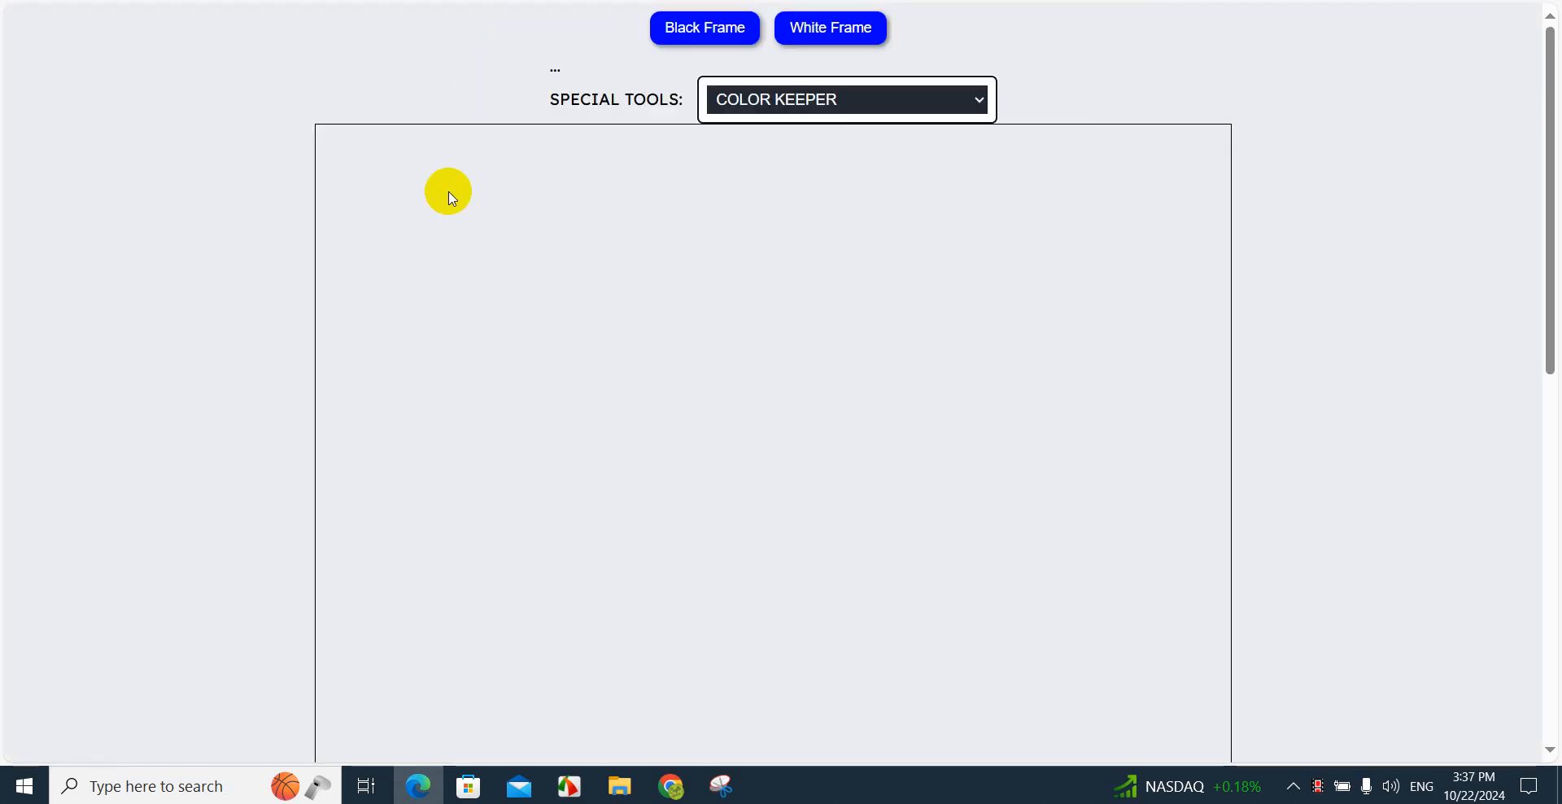
scroll(447, 192, "down", 6)
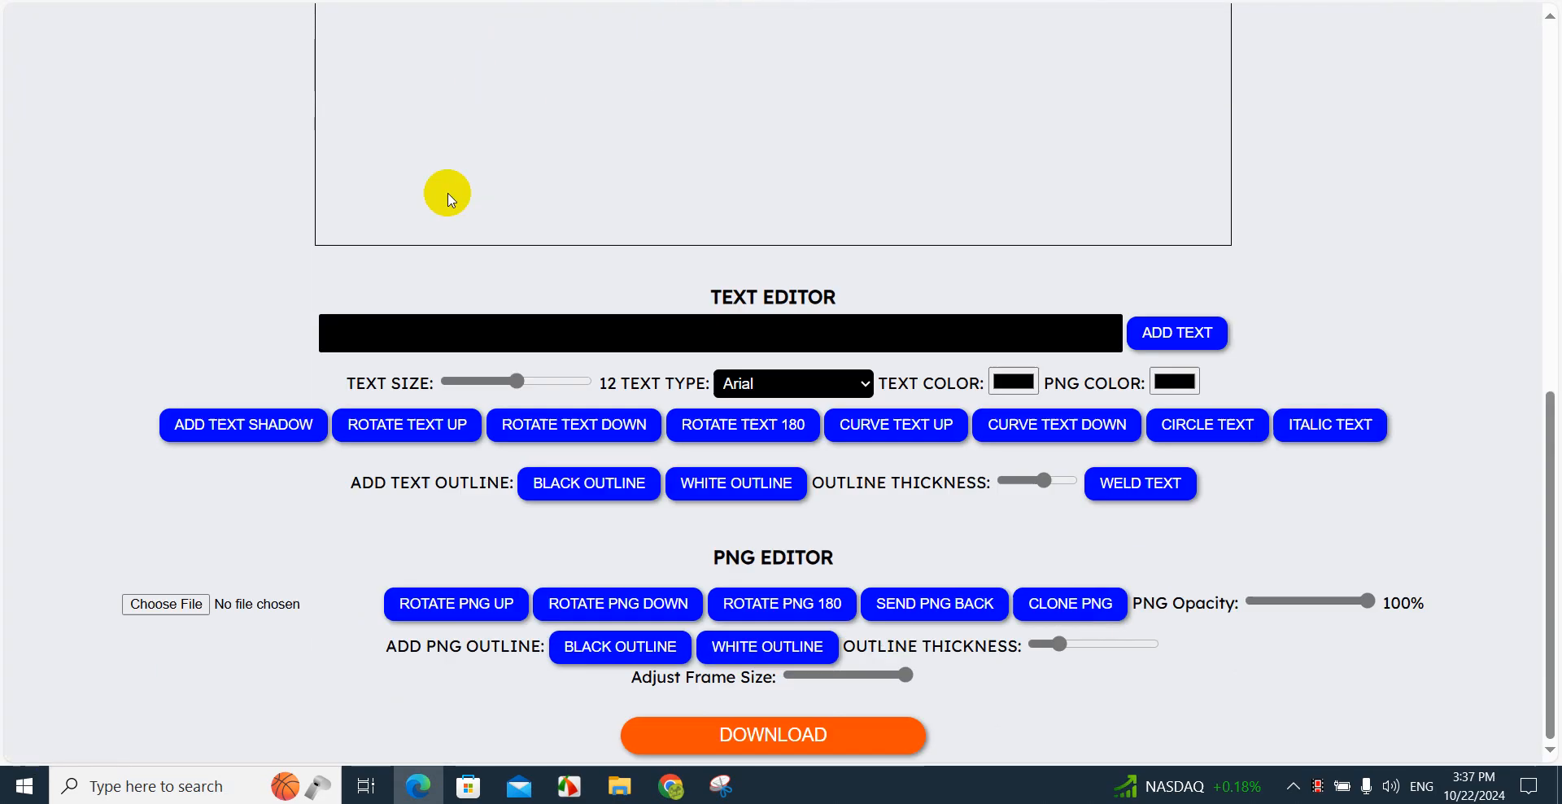
left_click(195, 606)
double_click(195, 96)
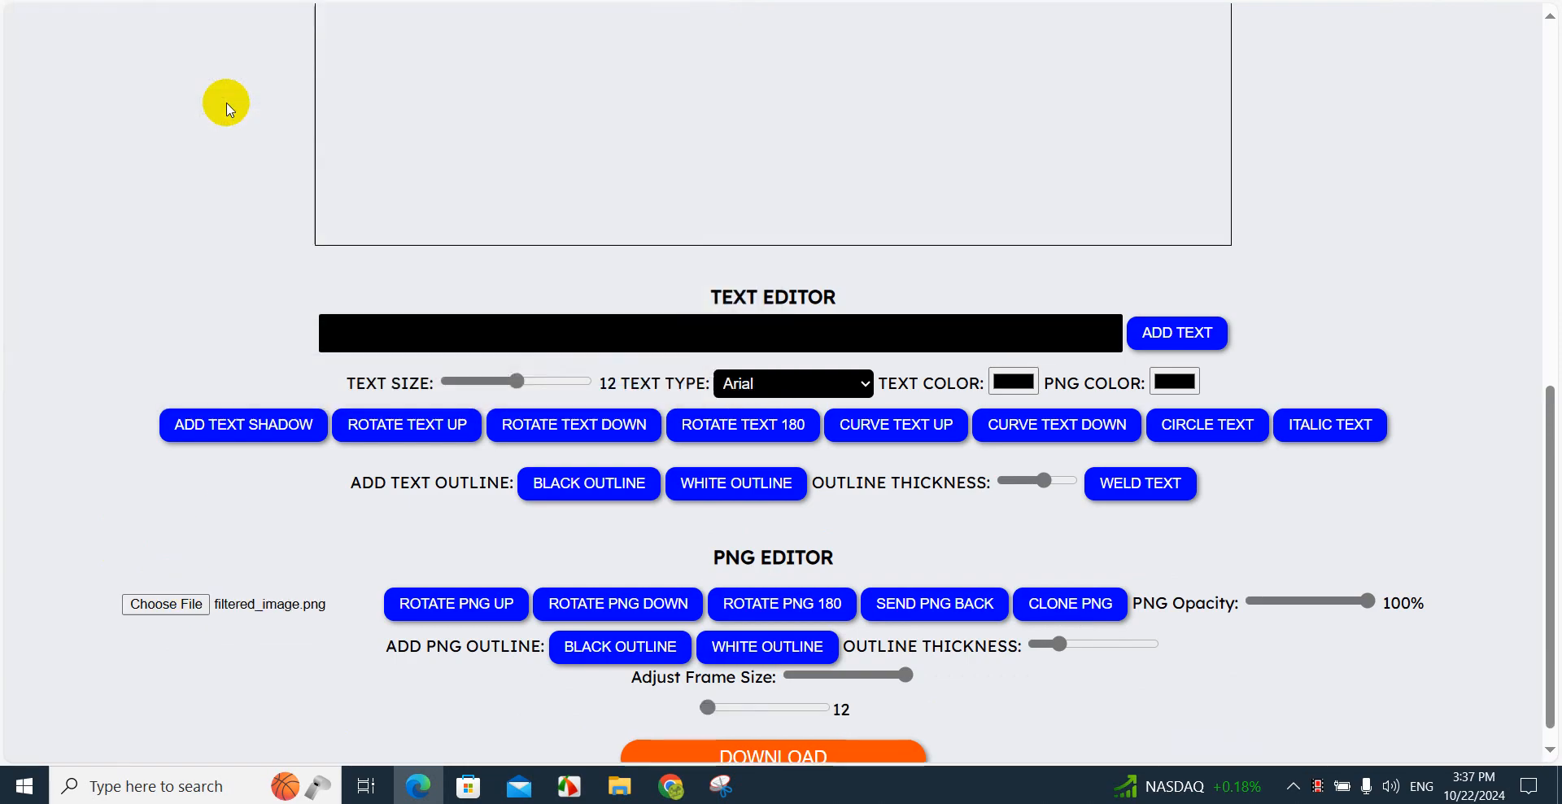
scroll(711, 696, "up", 8)
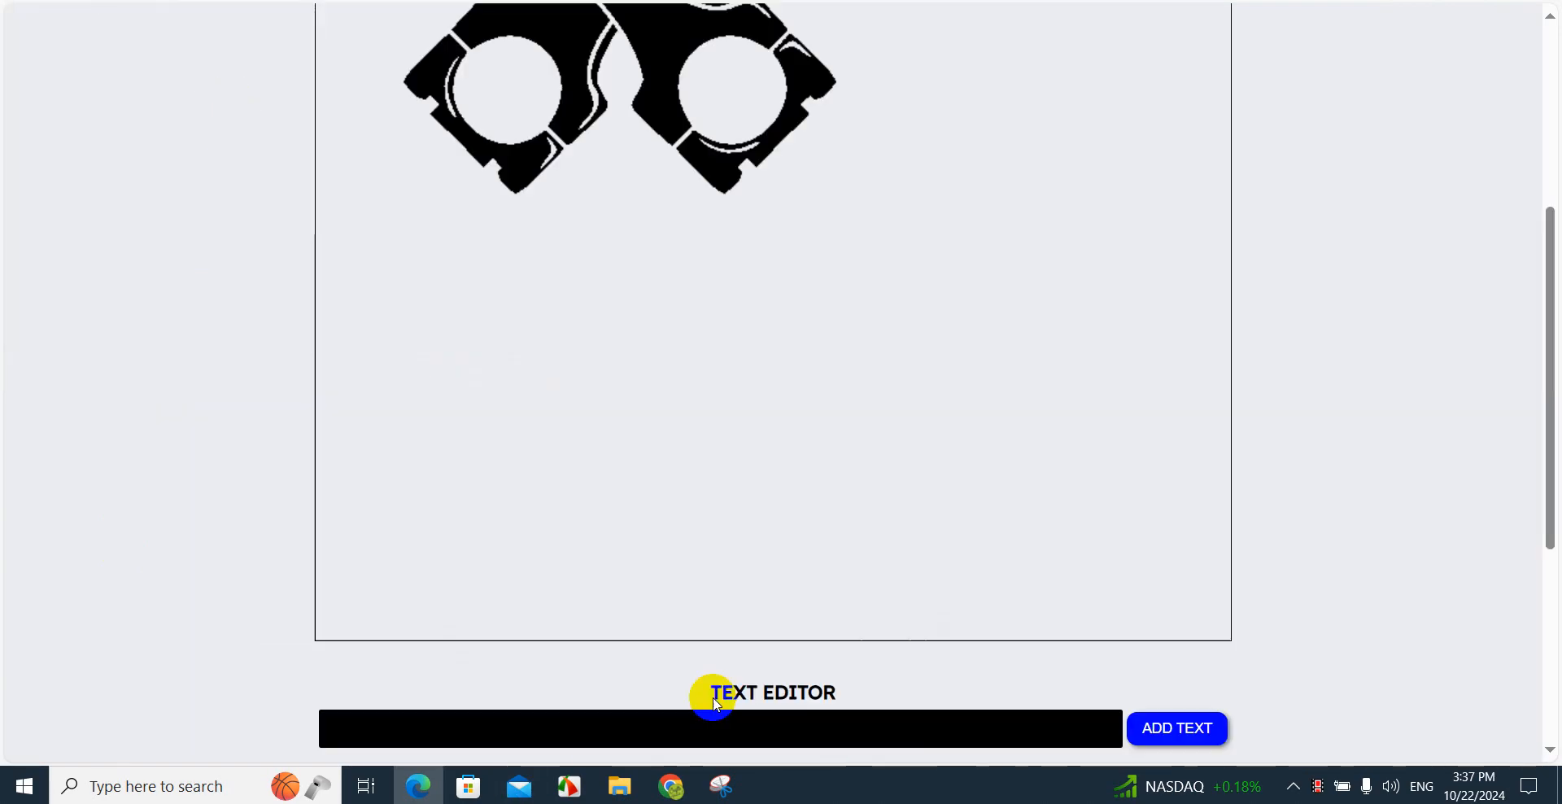
- Move the piston image from the upper part of the frame to its middle, centered horizontally
scroll(708, 697, "down", 8)
scroll(713, 663, "up", 8)
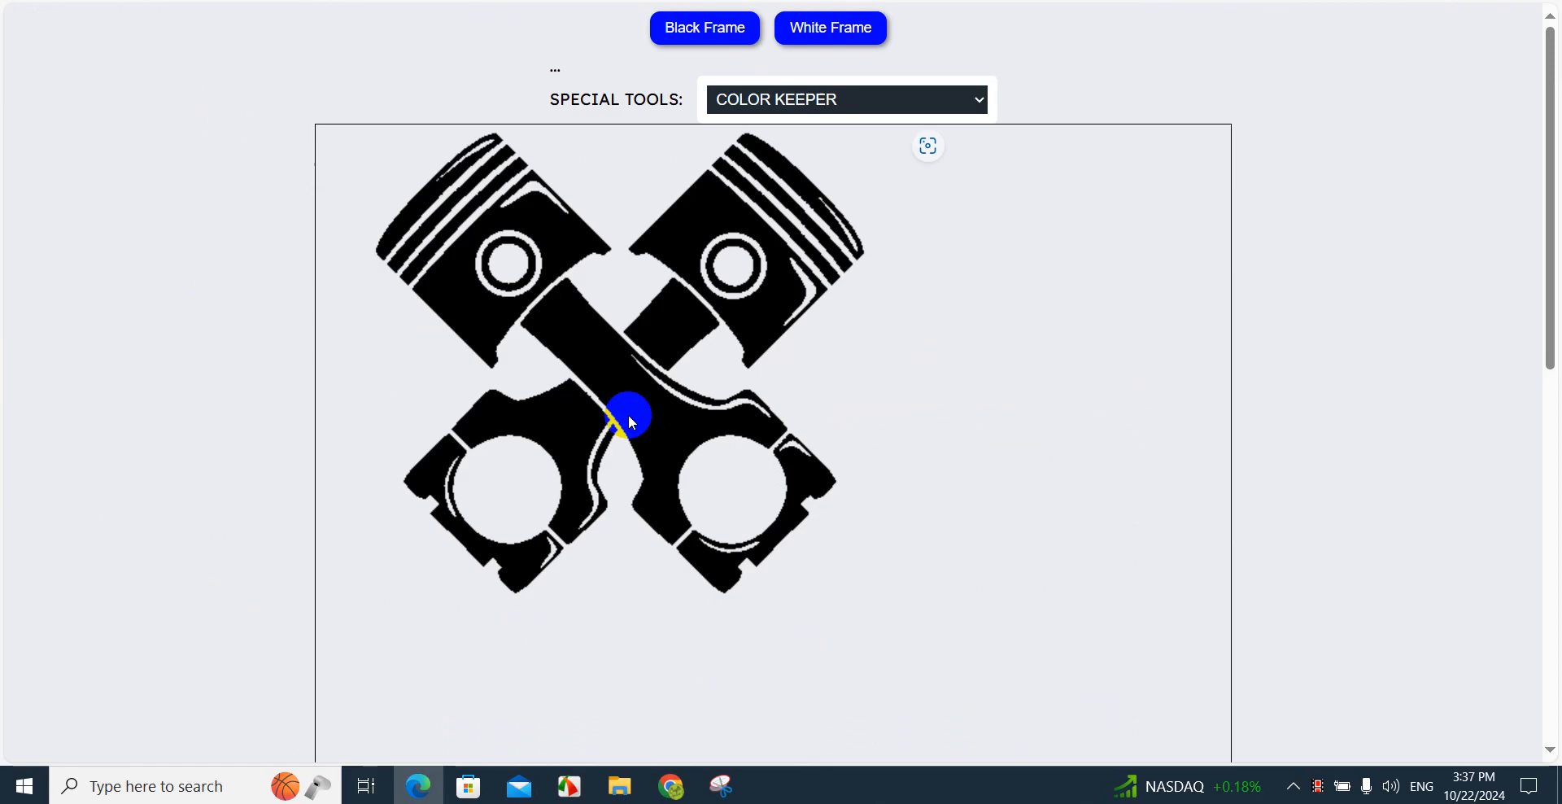
left_click_drag(631, 411, 759, 609)
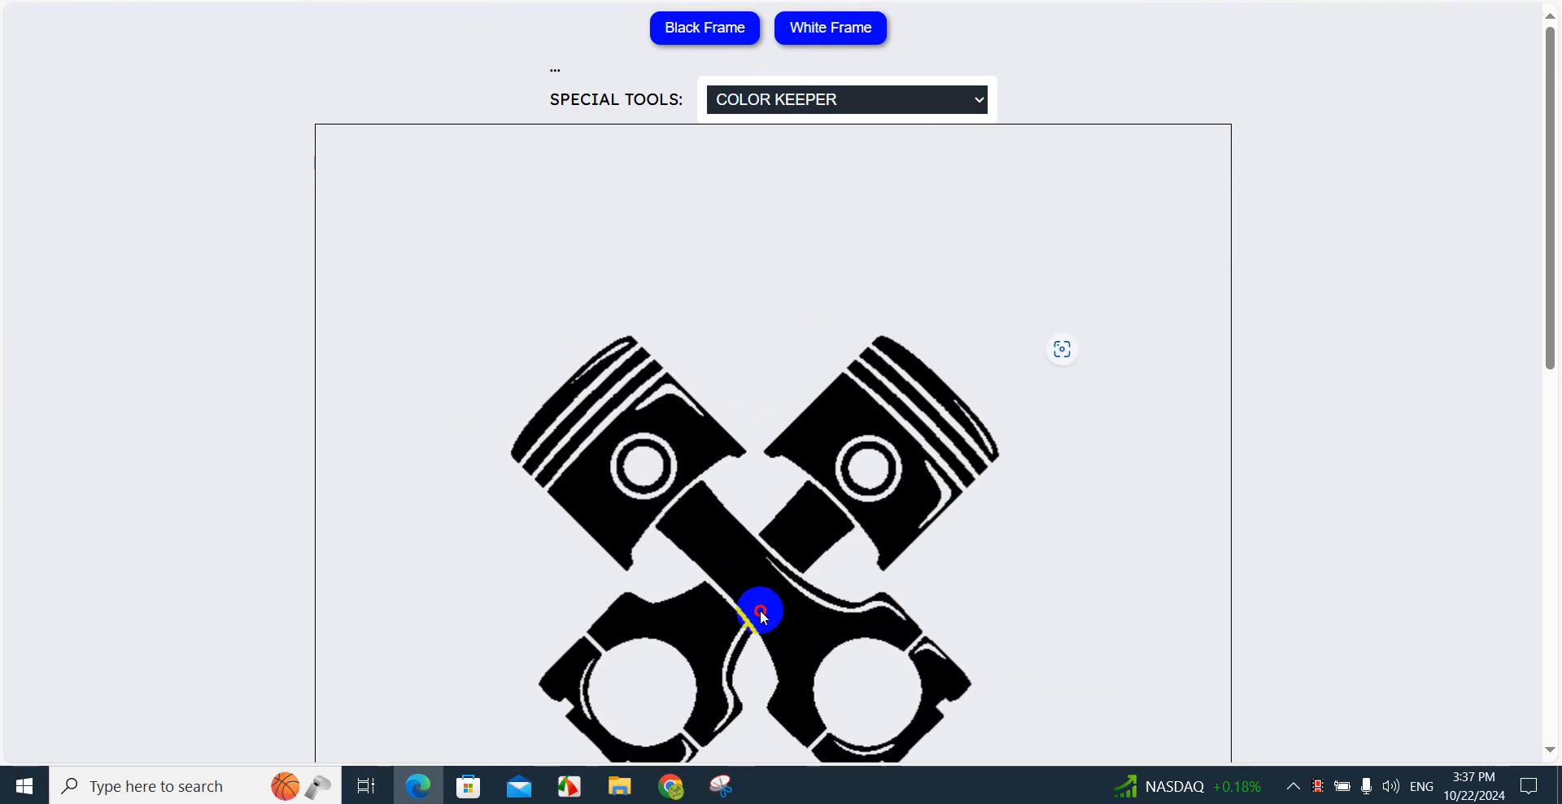
mouse_move(636, 462)
left_mouse_down()
mouse_move(649, 499)
mouse_move(628, 485)
left_mouse_up()
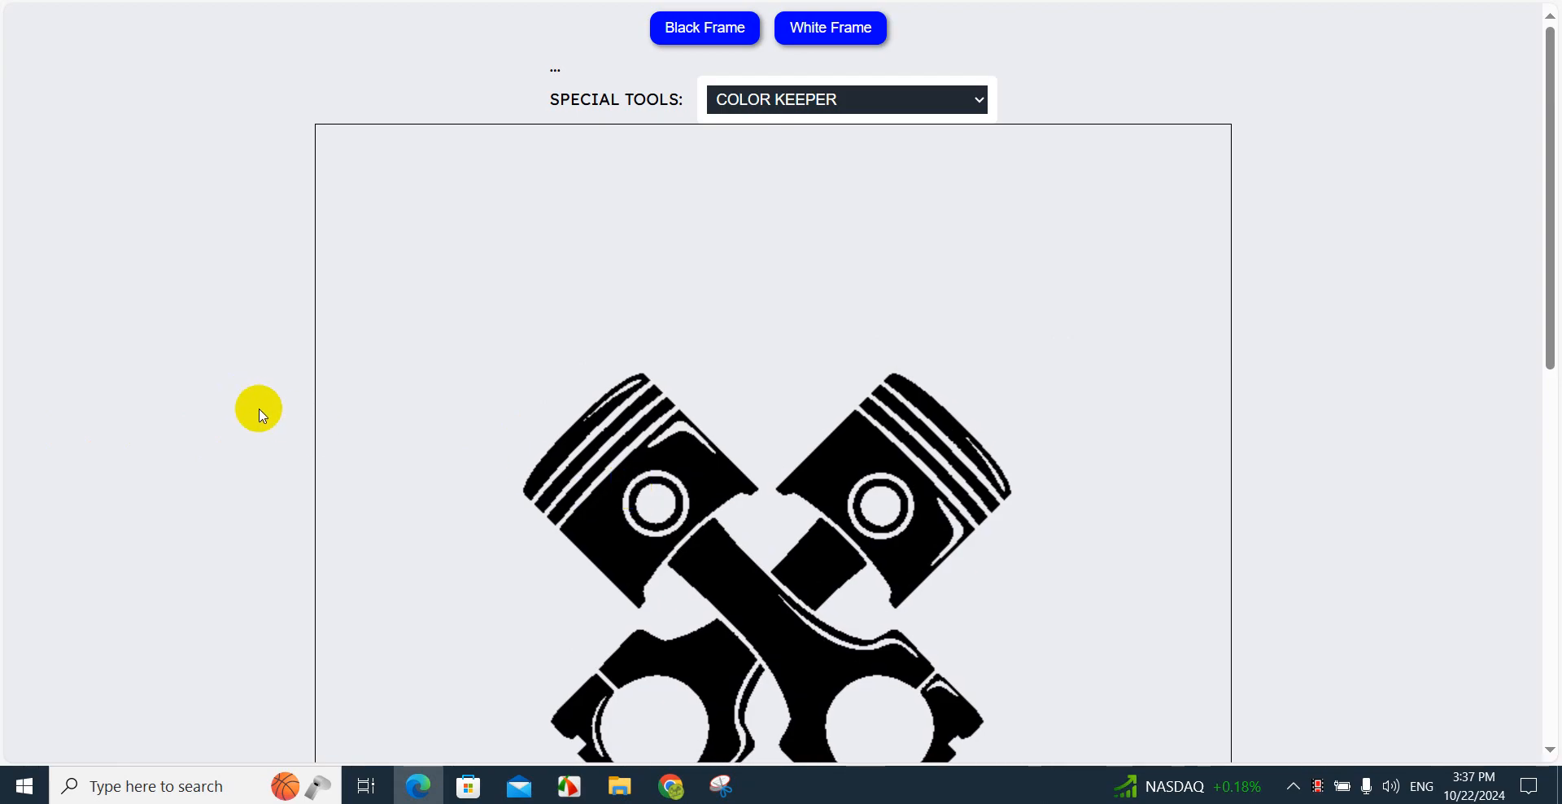
- Add the text "ROGER'S MECHANIC" to the design
scroll(260, 411, "down", 5)
left_click(477, 619)
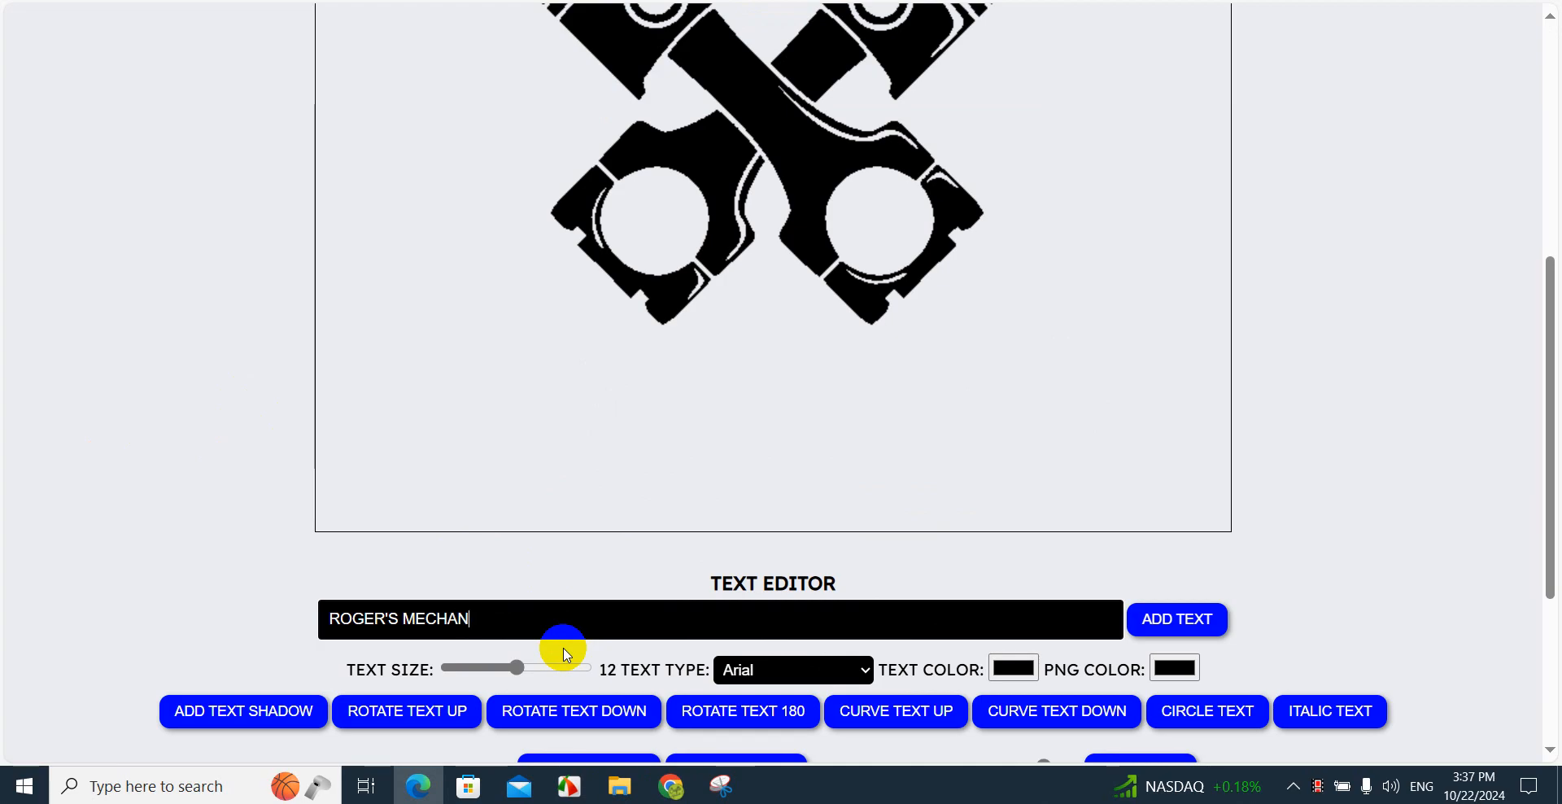
type("C")
left_click(1179, 621)
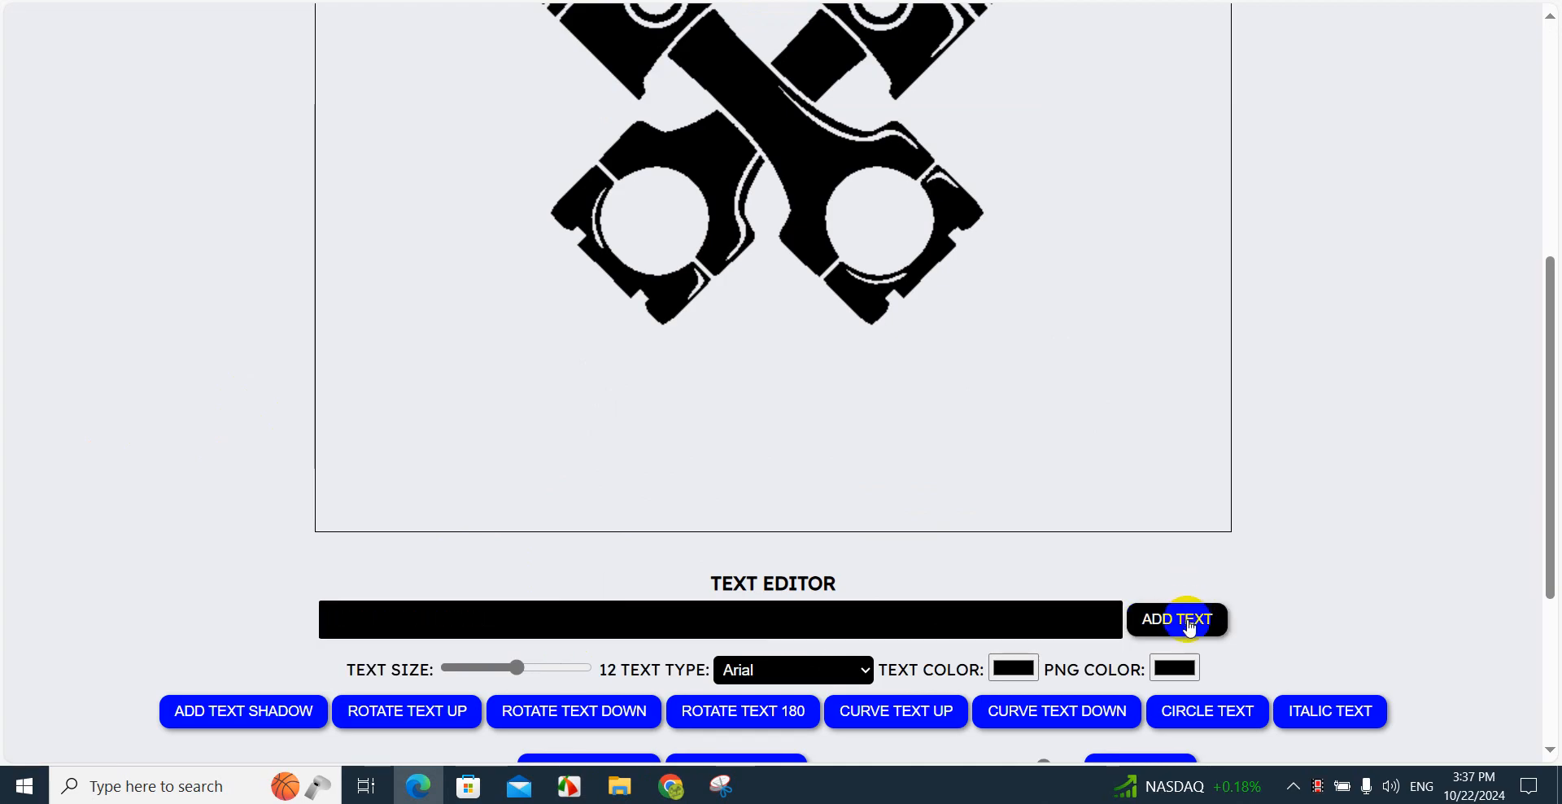
scroll(1145, 616, "up", 6)
scroll(1145, 615, "down", 6)
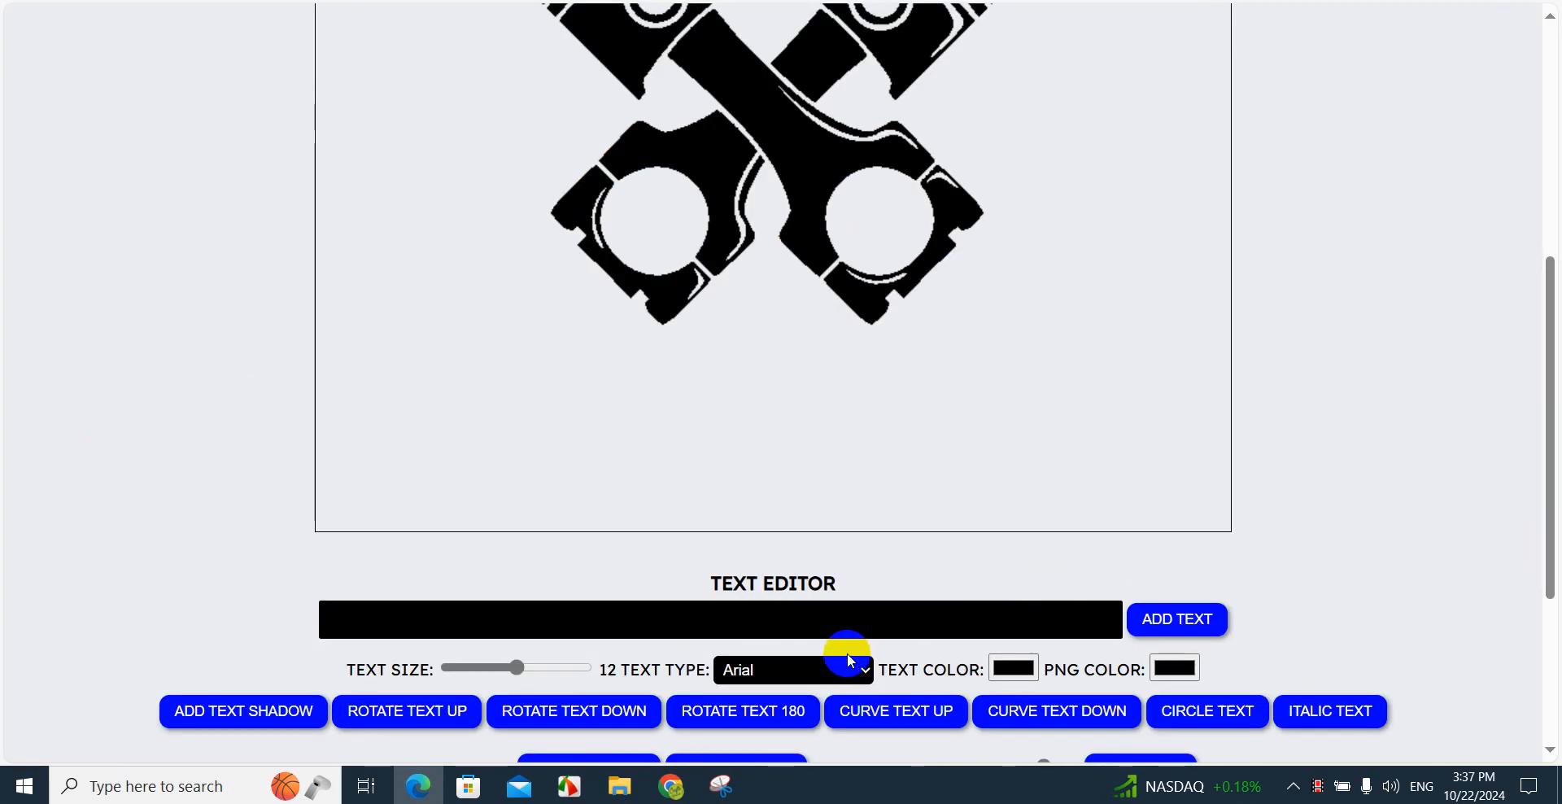
- Curve the ROGER'S MECHANIC text up at size 91, bring it into the frame and rotate it 180 degrees
left_click(913, 730)
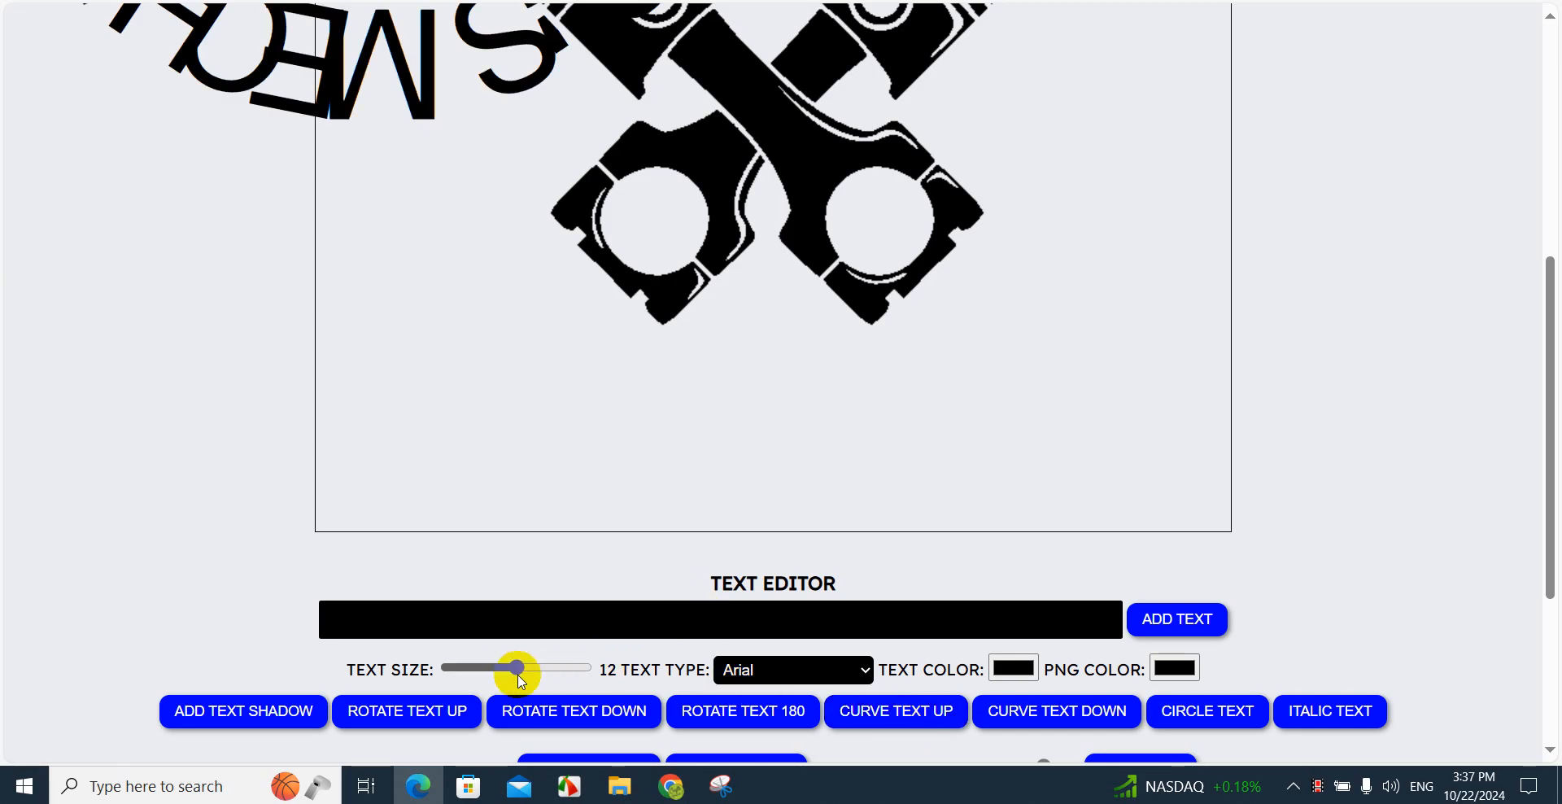
left_click(490, 669)
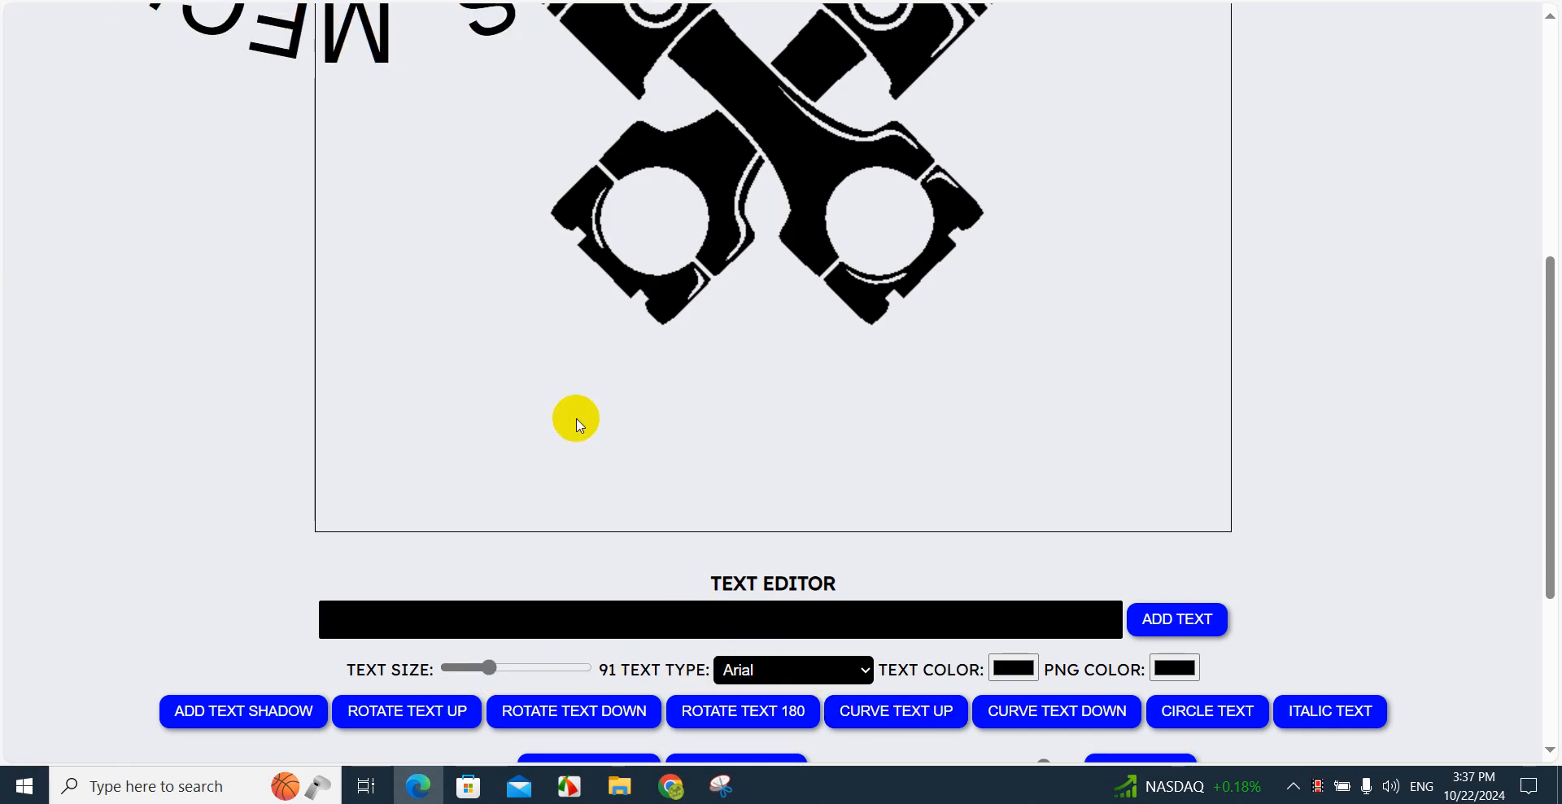
left_click_drag(396, 92, 726, 539)
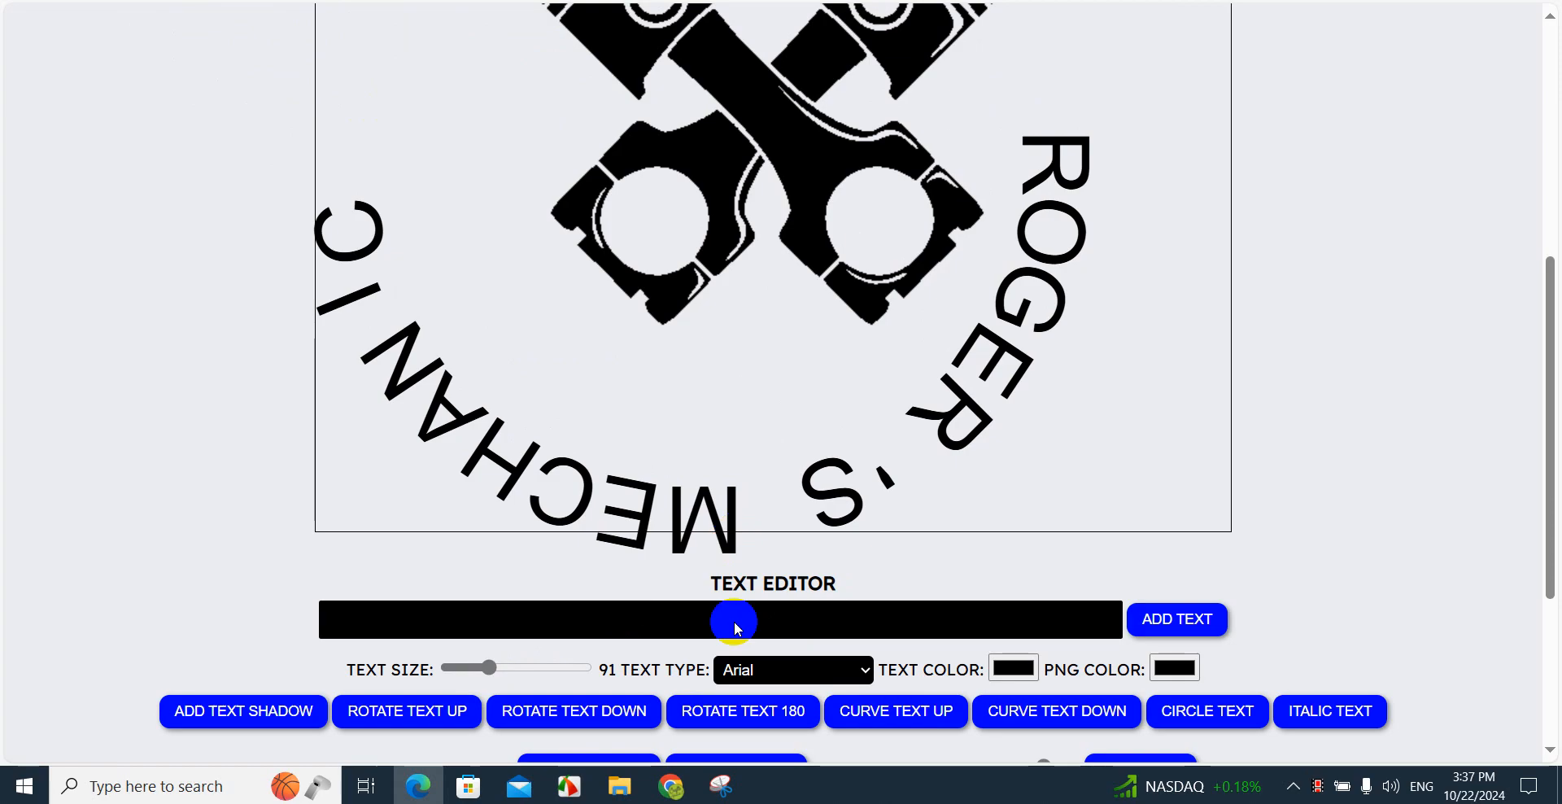
left_click(777, 722)
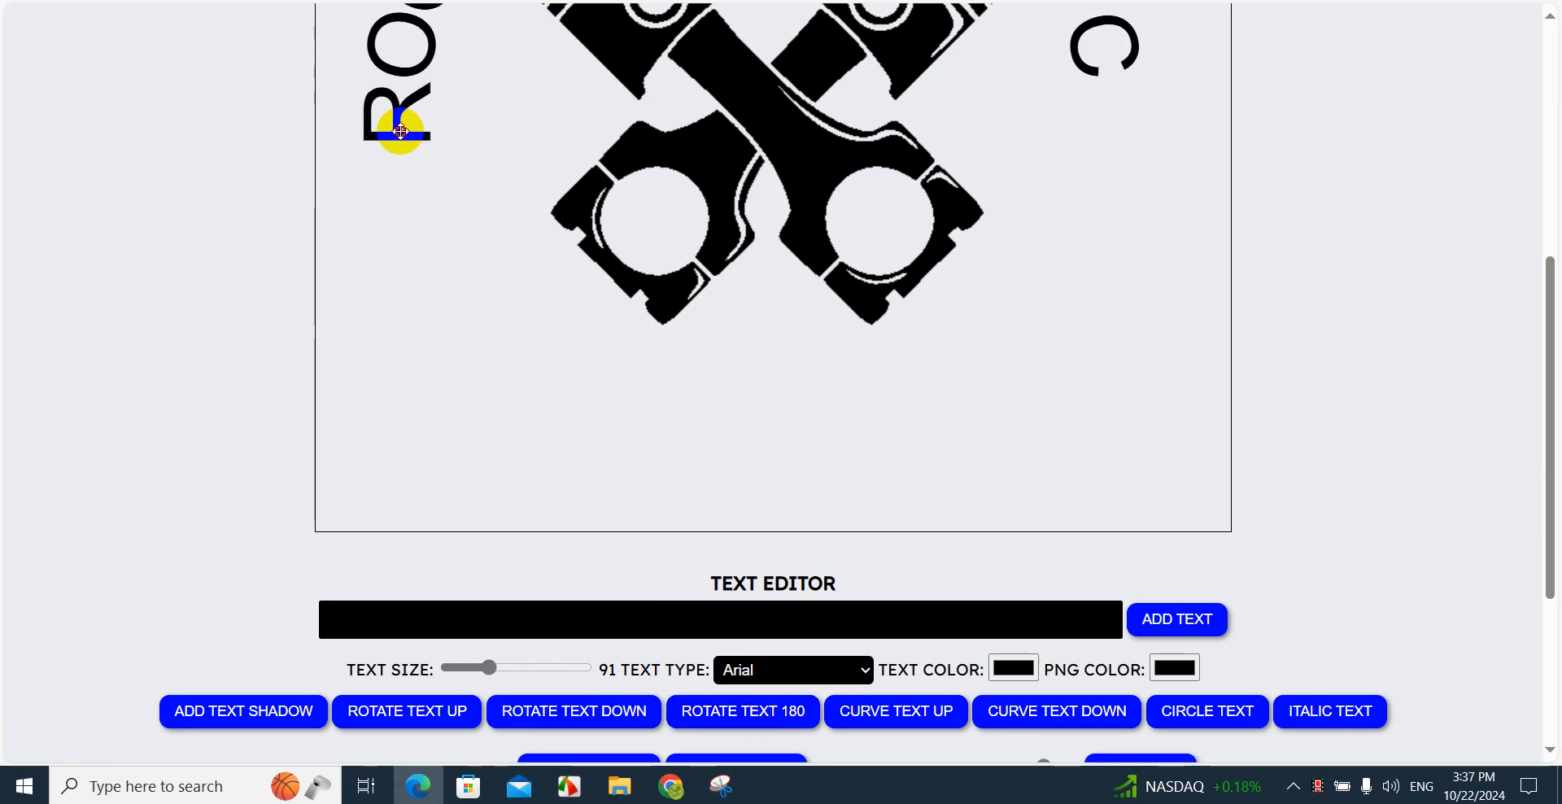
- Change the font of the curved text to Black Ops One
left_click(792, 671)
scroll(829, 553, "down", 5)
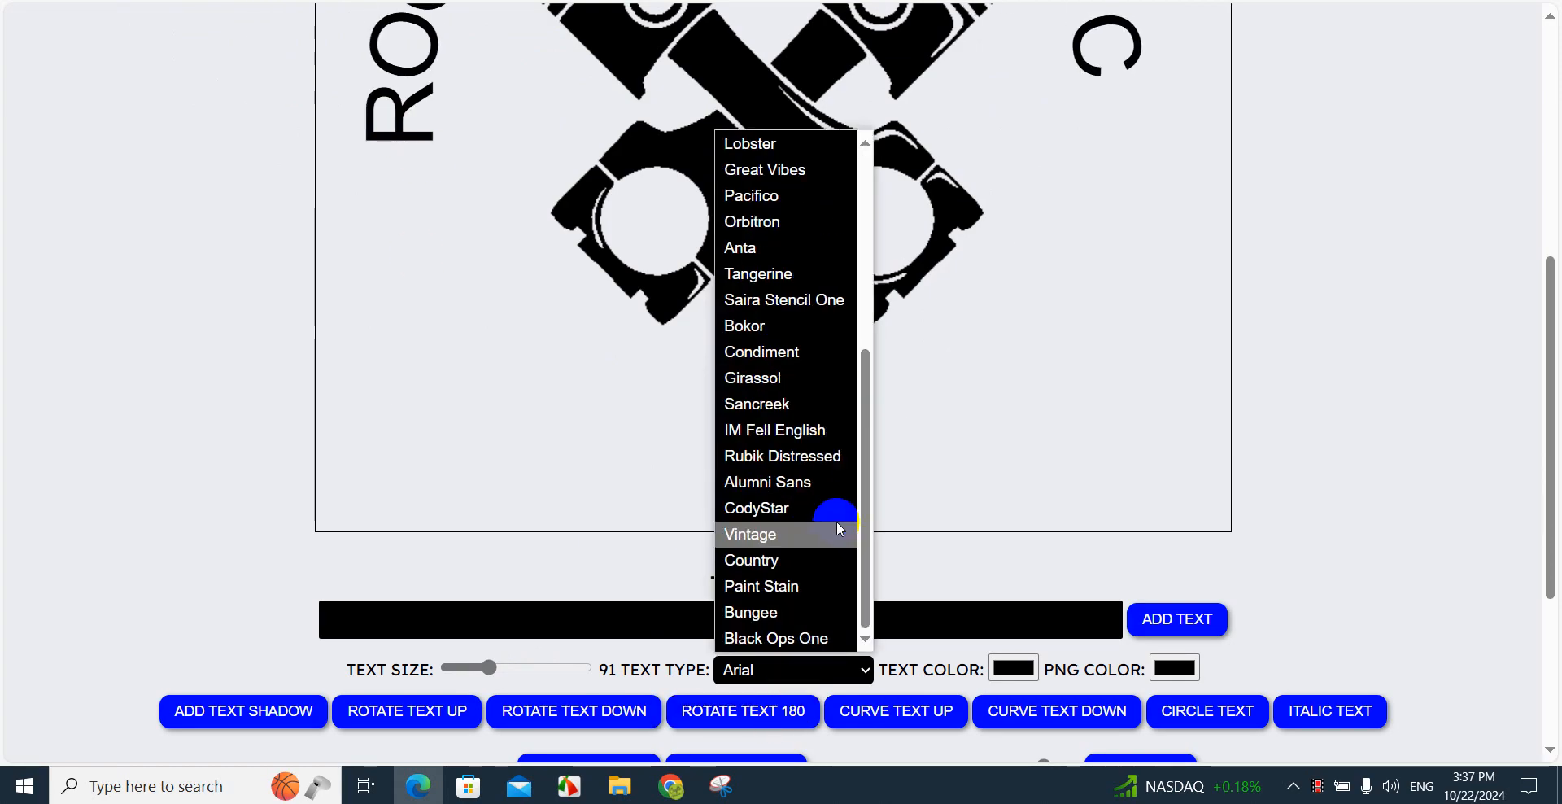
left_click(776, 634)
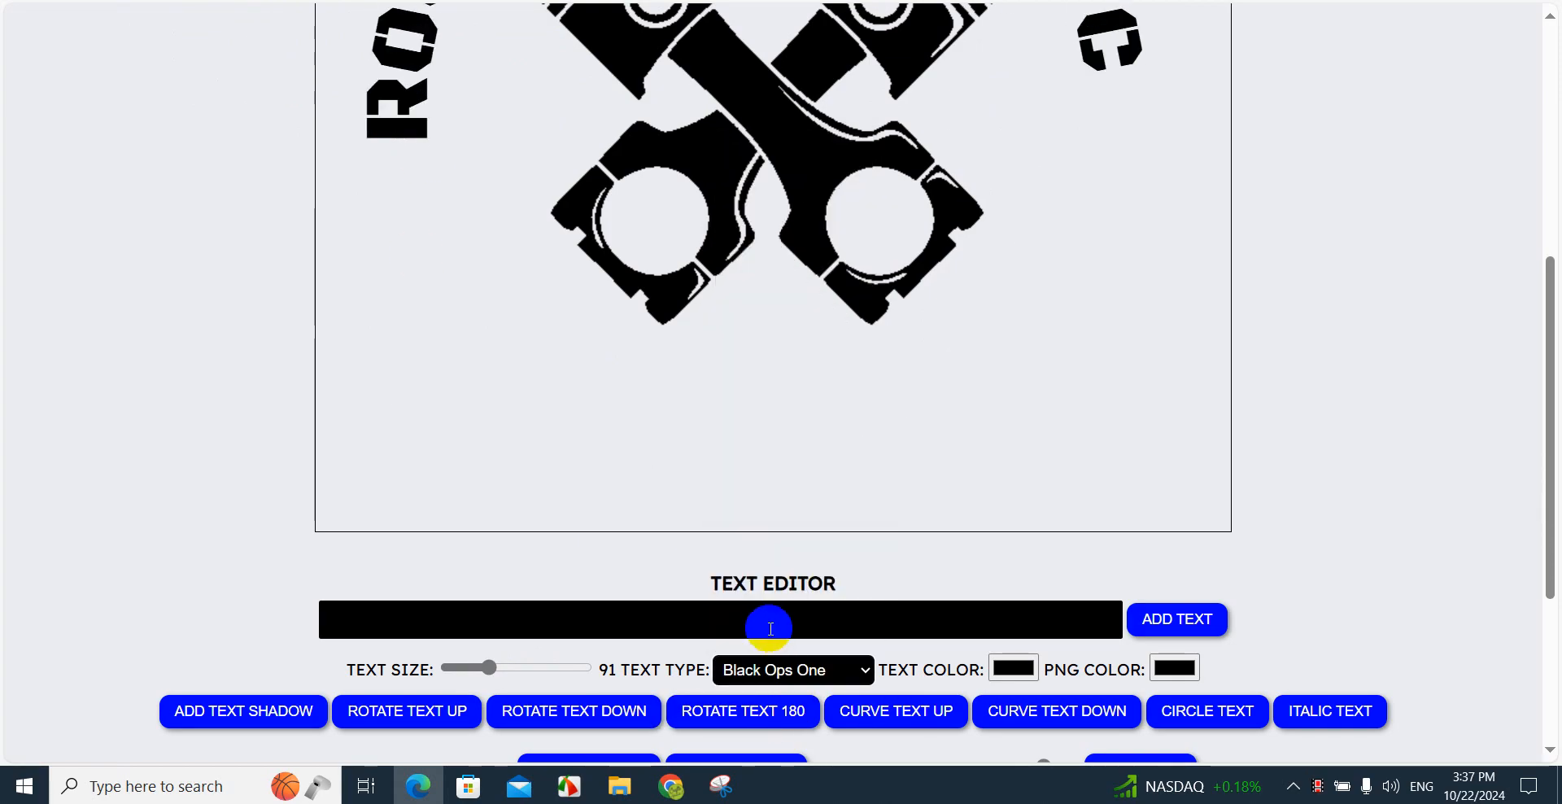
scroll(769, 628, "up", 6)
scroll(769, 627, "down", 5)
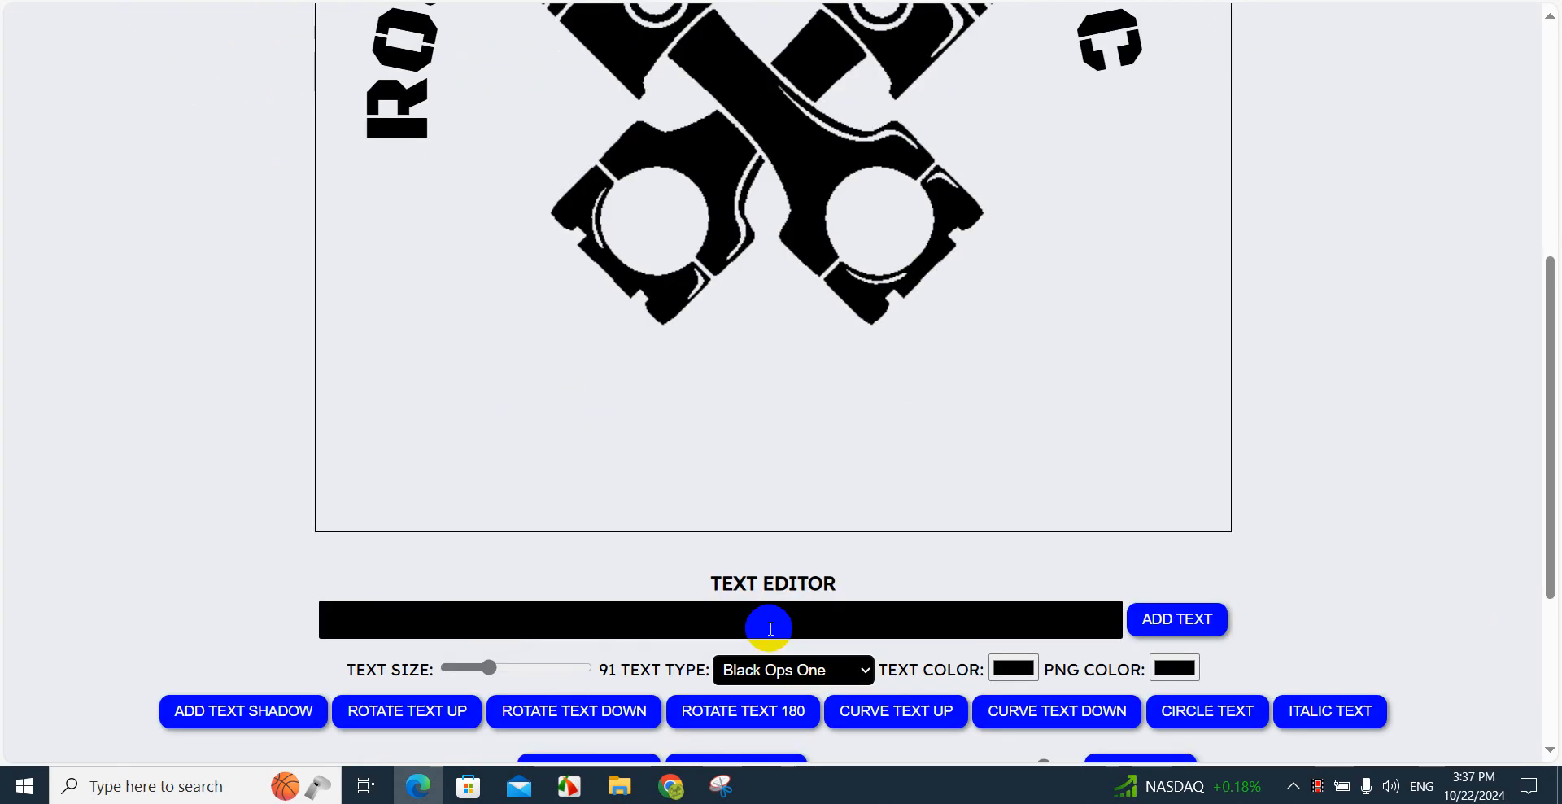
- Lower the curved text over the piston image and rotate it slightly clockwise until both ends are level
left_click_drag(391, 122, 376, 505)
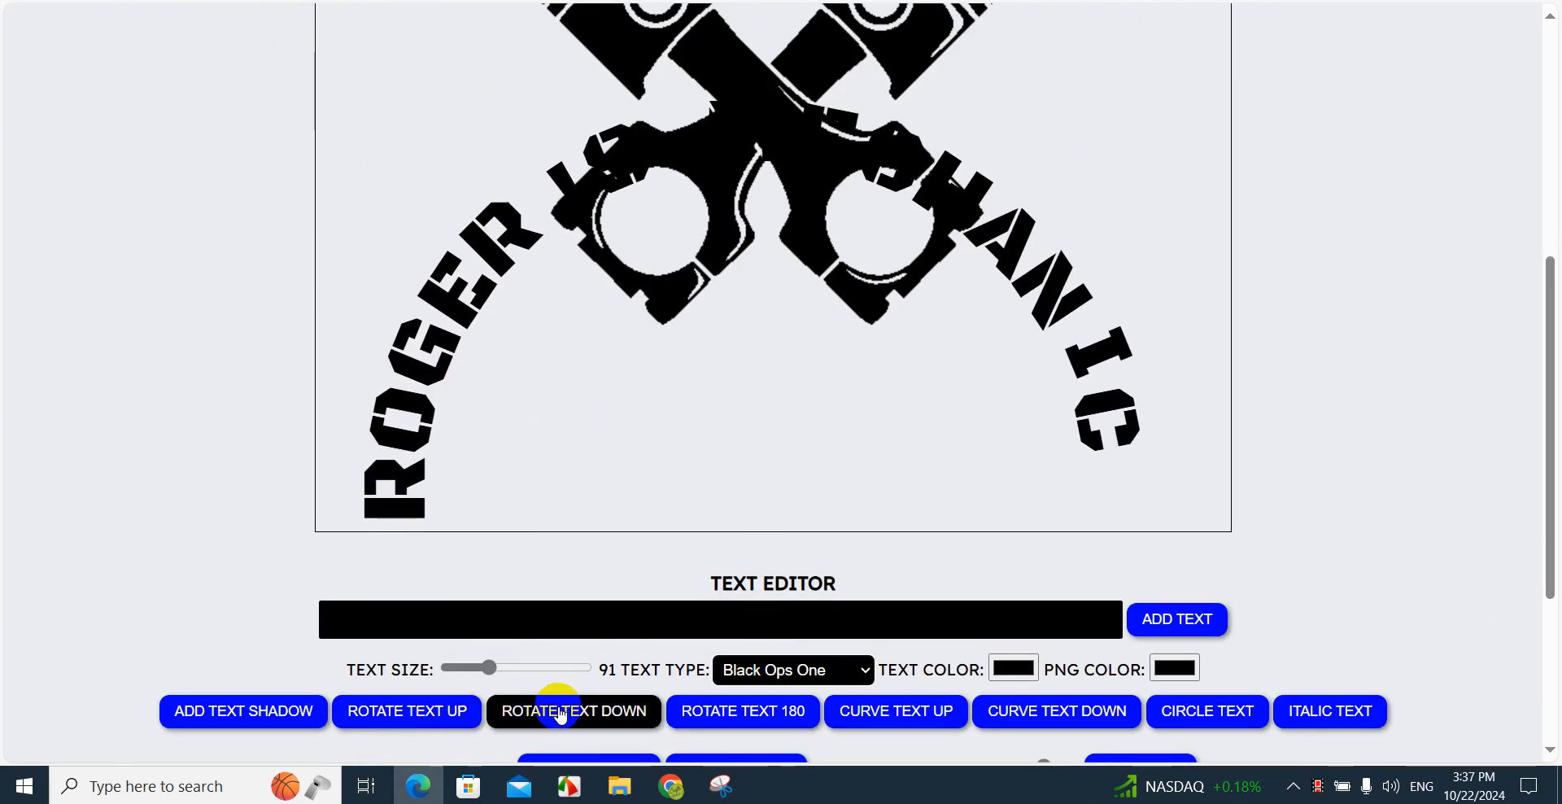
left_click(407, 716)
left_click(407, 716)
left_click(406, 717)
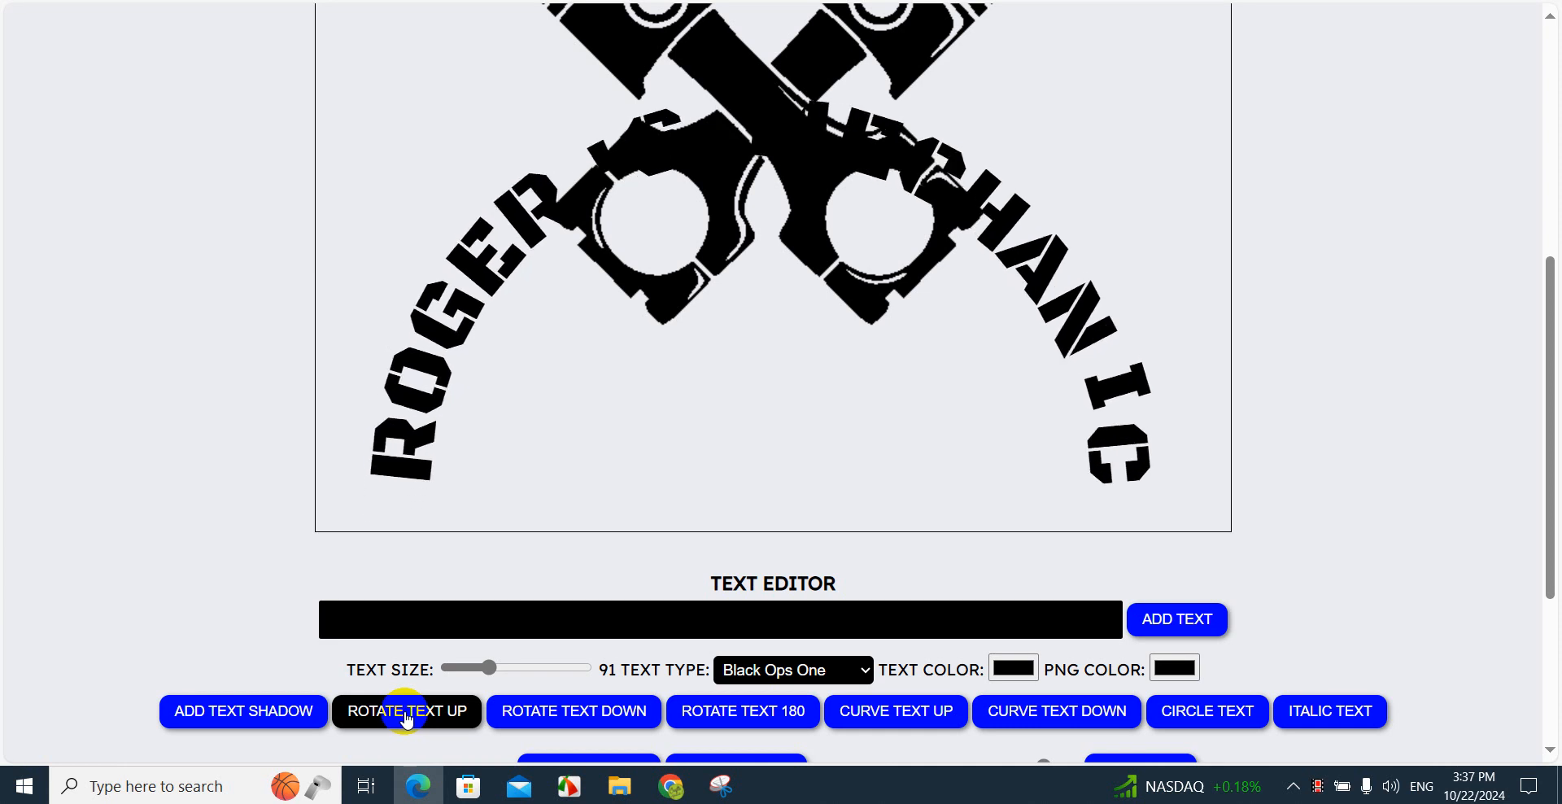
scroll(898, 412, "up", 6)
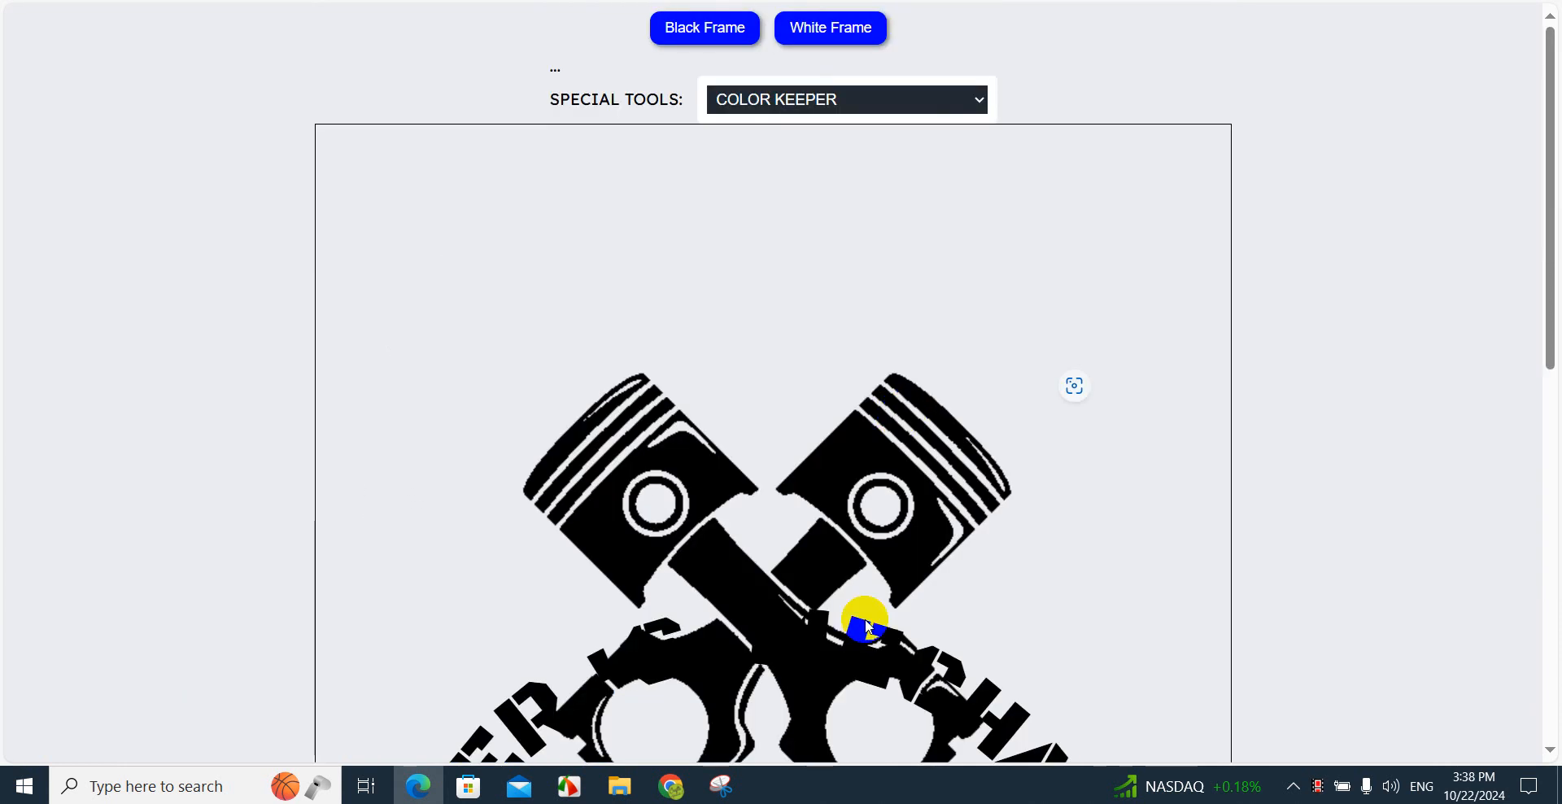
- Position the curved text as an arch above the pistons and adjust the piston image so it sits centered beneath it
left_click_drag(1020, 719, 1022, 628)
left_click_drag(928, 414, 936, 509)
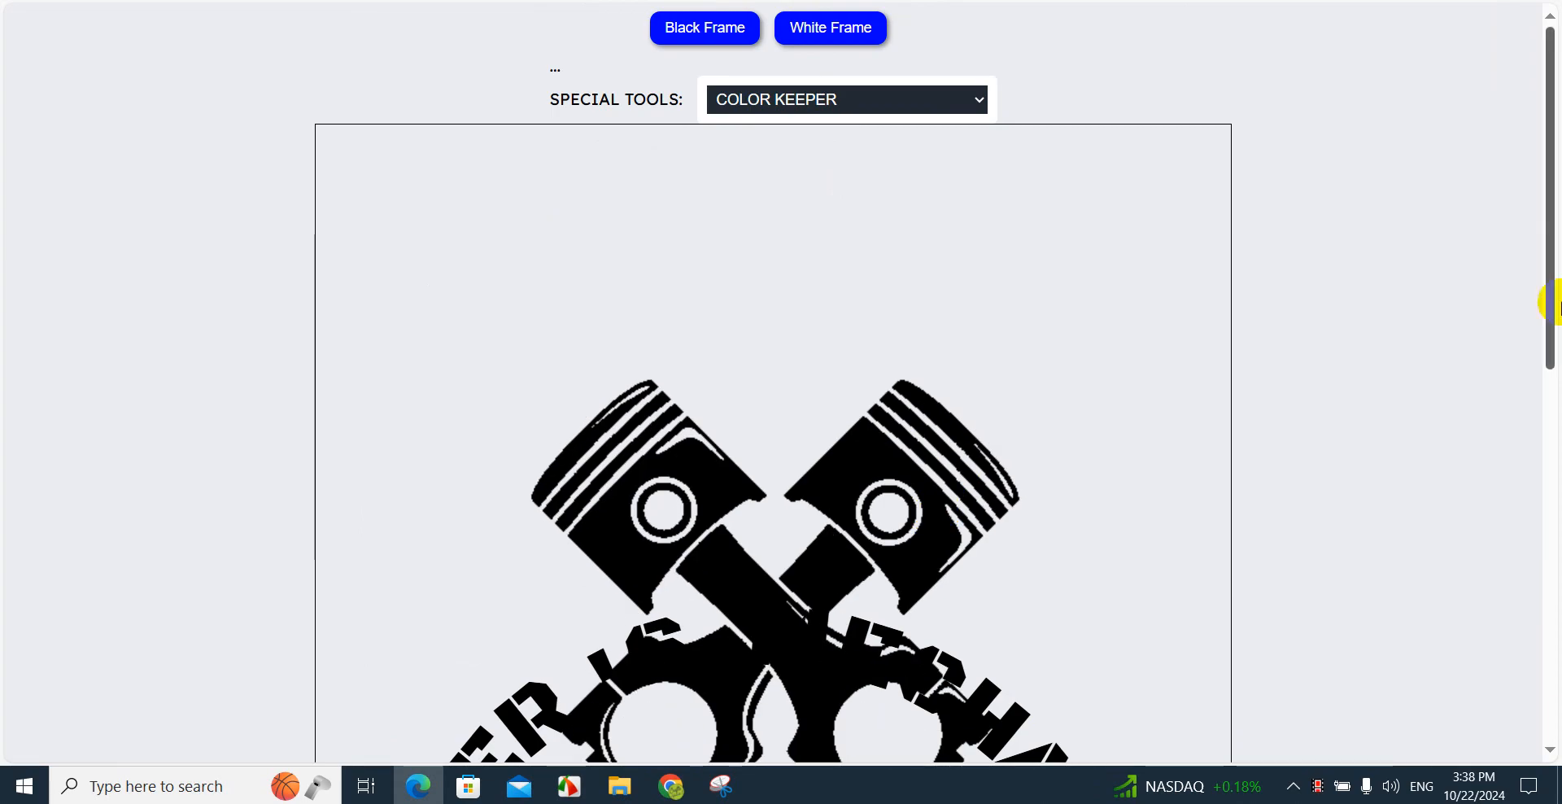
left_click_drag(1545, 260, 1540, 382)
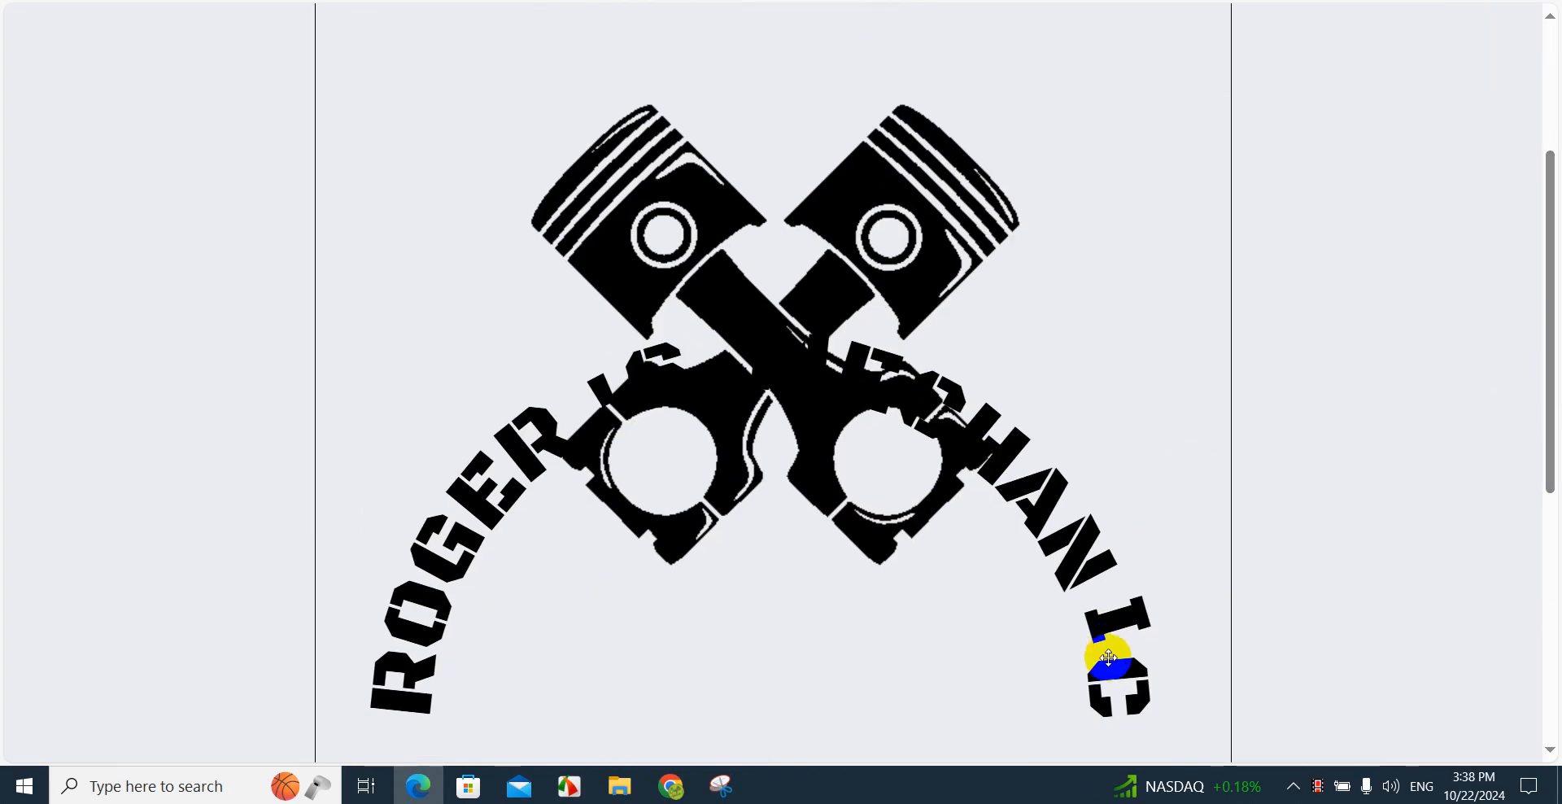
left_click_drag(1110, 679, 1117, 313)
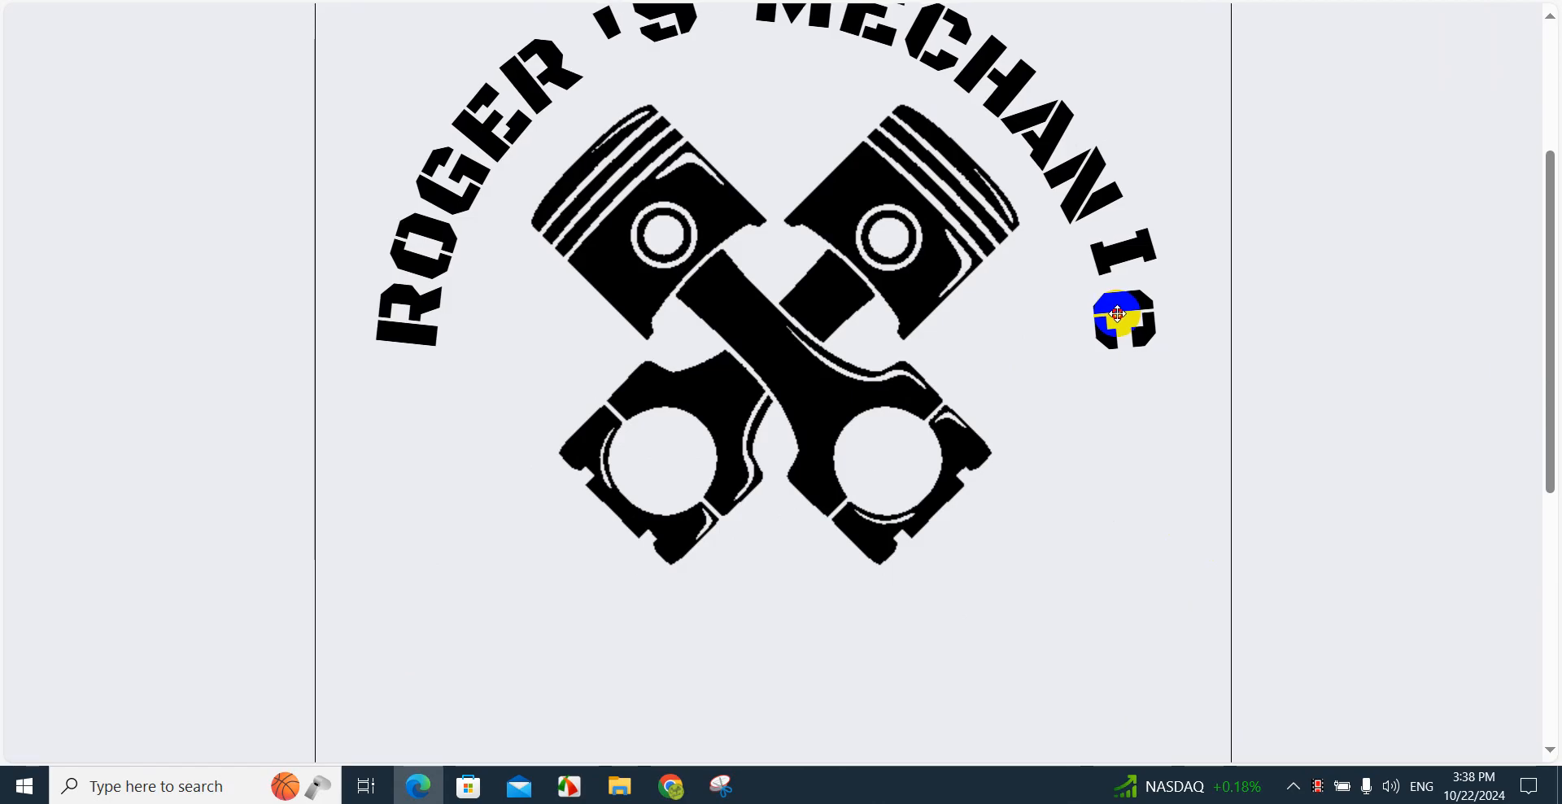
left_click_drag(813, 401, 814, 400)
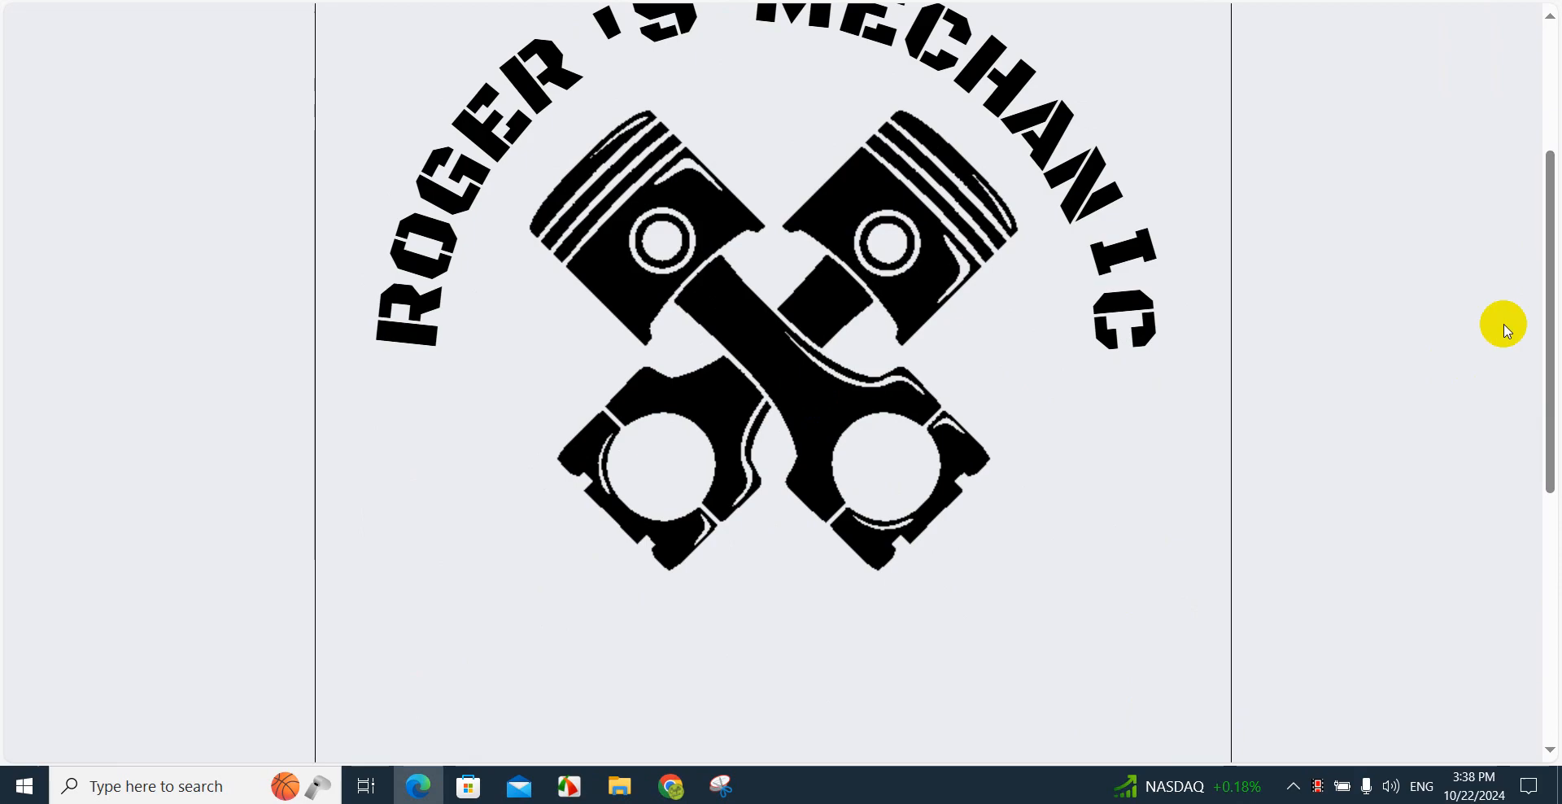
- Add the text "Services" and set its font to Pacifico
scroll(1545, 273, "down", 4)
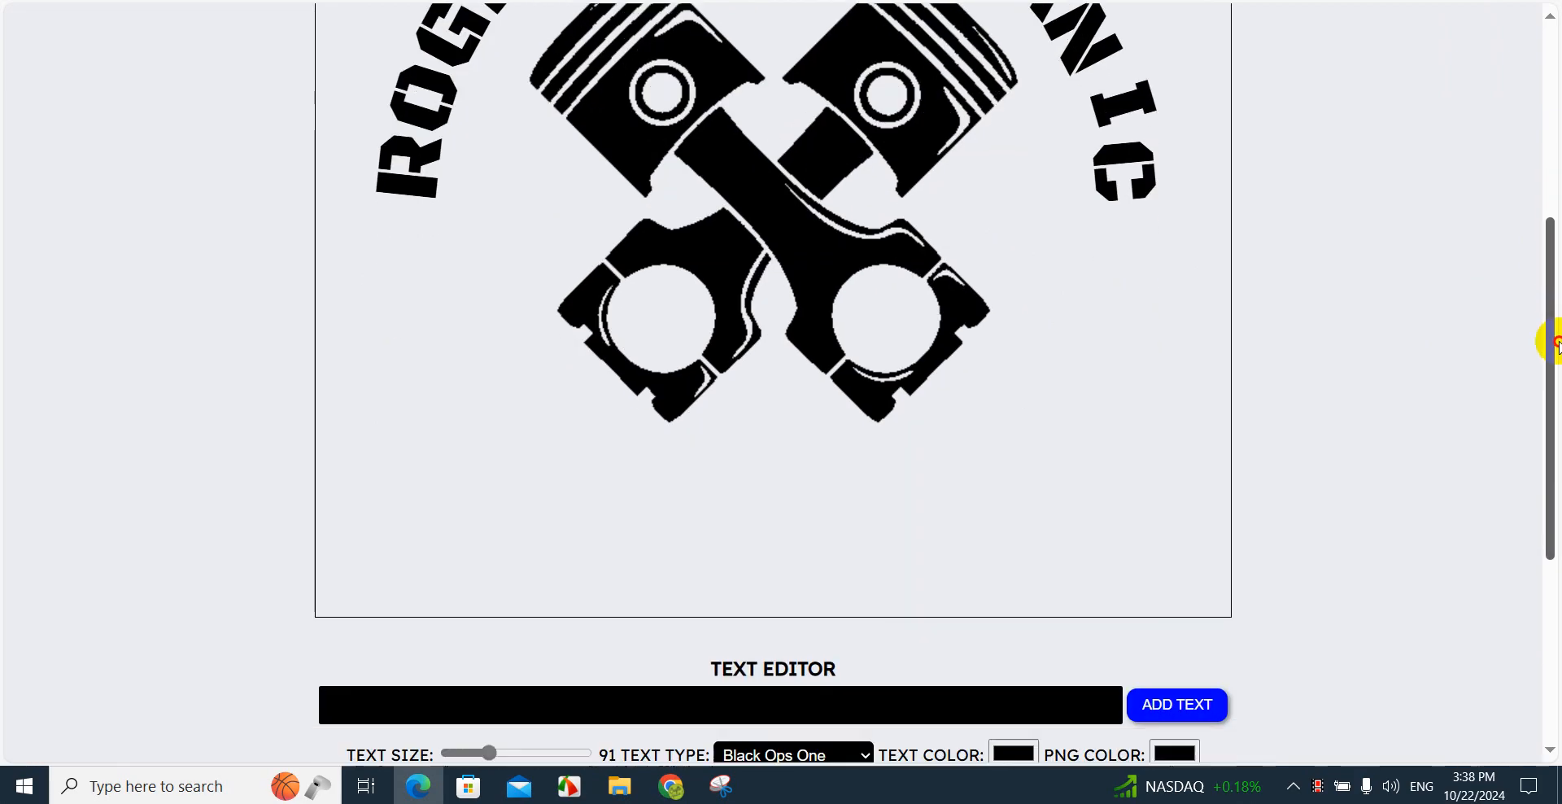
left_click(888, 495)
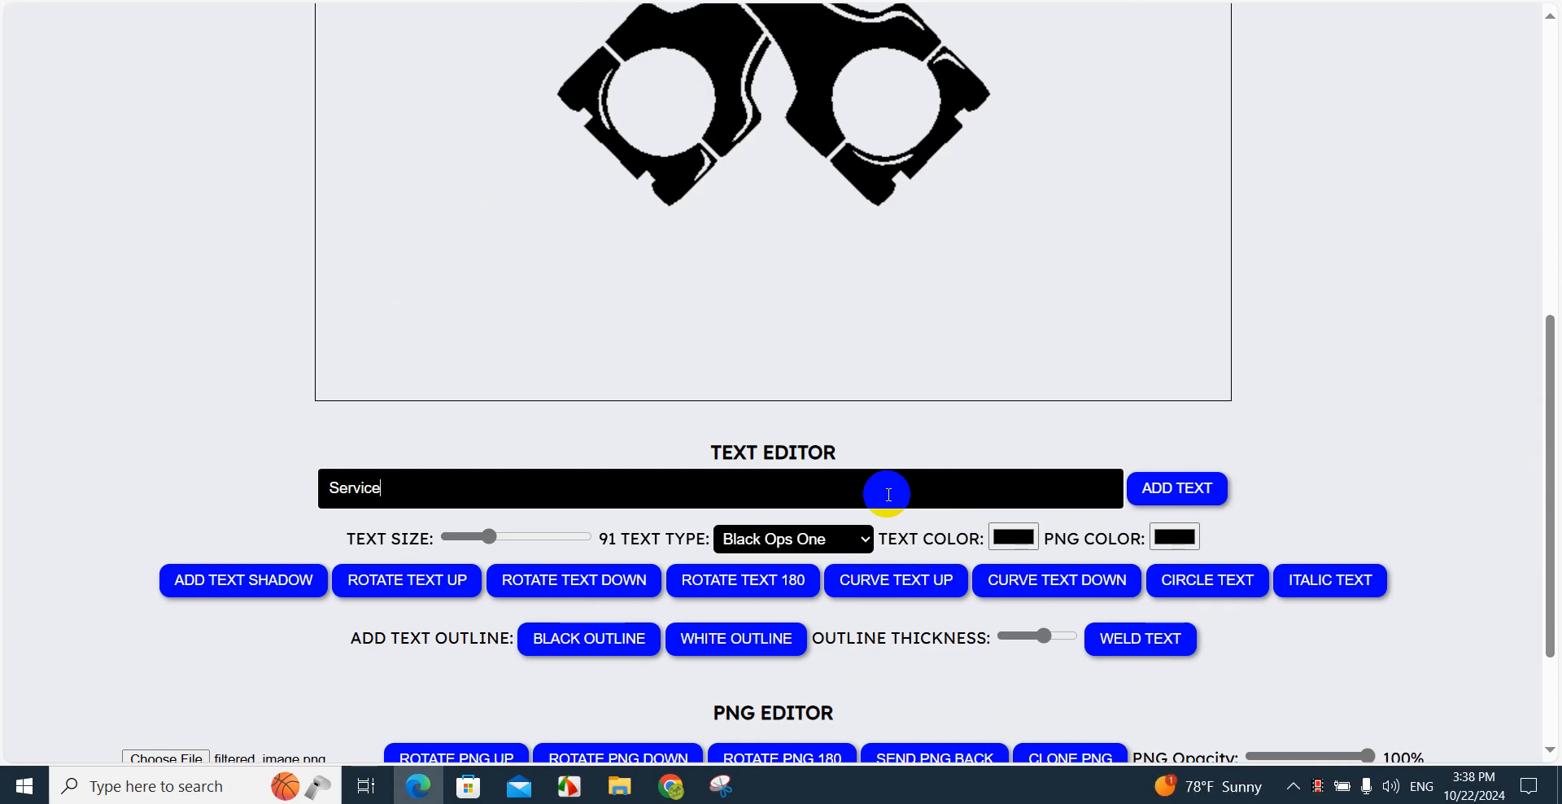
left_click(1207, 488)
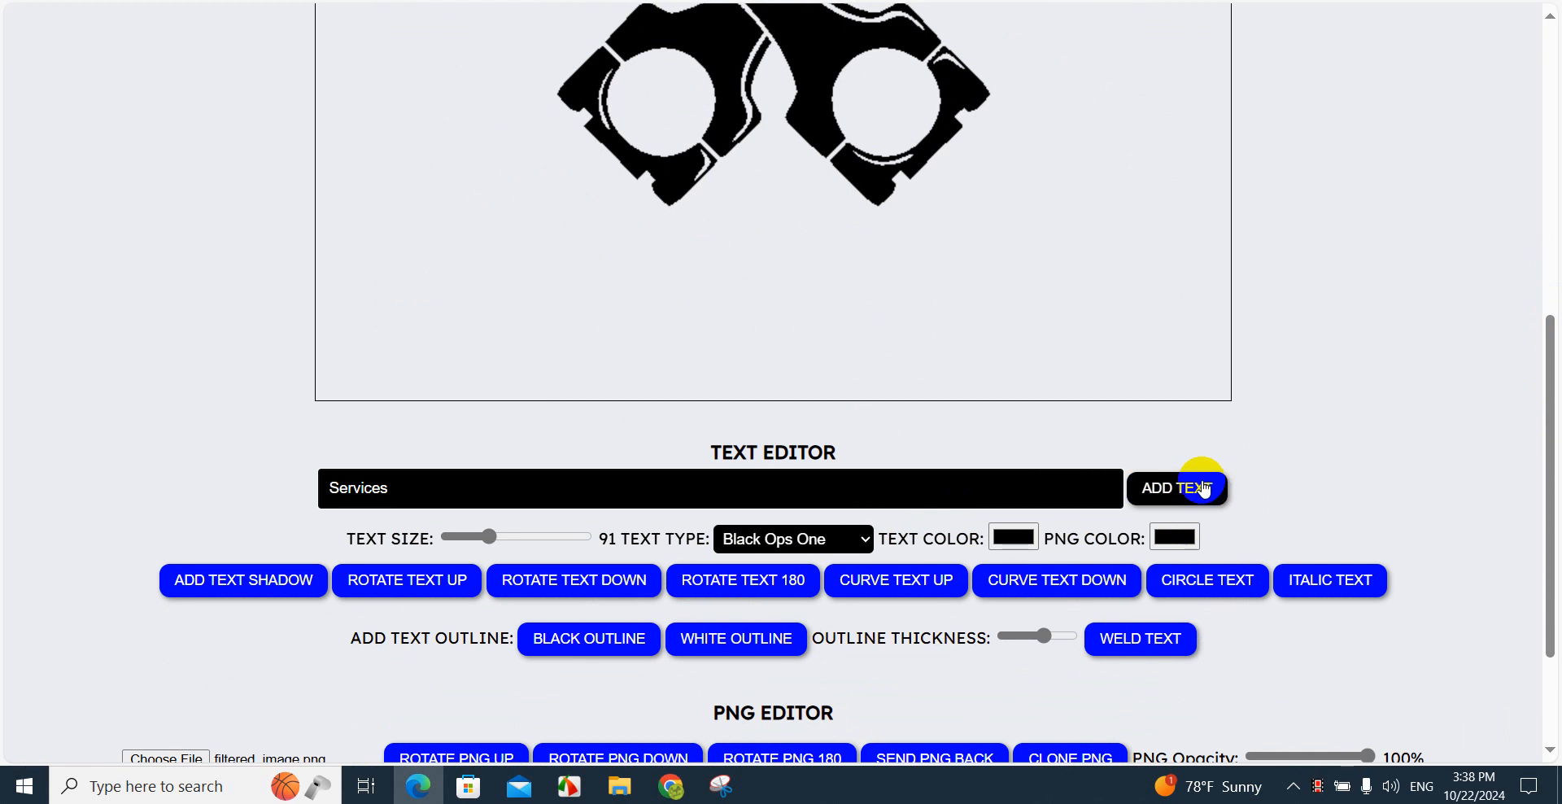
left_click(852, 538)
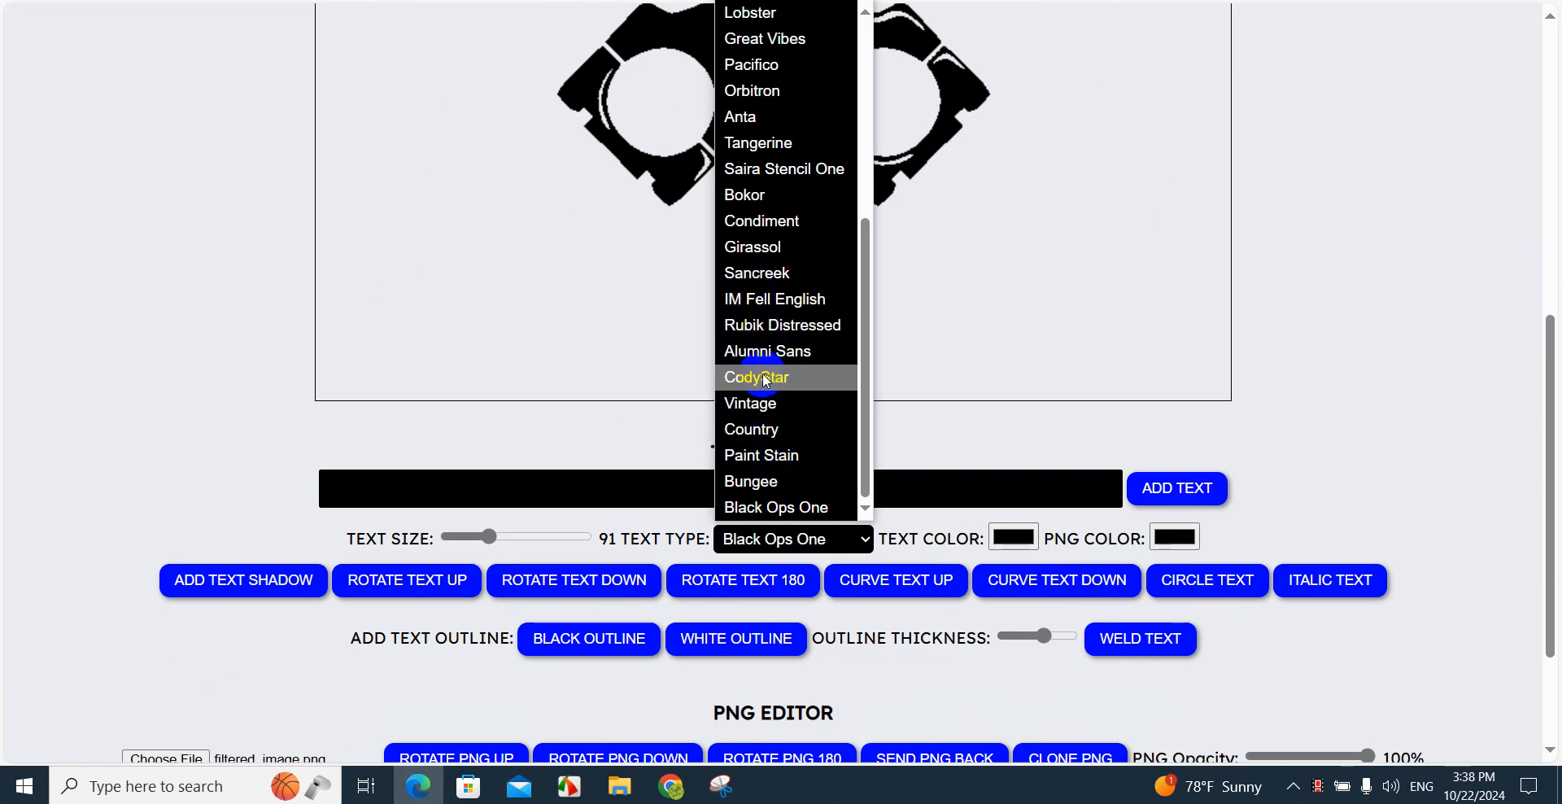
scroll(763, 373, "up", 5)
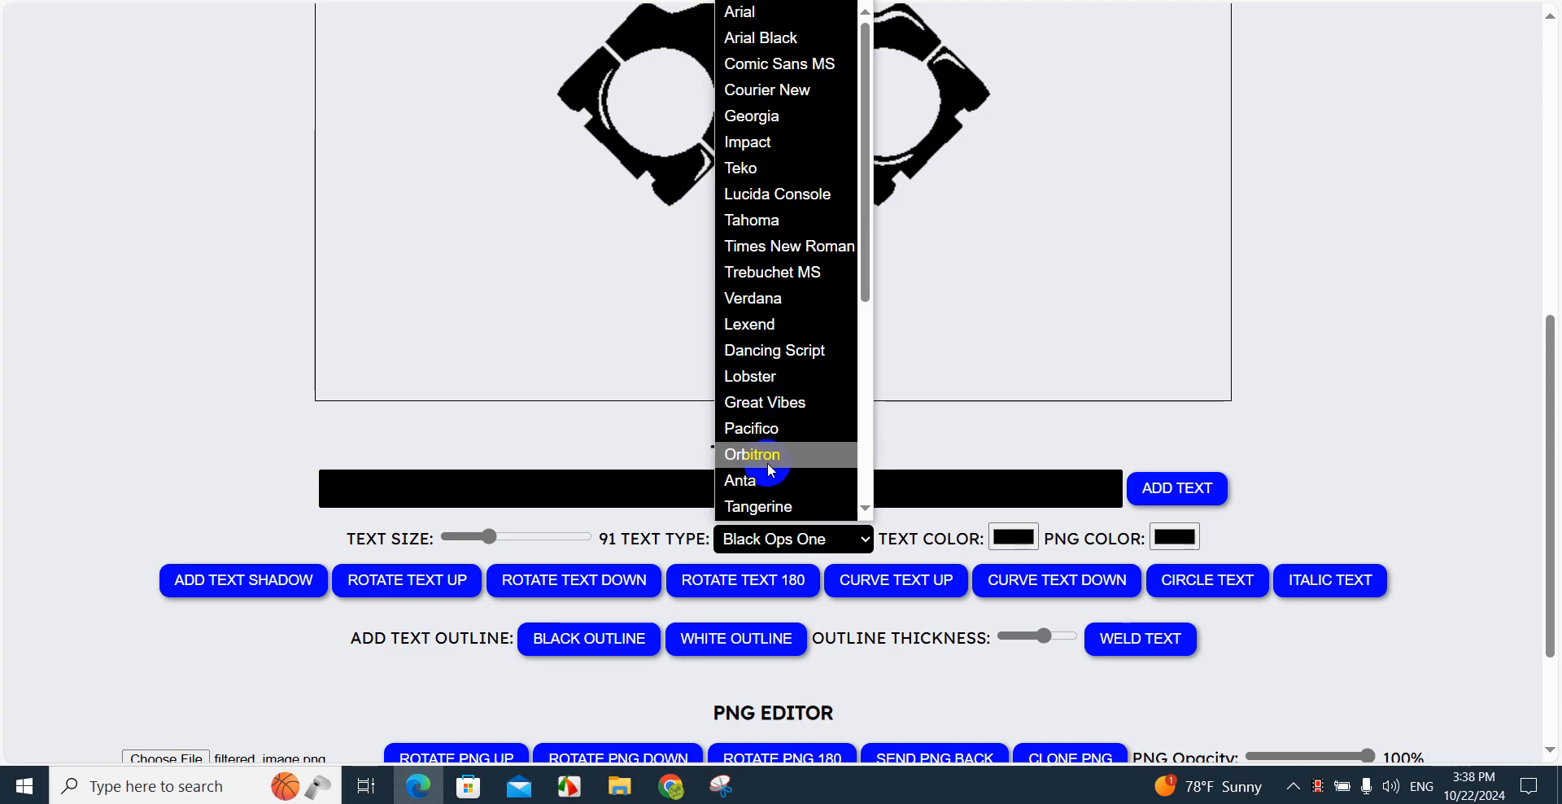
left_click(760, 429)
scroll(749, 431, "up", 7)
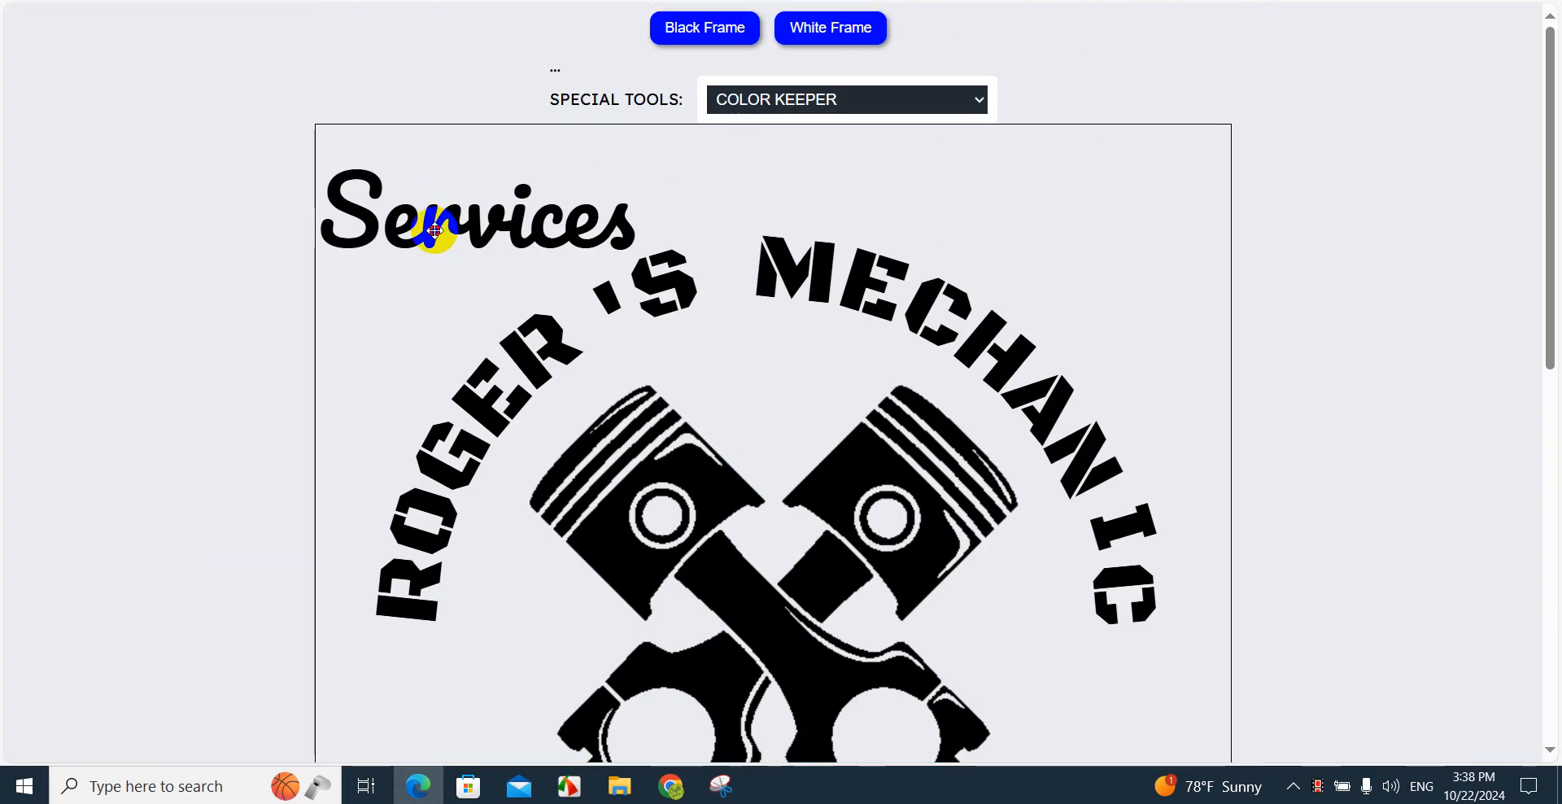
- Place the Services text centered below the pistons and shift the piston image slightly left to center it
left_click_drag(435, 230, 540, 749)
scroll(513, 497, "down", 10)
scroll(523, 494, "up", 7)
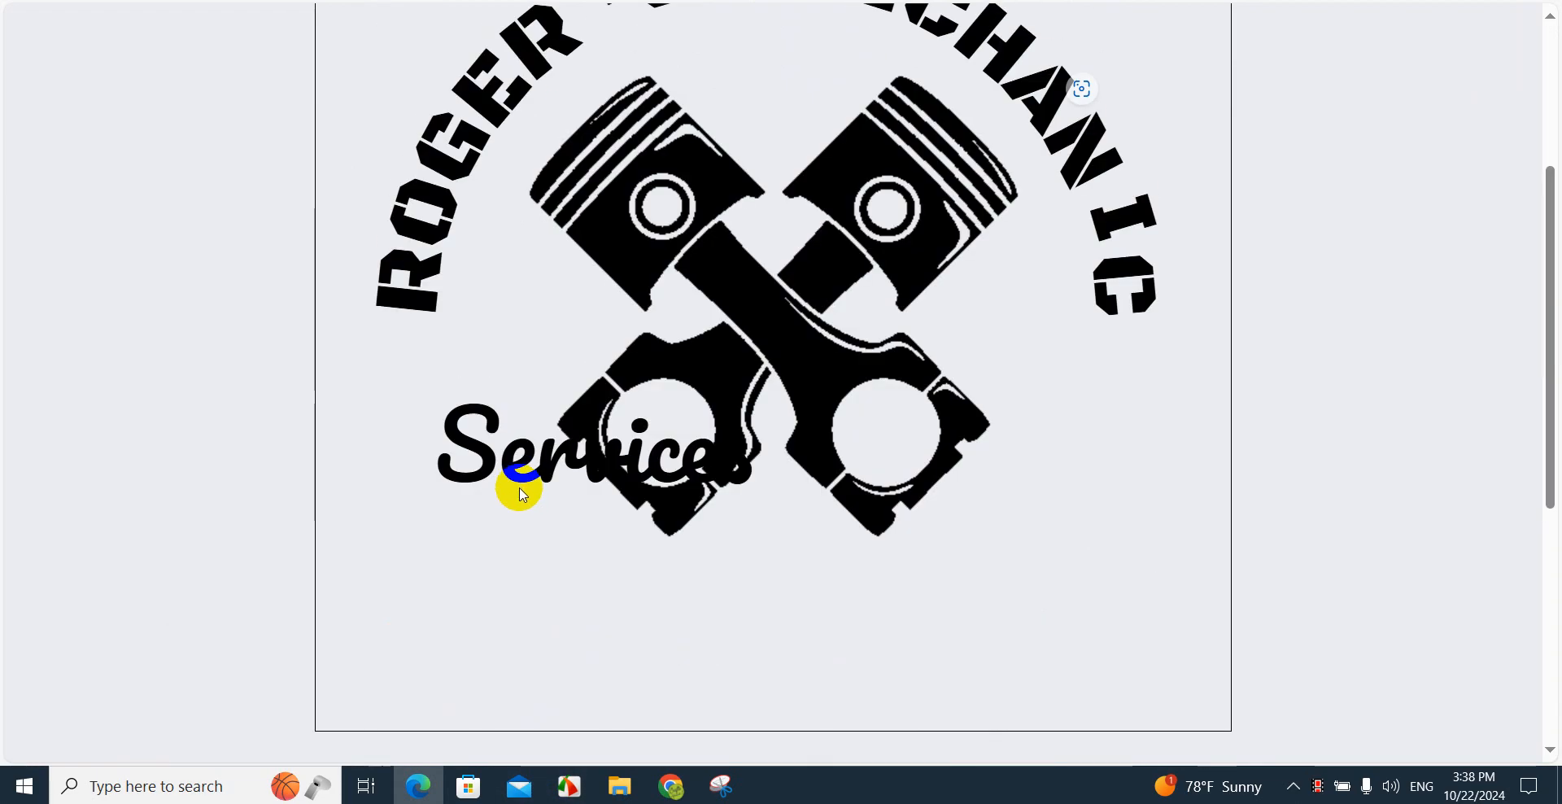
left_click_drag(522, 494, 501, 463)
left_click_drag(455, 475, 636, 689)
left_click_drag(827, 306, 779, 378)
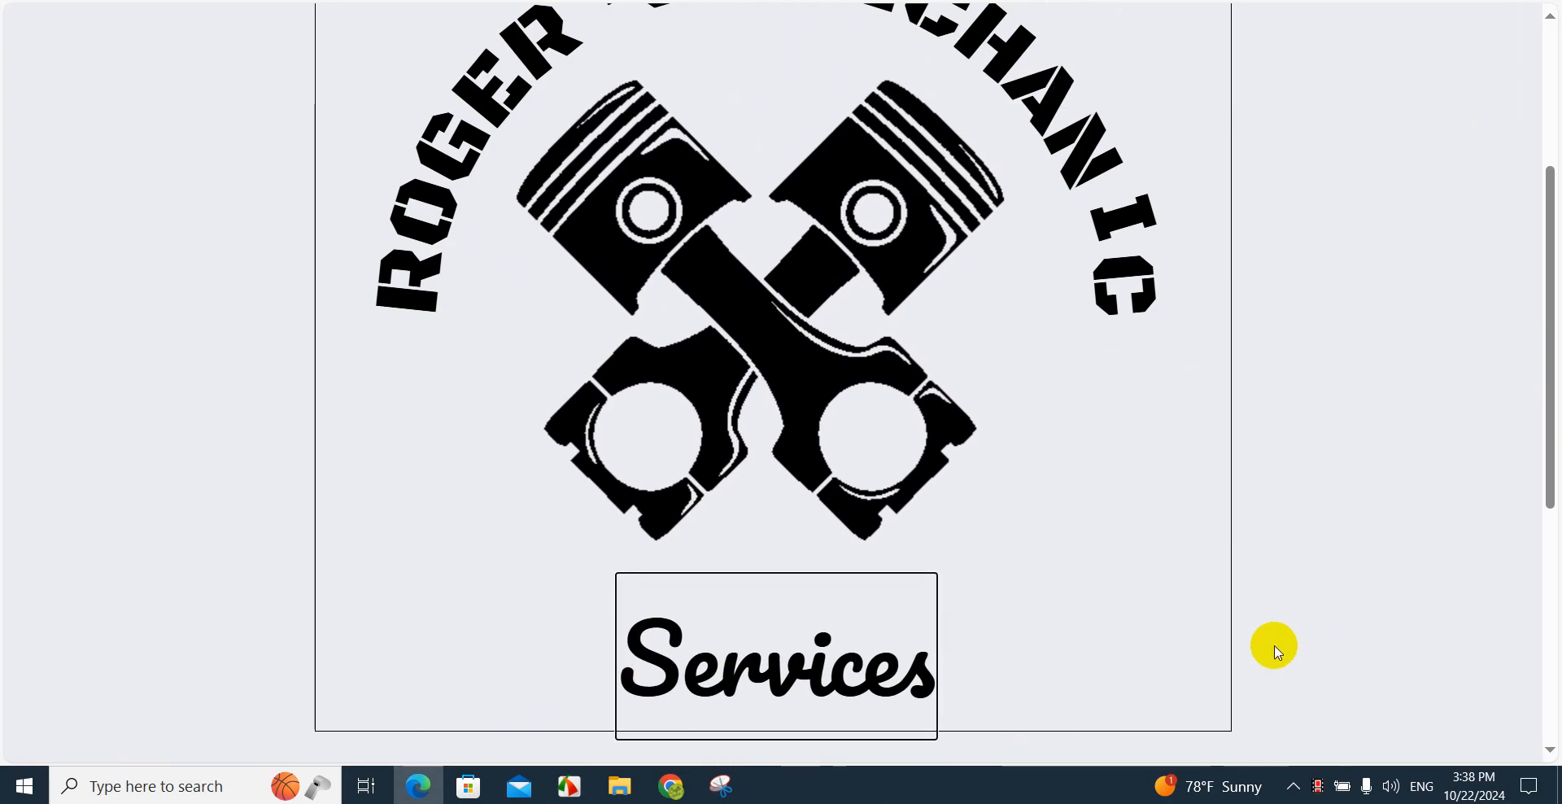
- Enlarge the Services text to size 130 and recenter it close beneath the pistons
scroll(895, 691, "down", 5)
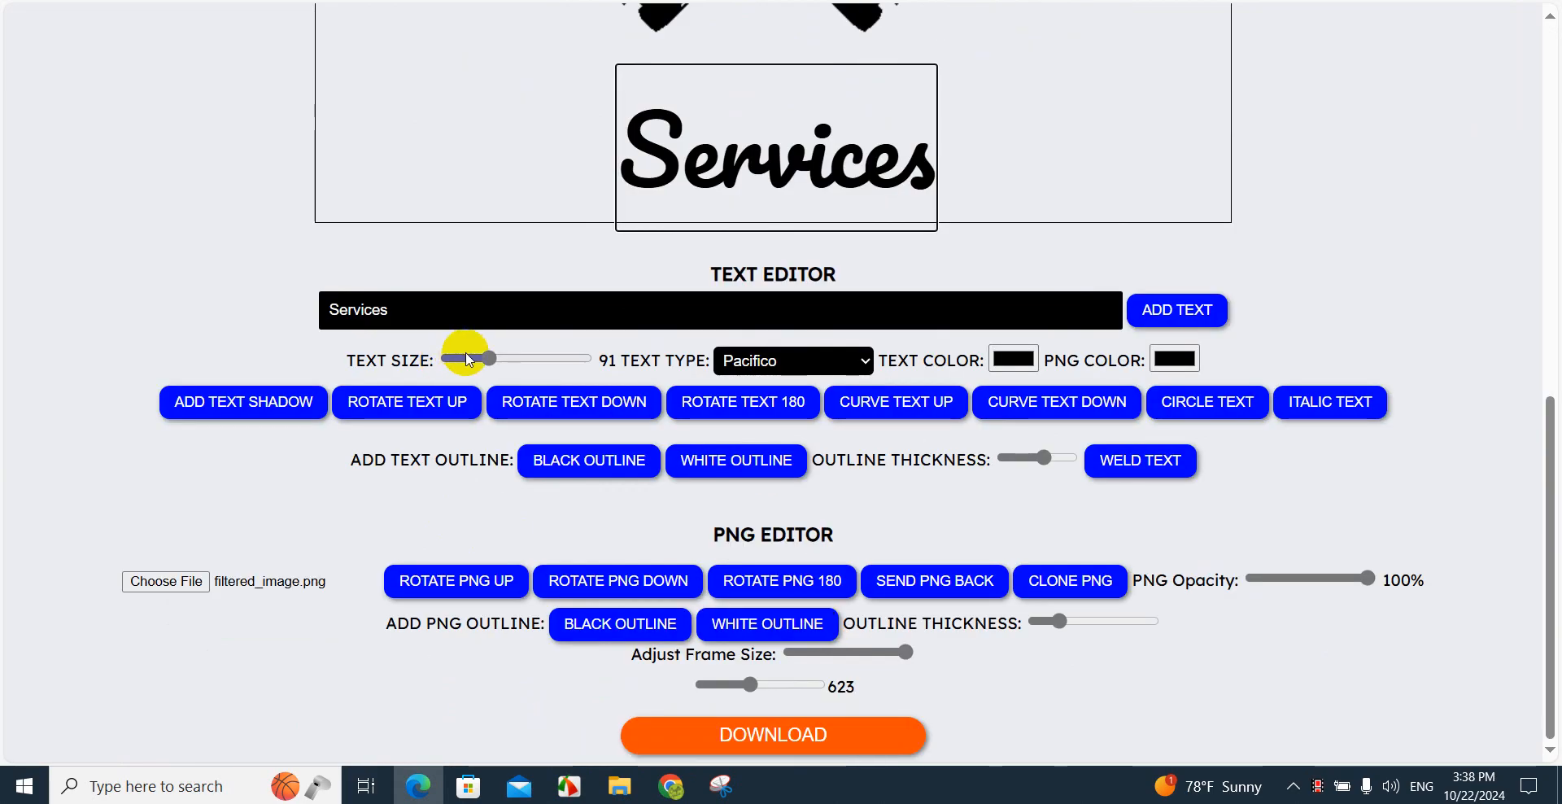
left_click_drag(491, 359, 503, 359)
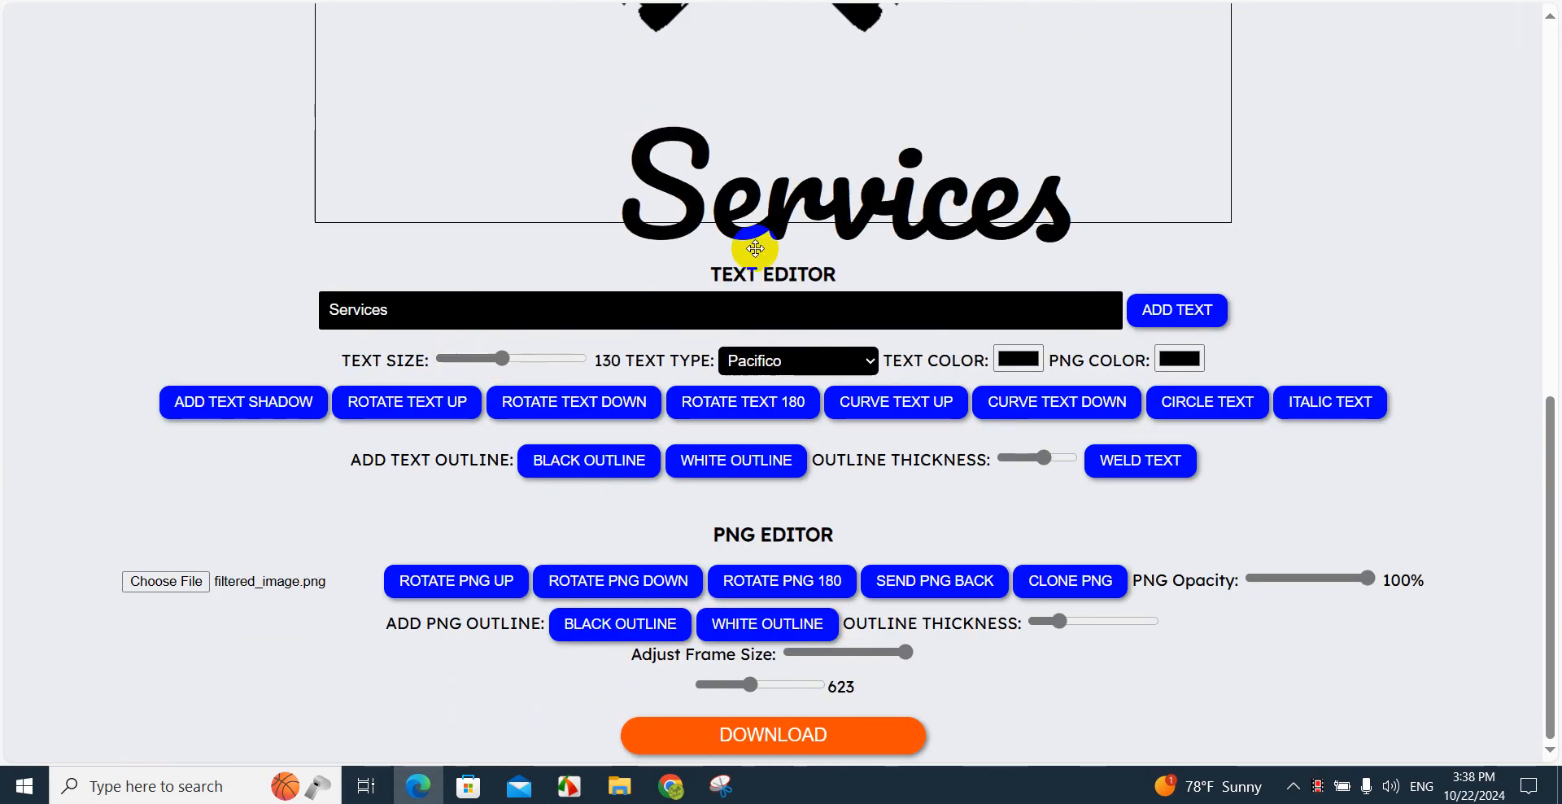
left_click_drag(756, 213, 682, 134)
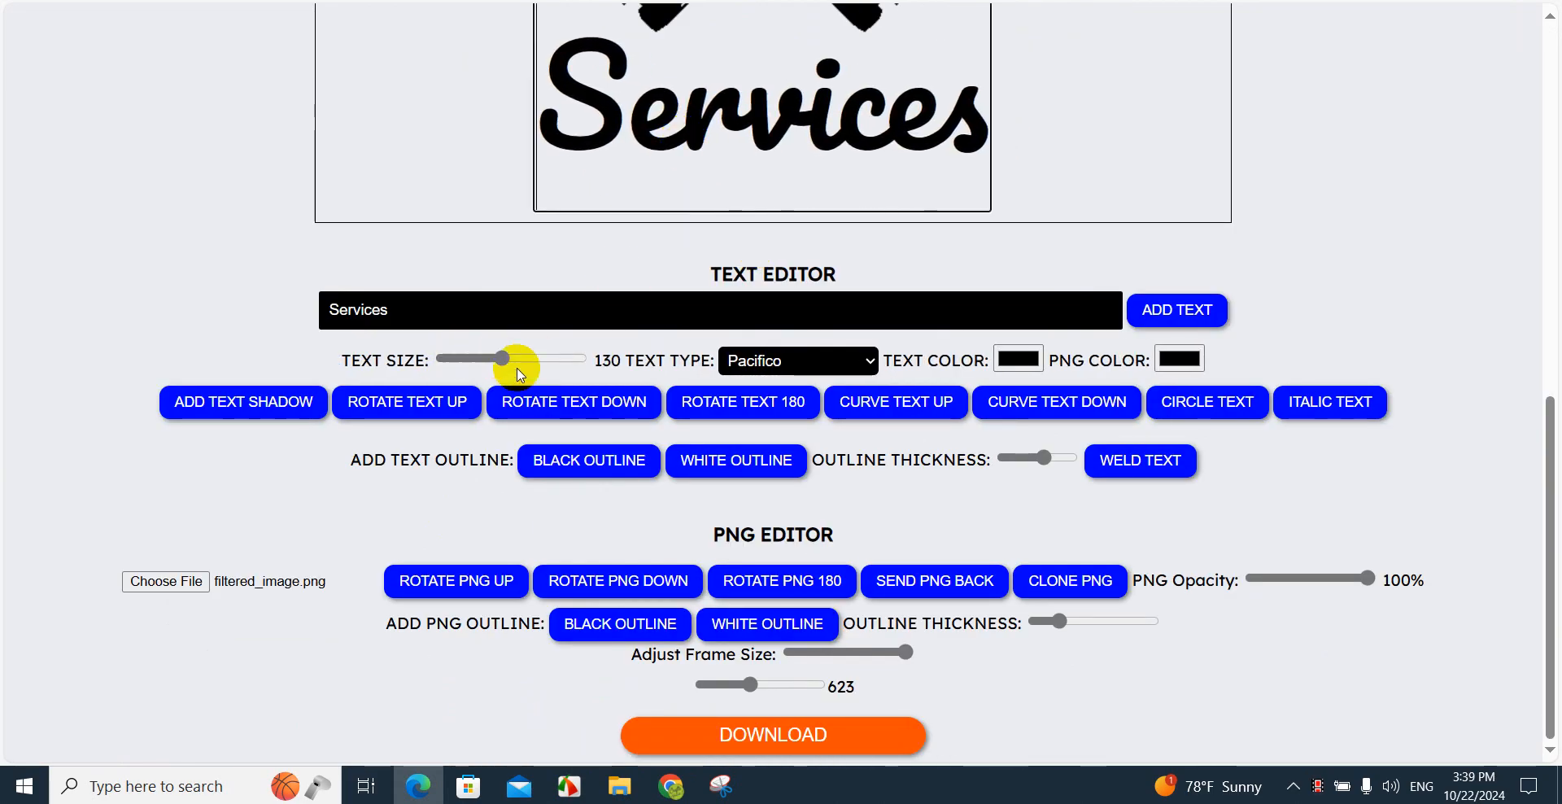
- Tilt the Services text slightly counterclockwise so that its right end rises
left_click(532, 419)
left_click(534, 421)
left_click(536, 415)
left_click(535, 415)
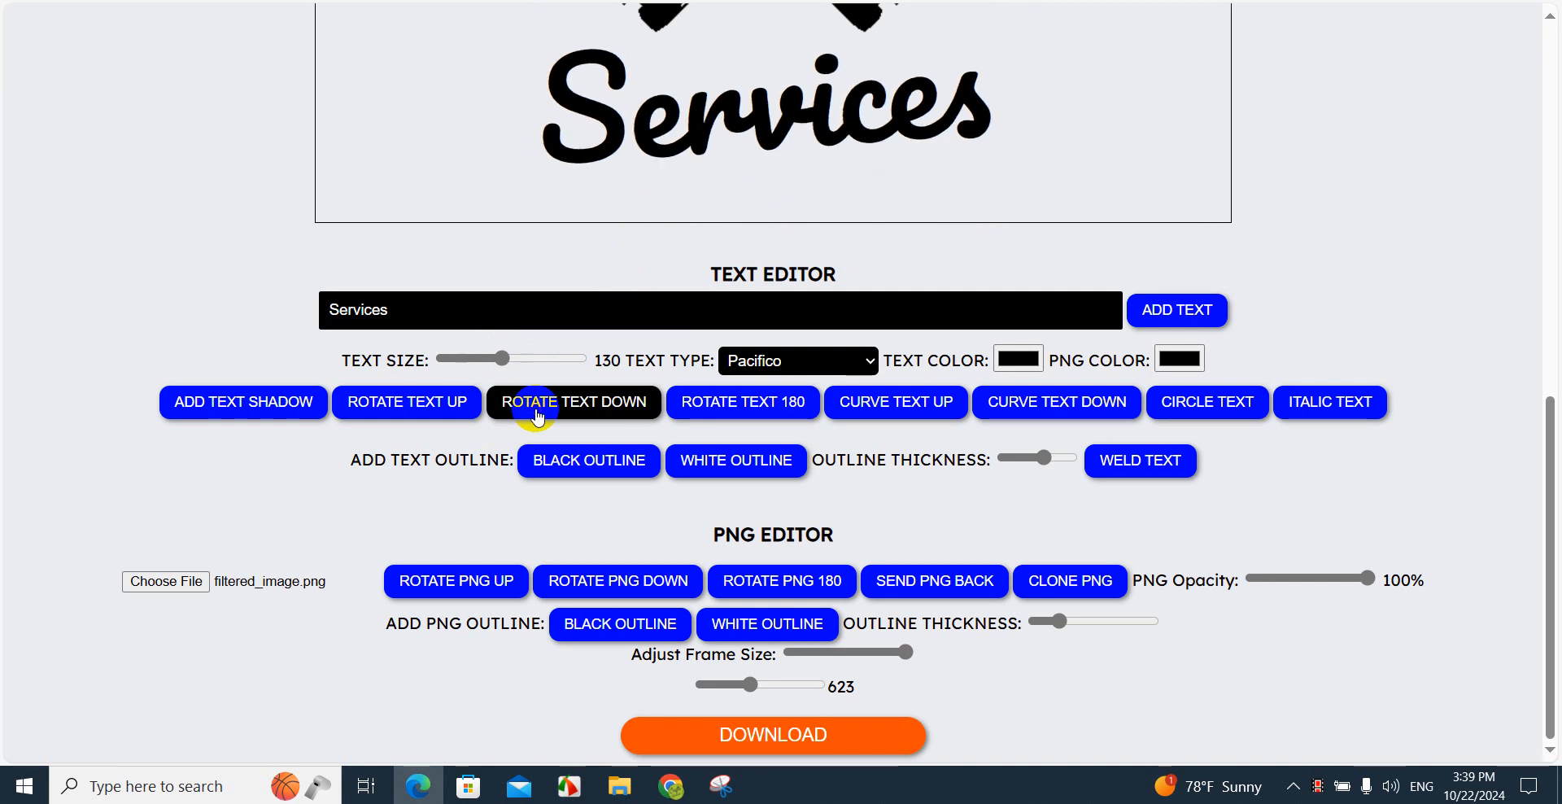
- Set the Services text size to 152, recenter it beneath the pistons and deselect it
left_click_drag(504, 359, 512, 359)
left_click_drag(1552, 399, 1548, 151)
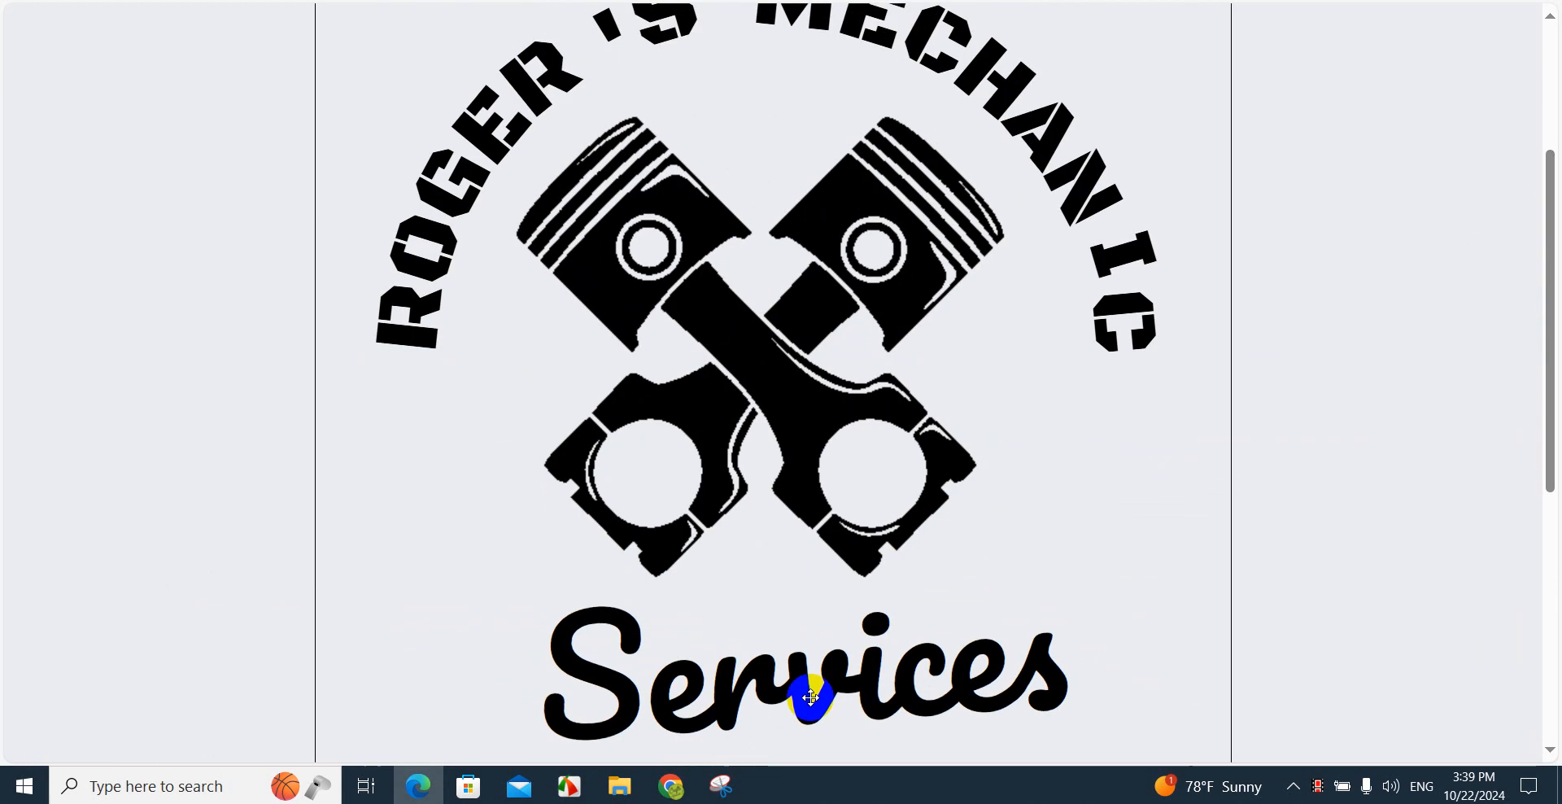
left_click_drag(824, 693, 789, 672)
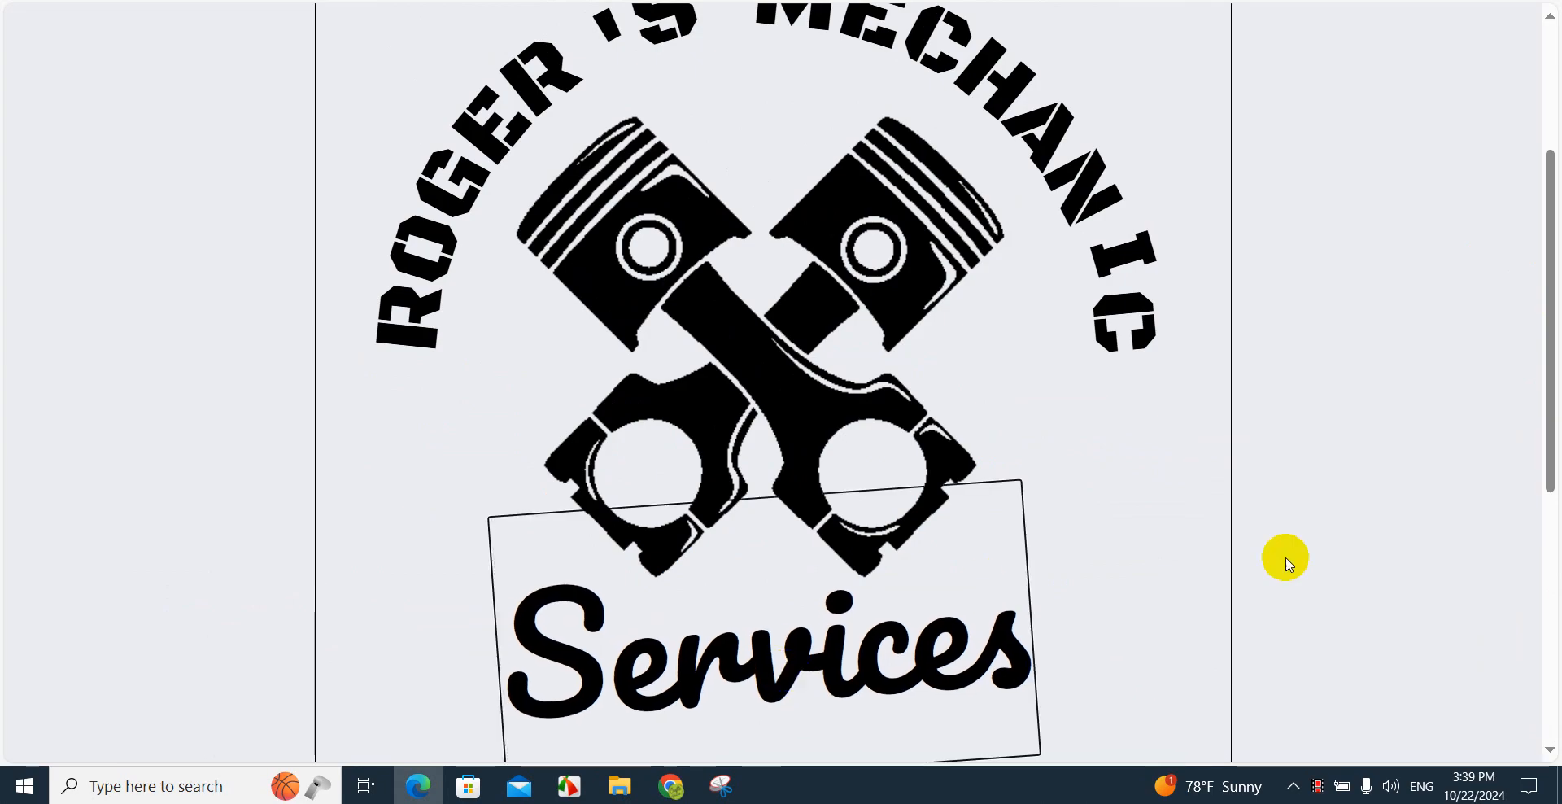
left_click(1363, 558)
scroll(1363, 558, "down", 7)
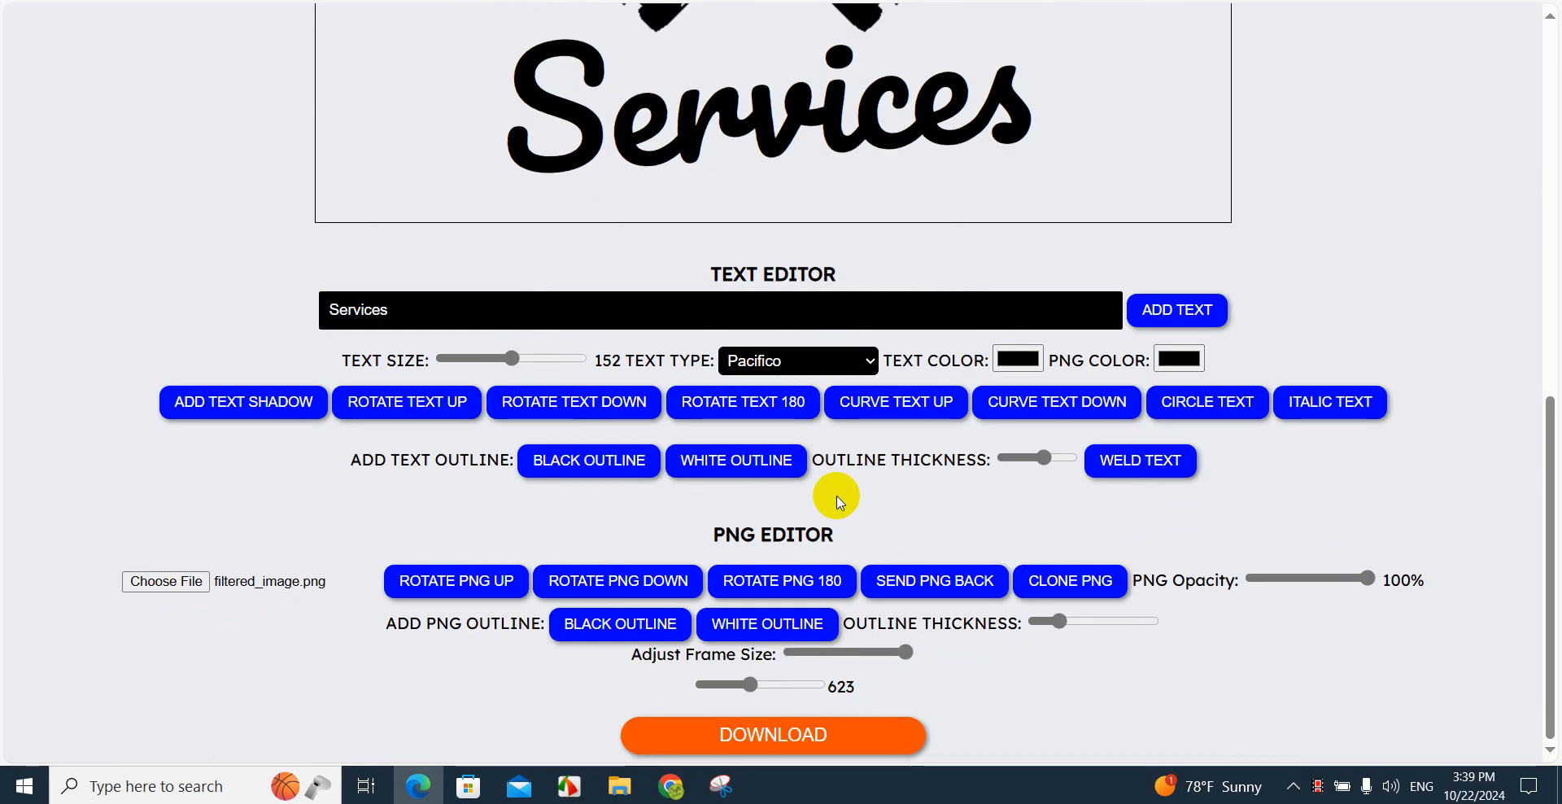
- Download the finished logo as a PNG and reload the page to clear the design frame
left_click(710, 752)
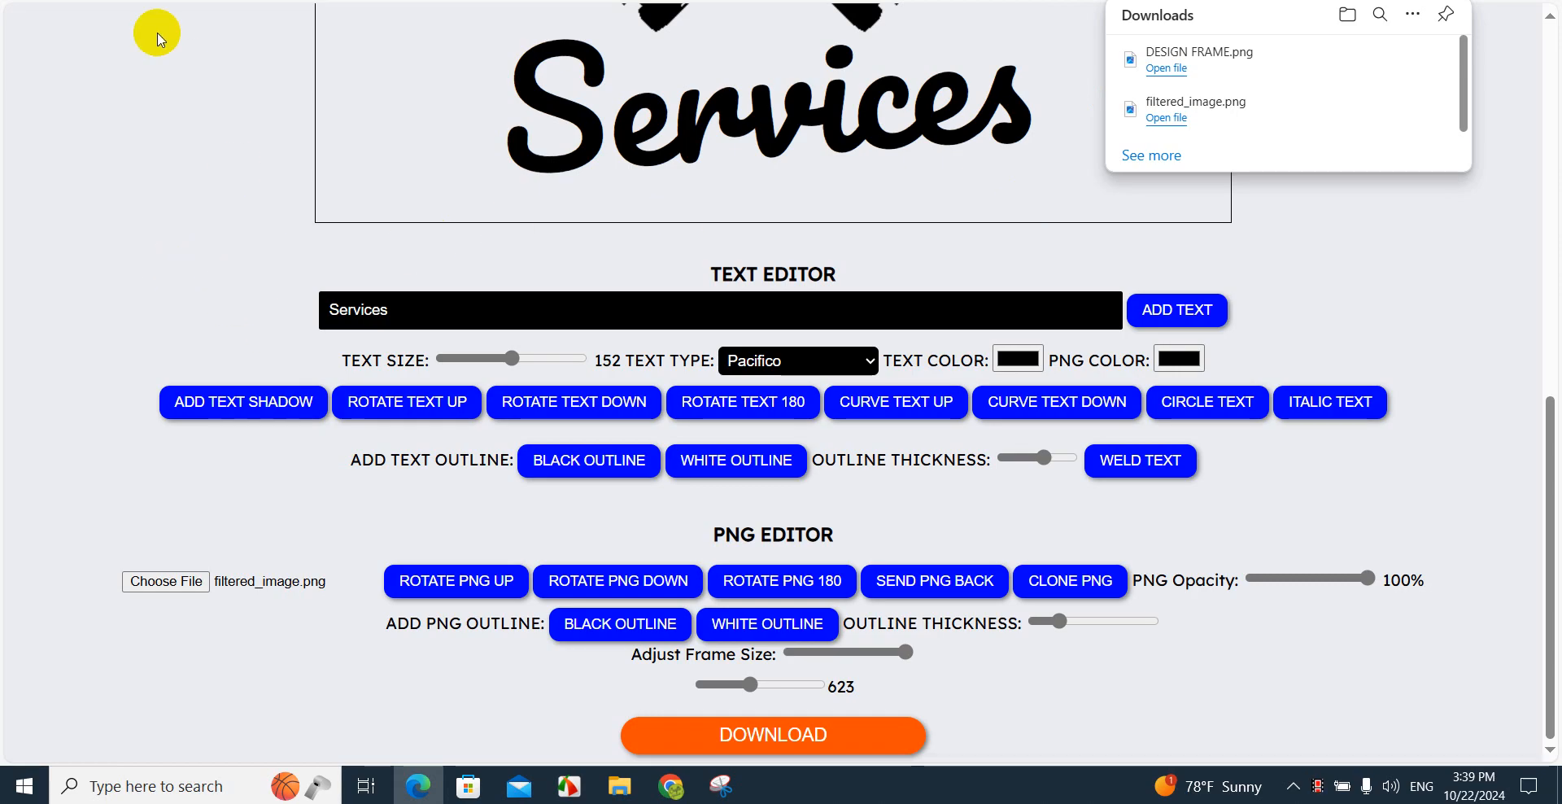
key("ctrl+r")
scroll(150, 213, "up", 10)
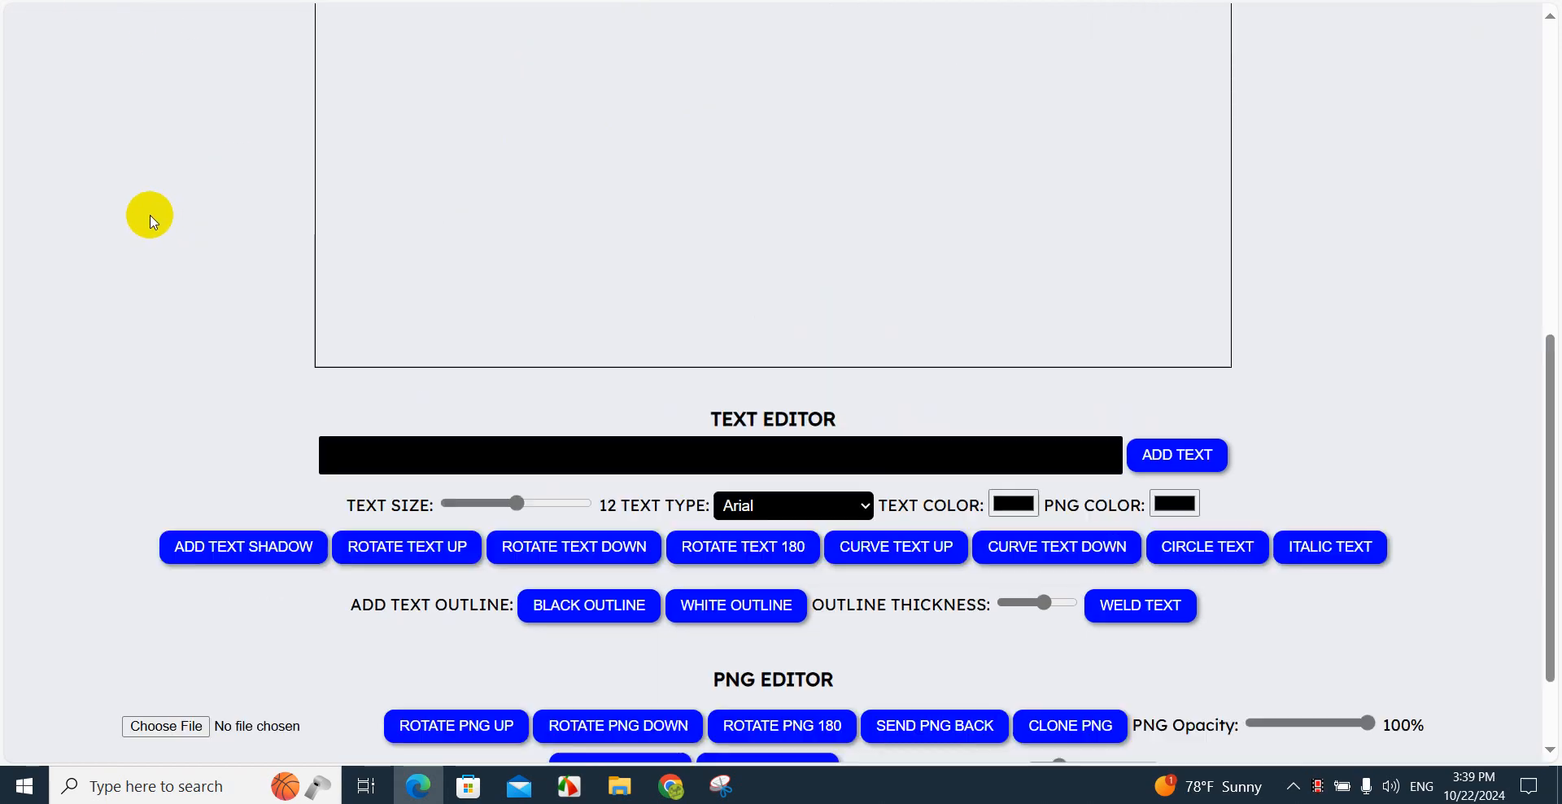
- Open the Shape Trim Tool and upload GOLD.png as the image and DESIGN FRAME.png as the shape
left_click(811, 100)
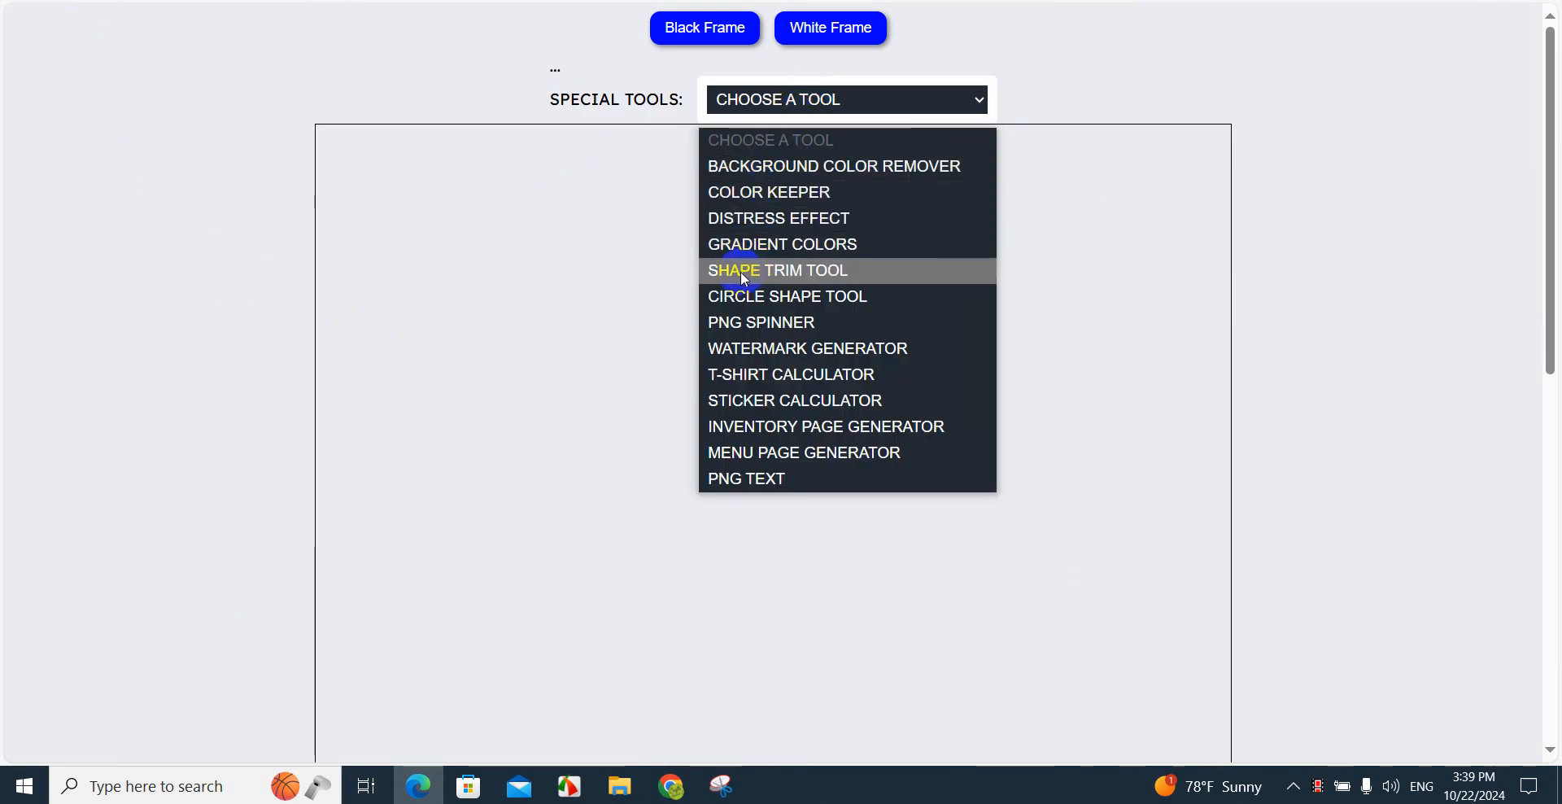
left_click(778, 270)
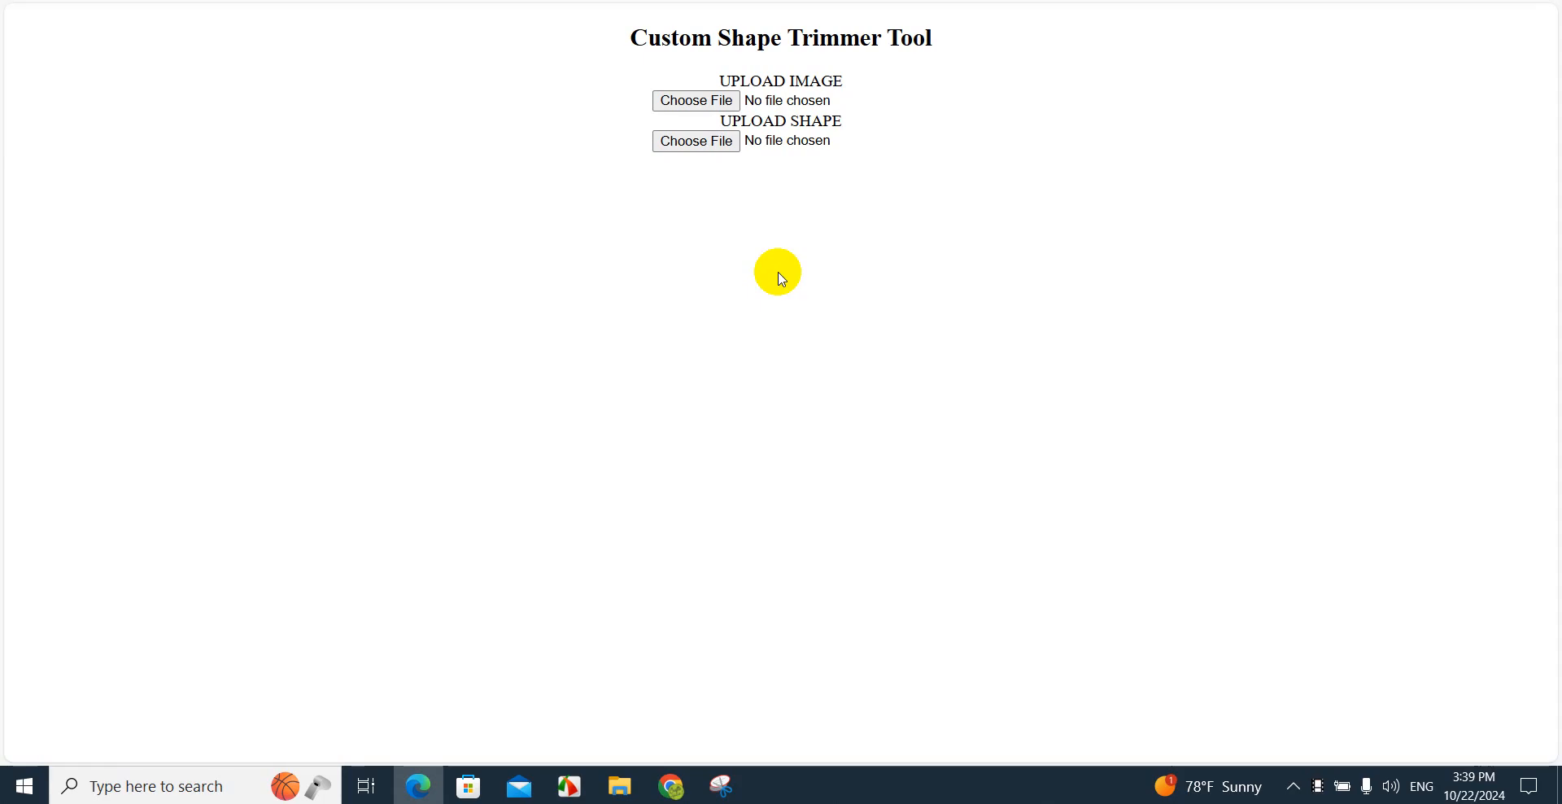
left_click(701, 102)
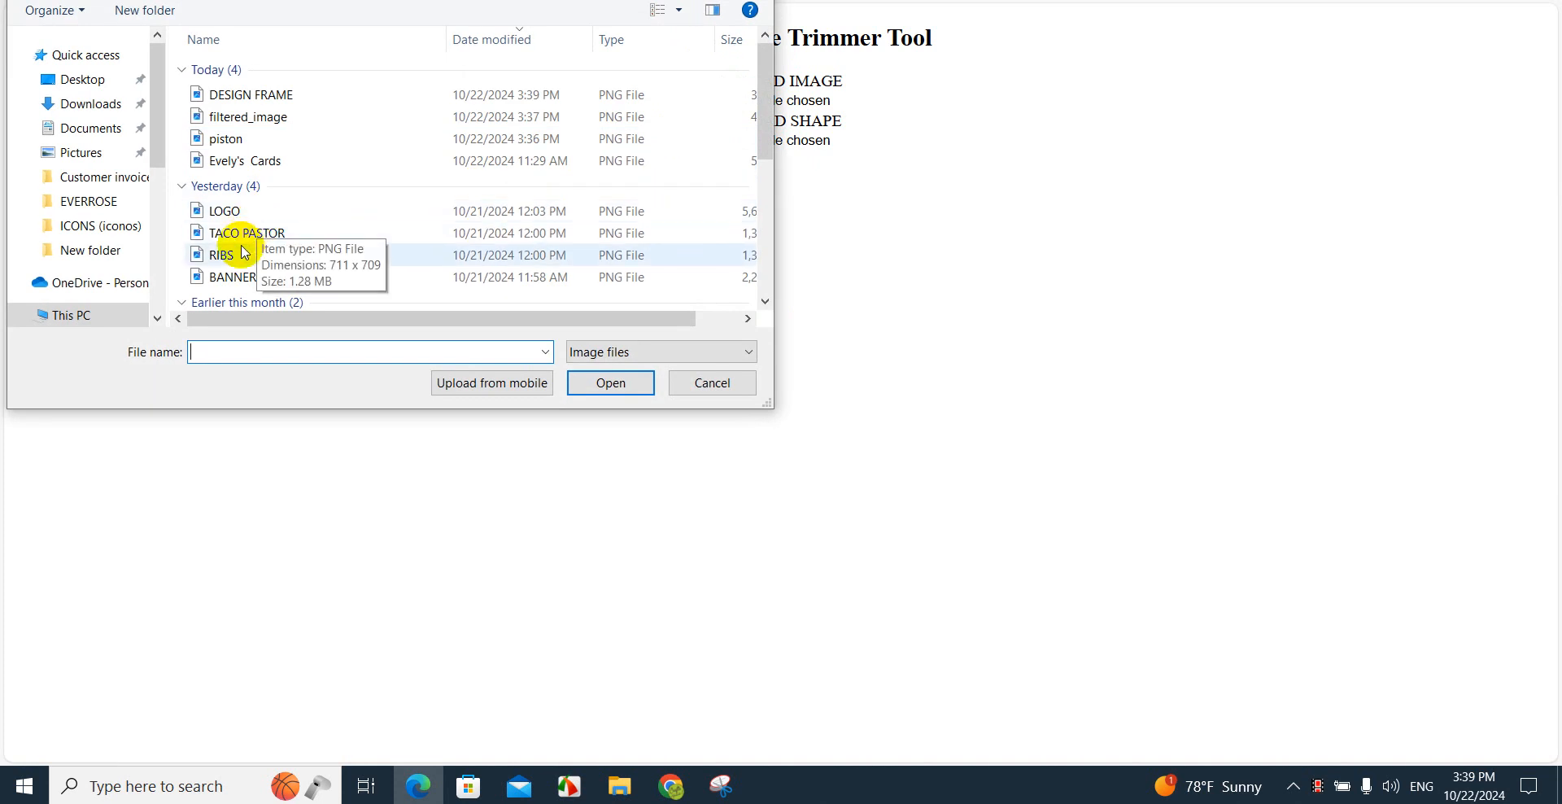
scroll(245, 218, "down", 3)
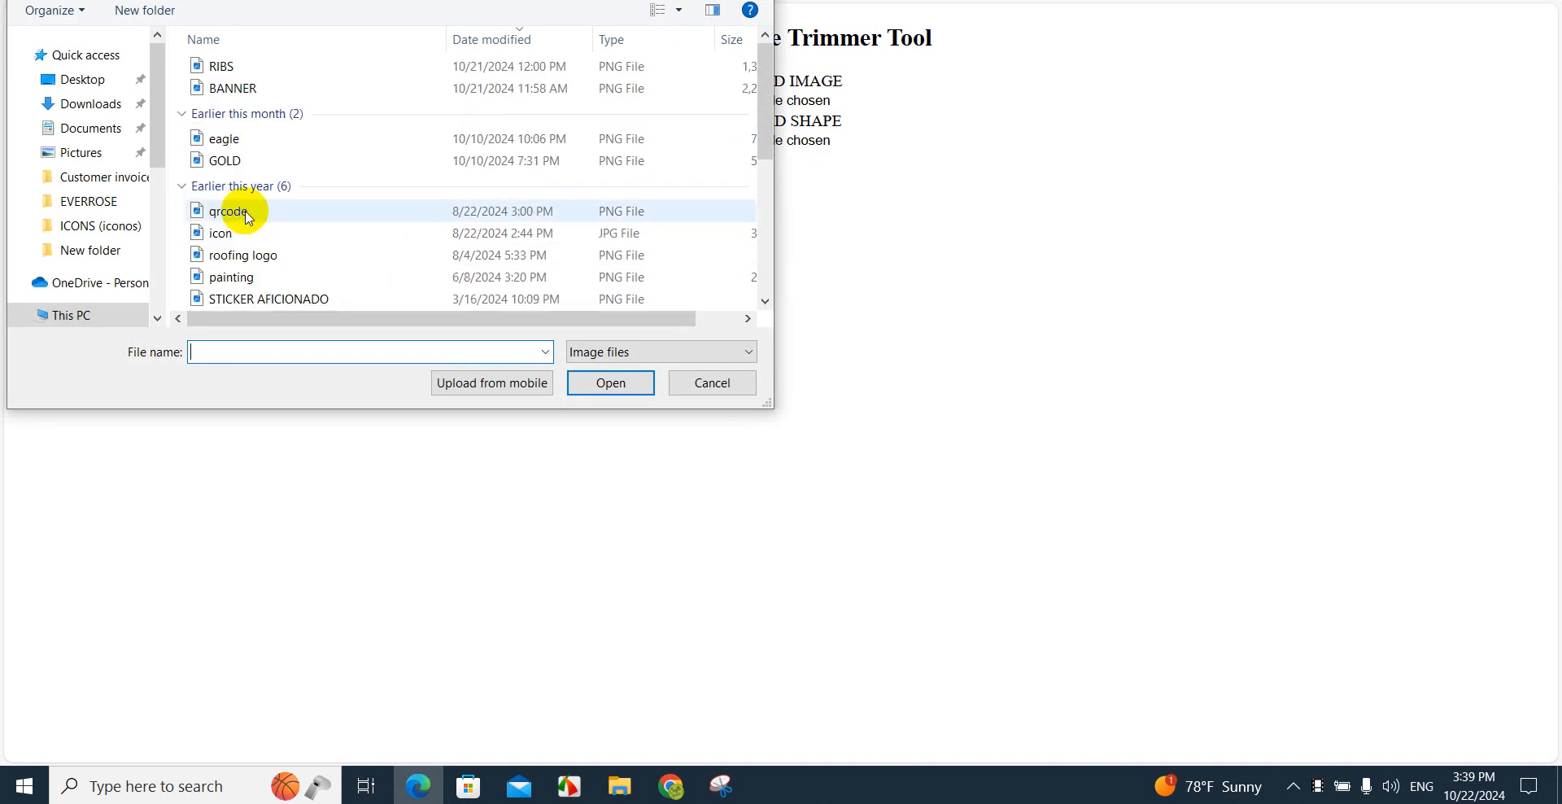
double_click(251, 165)
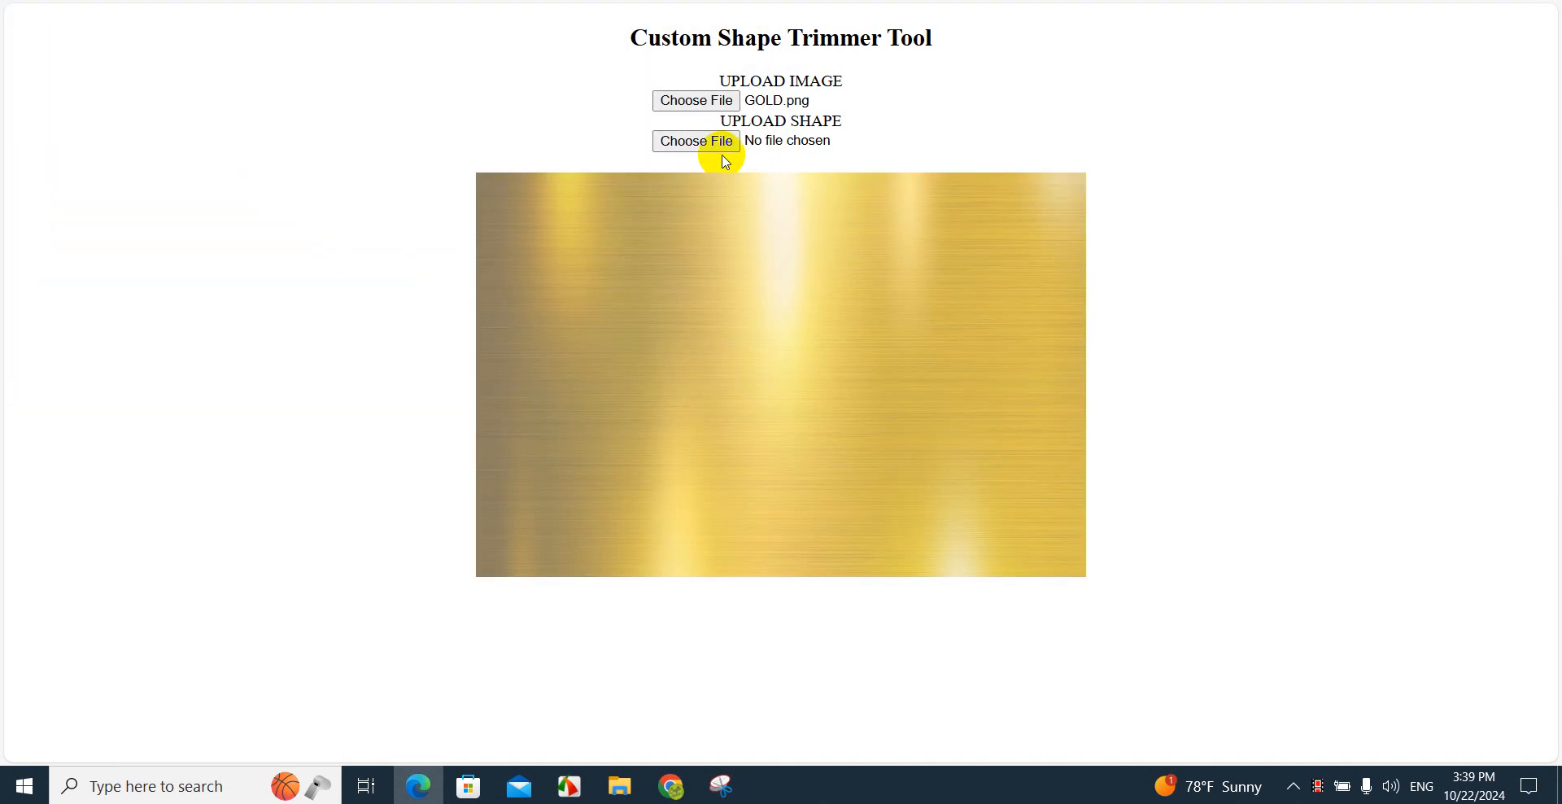
left_click(717, 151)
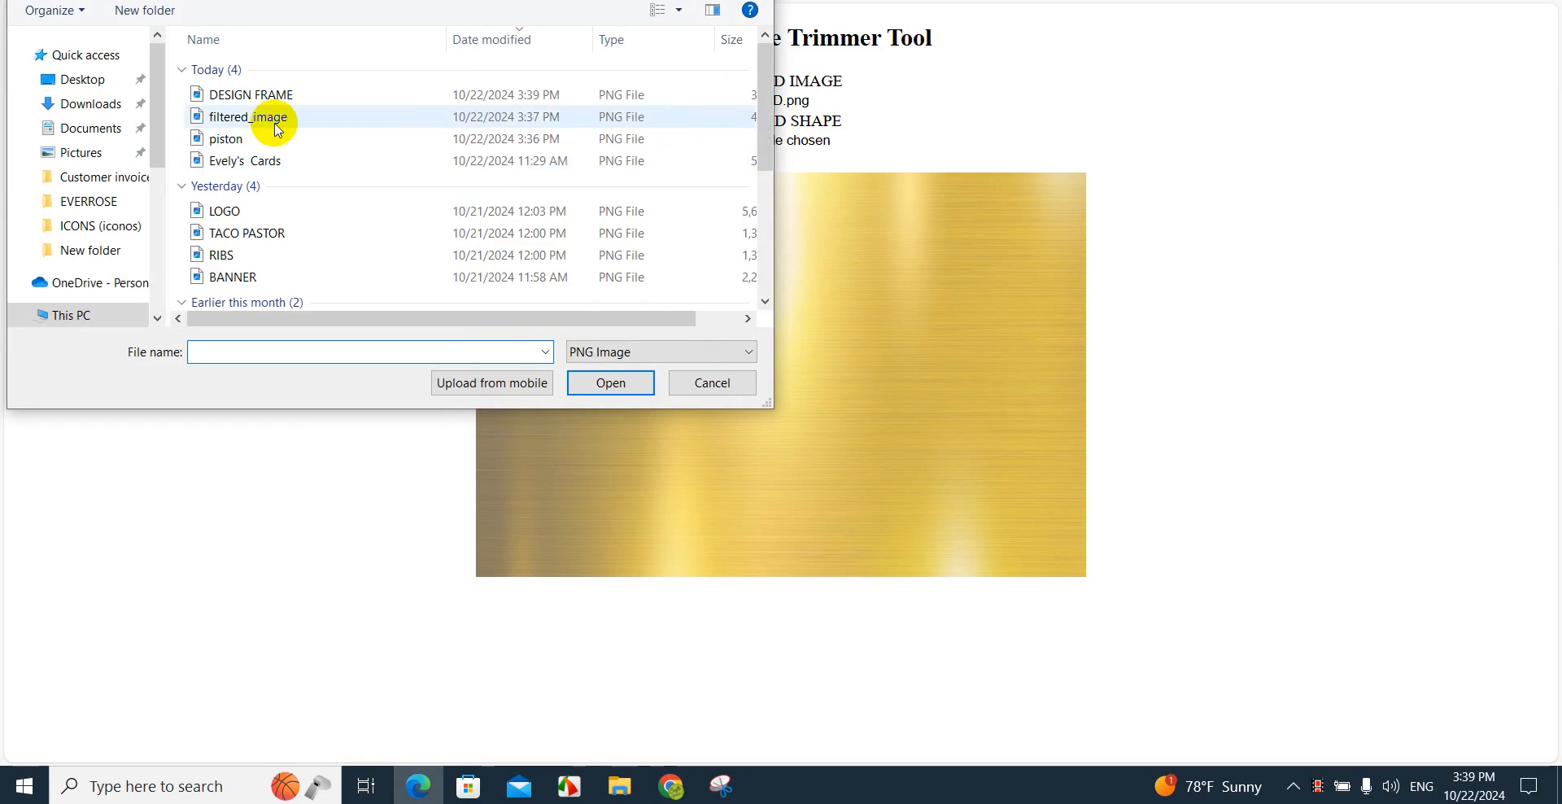
double_click(254, 101)
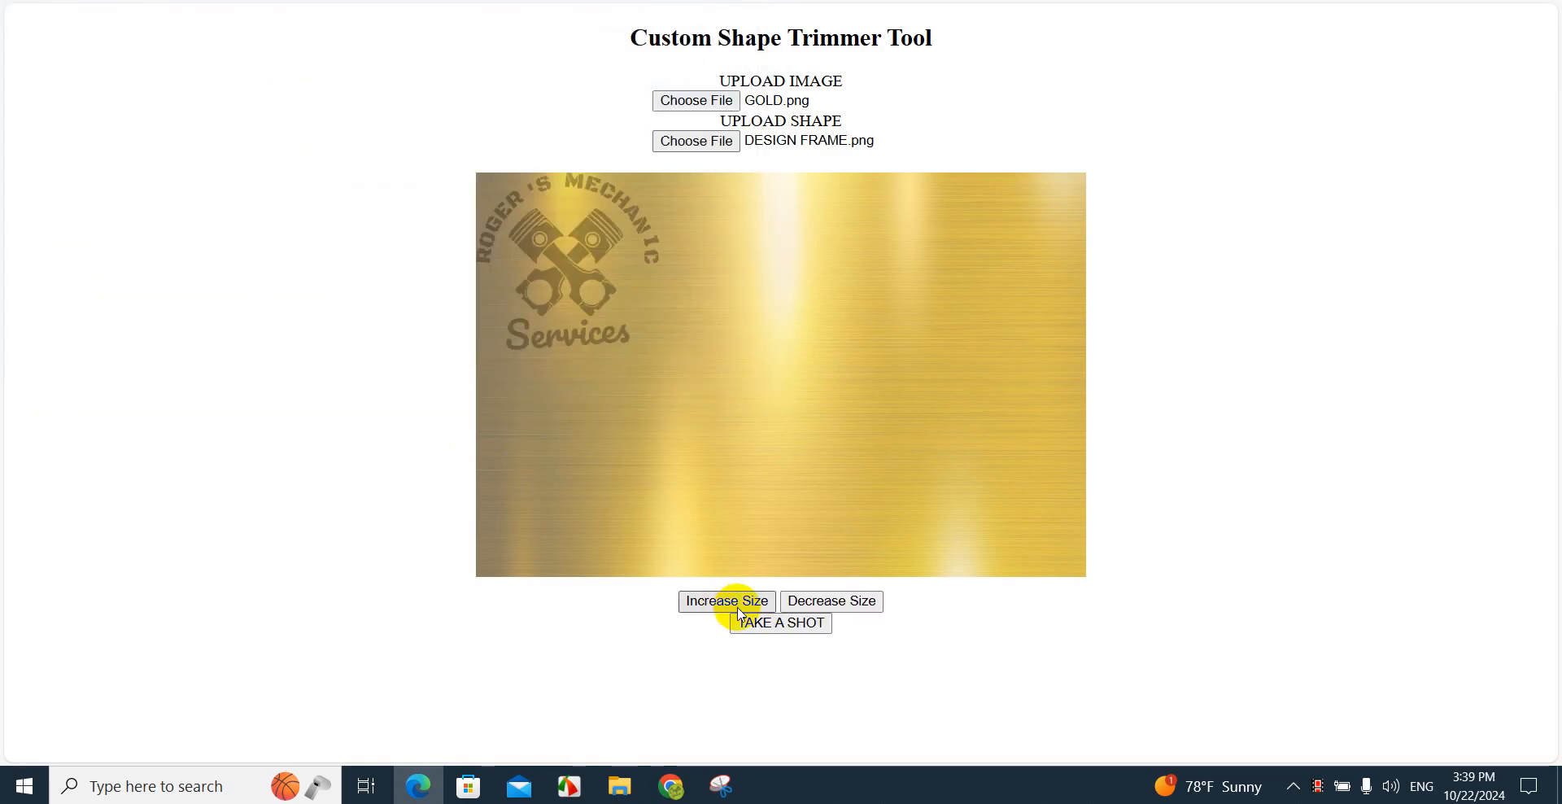
- Enlarge the logo shape to nearly the gold image's full height, center it over the image and capture the trimmed shot
left_click(741, 602)
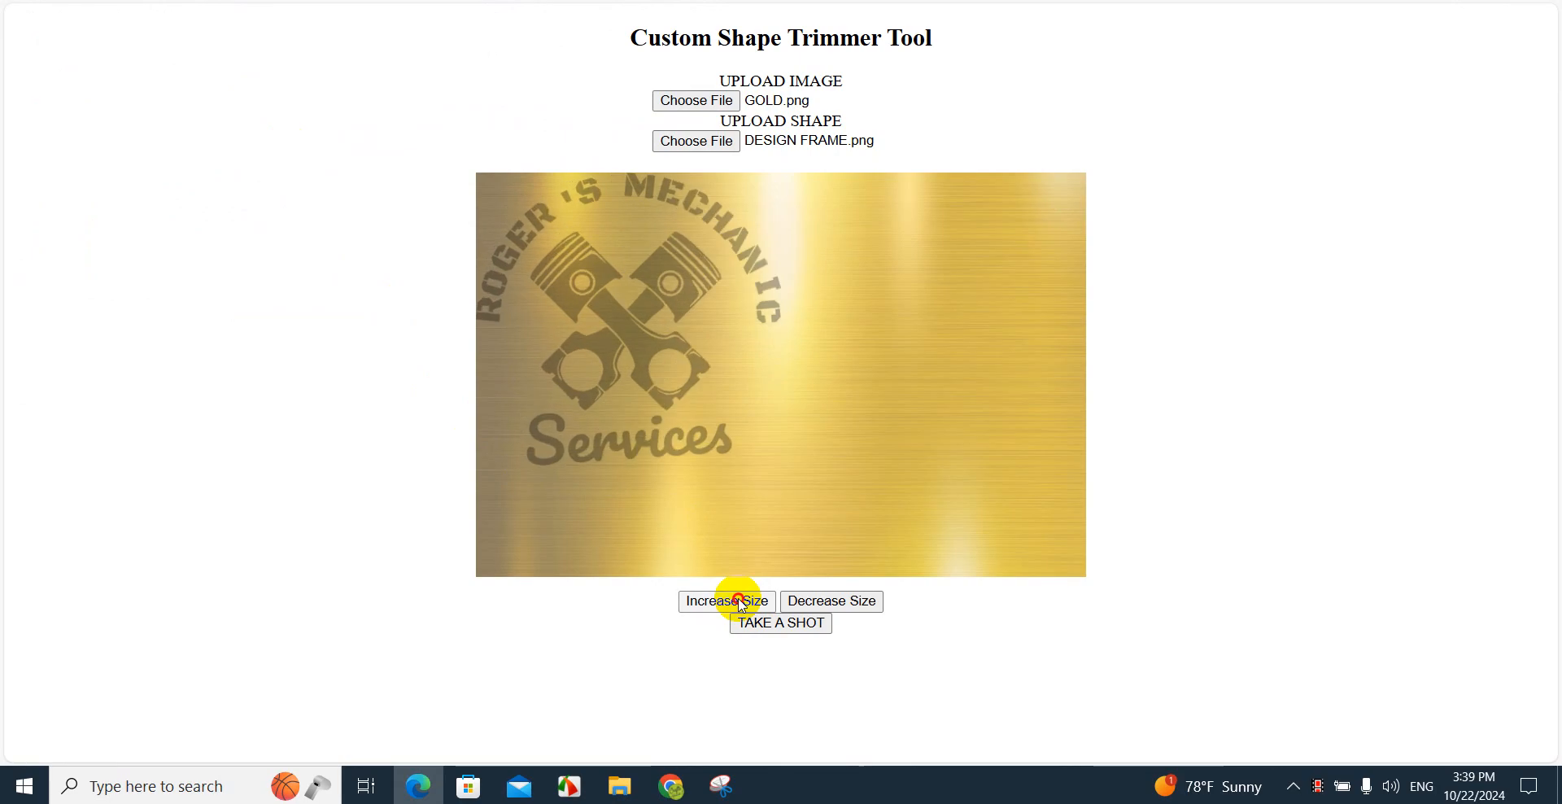
left_click(741, 602)
left_click(740, 602)
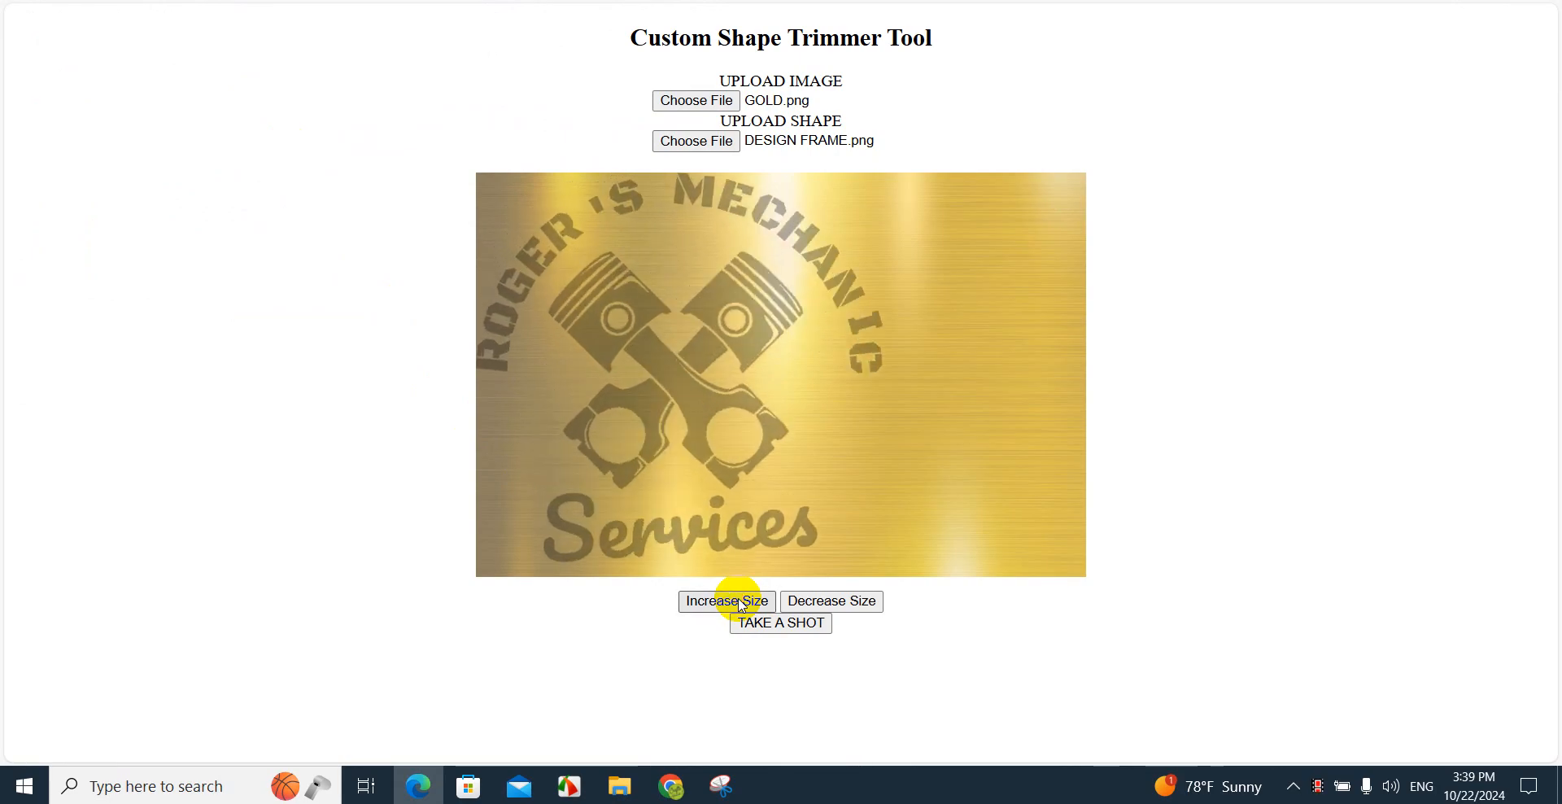
left_click_drag(638, 416, 753, 385)
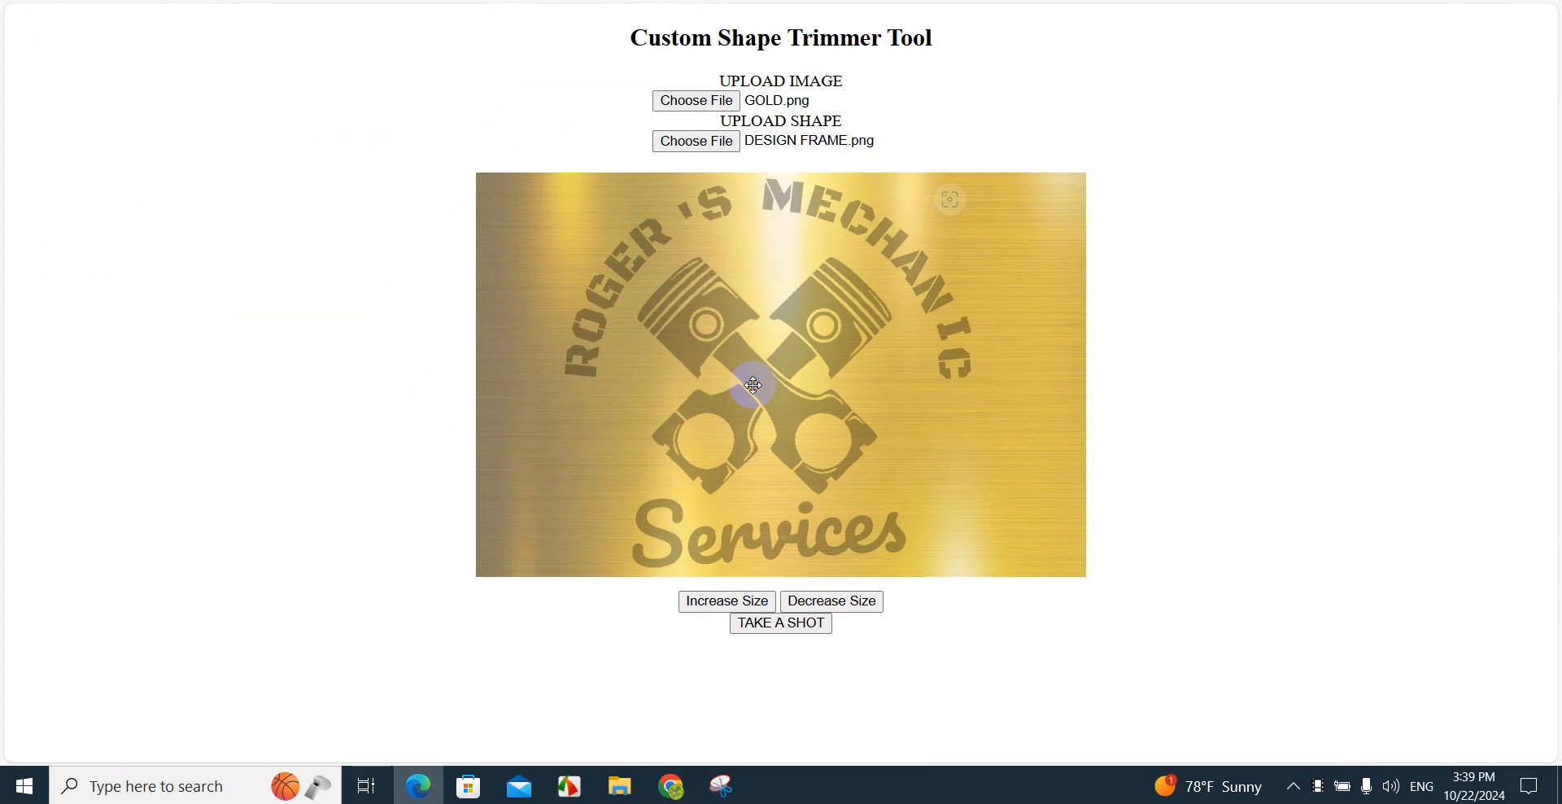
left_click(813, 624)
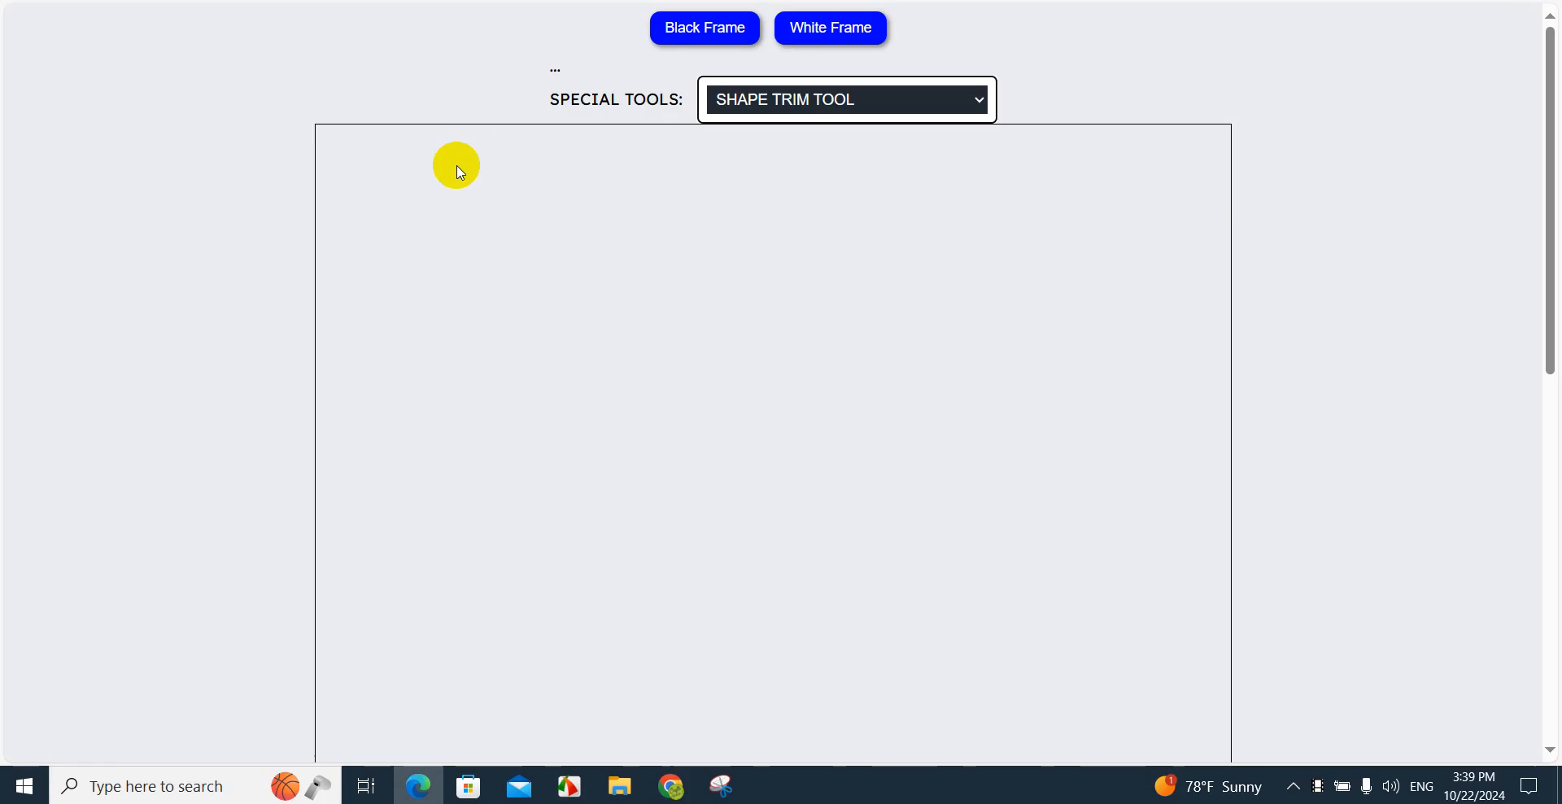
- Add A BLACK TSHIRT.png from the Desktop to the empty design frame
scroll(453, 164, "down", 5)
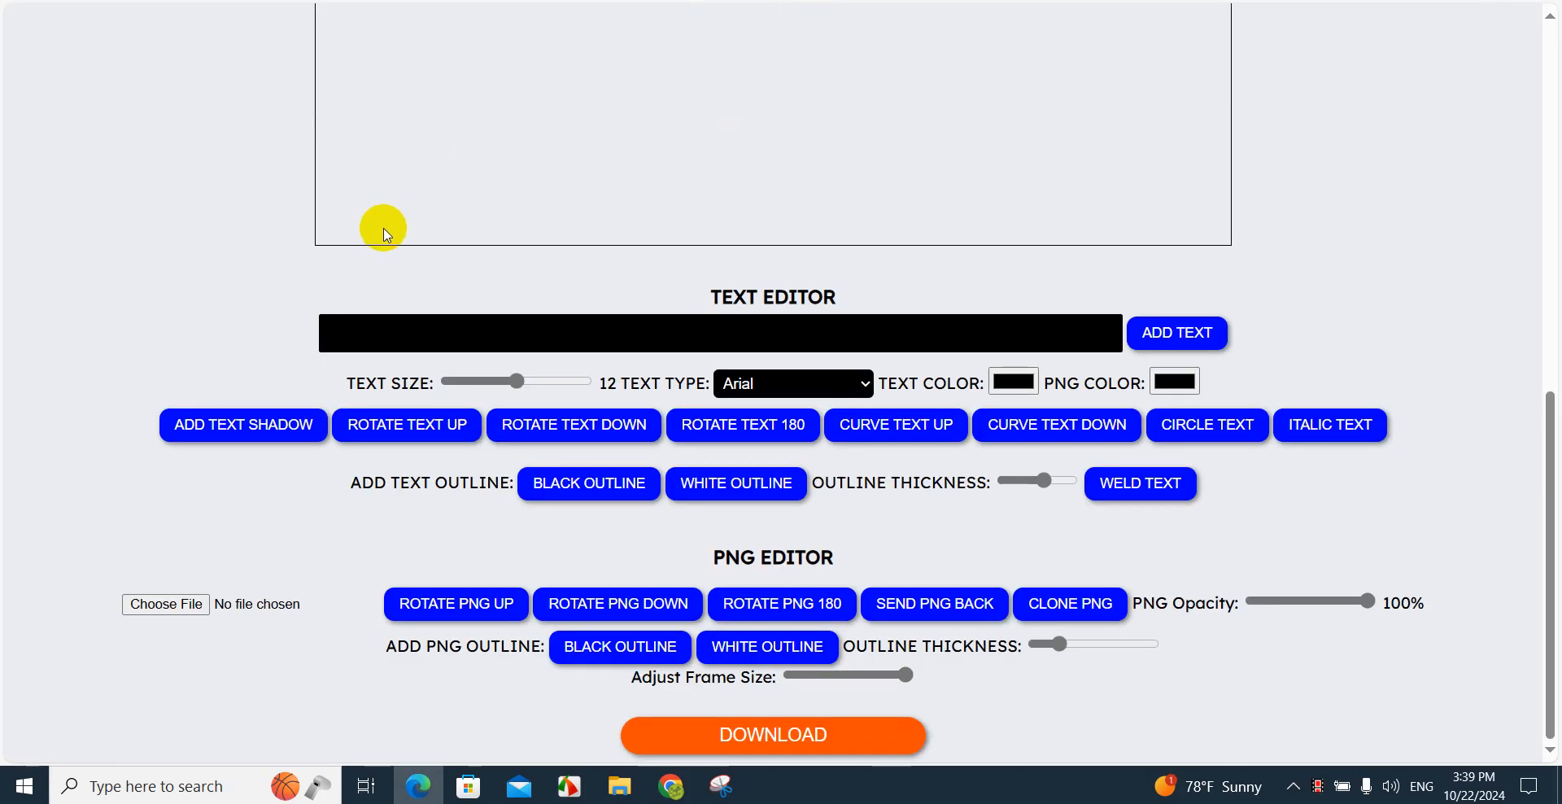
left_click(154, 603)
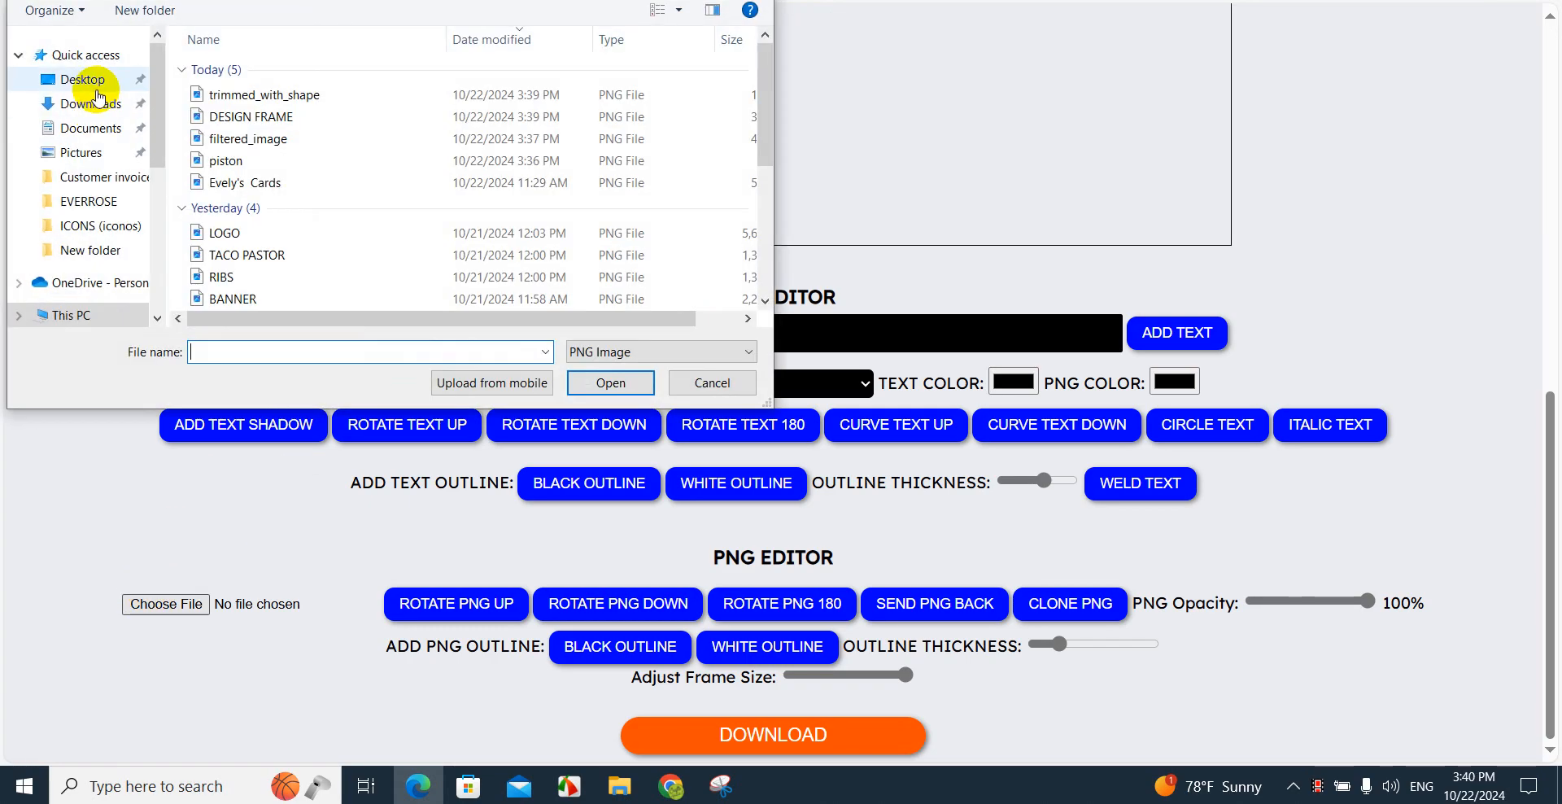
left_click(89, 82)
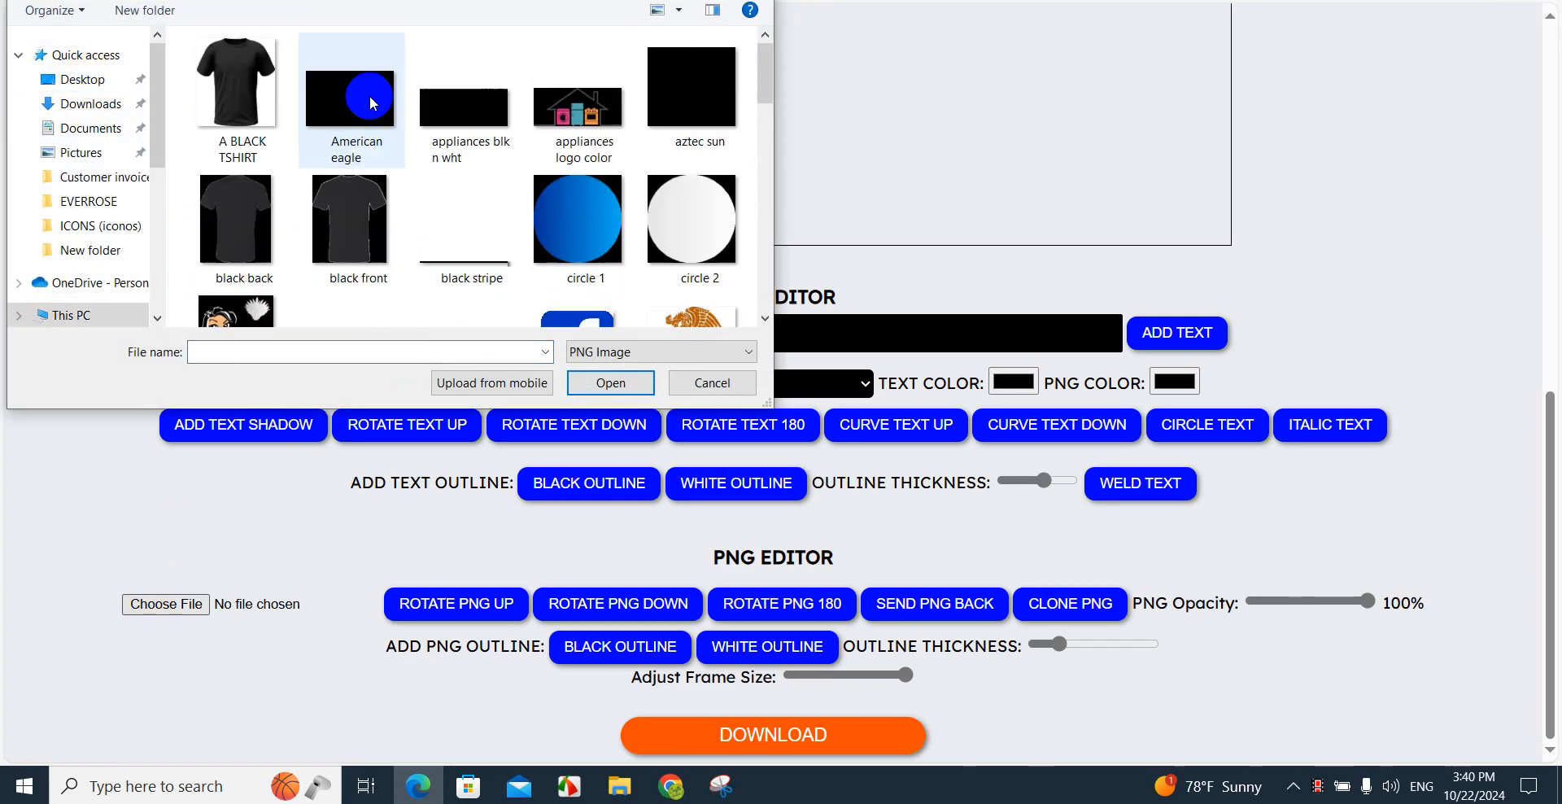
left_click(236, 90)
left_click(610, 382)
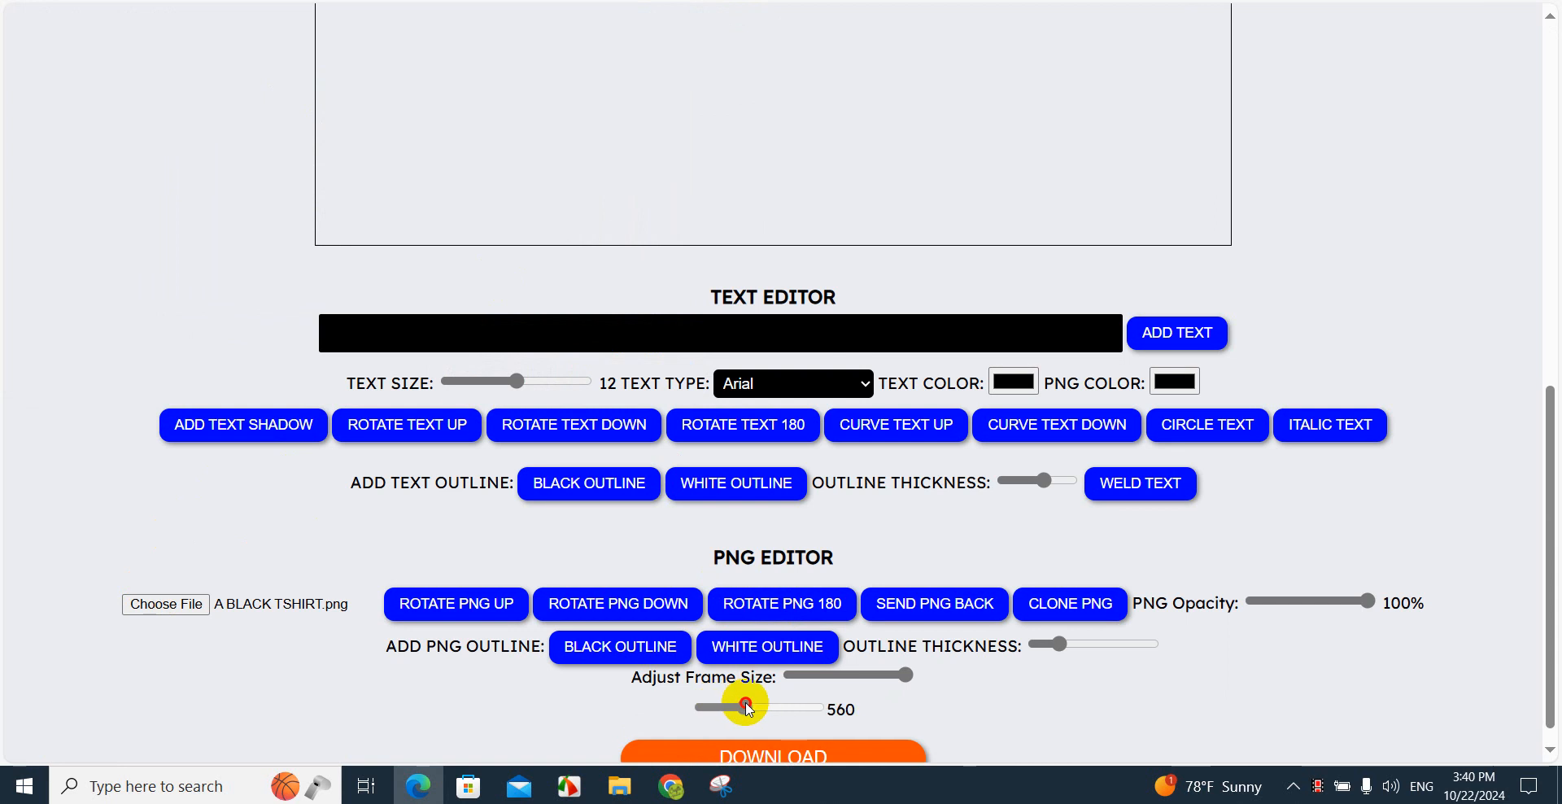
- Set the t-shirt image size to 798 and reduce the frame size to its minimum to fit the shirt
left_click_drag(747, 708, 766, 709)
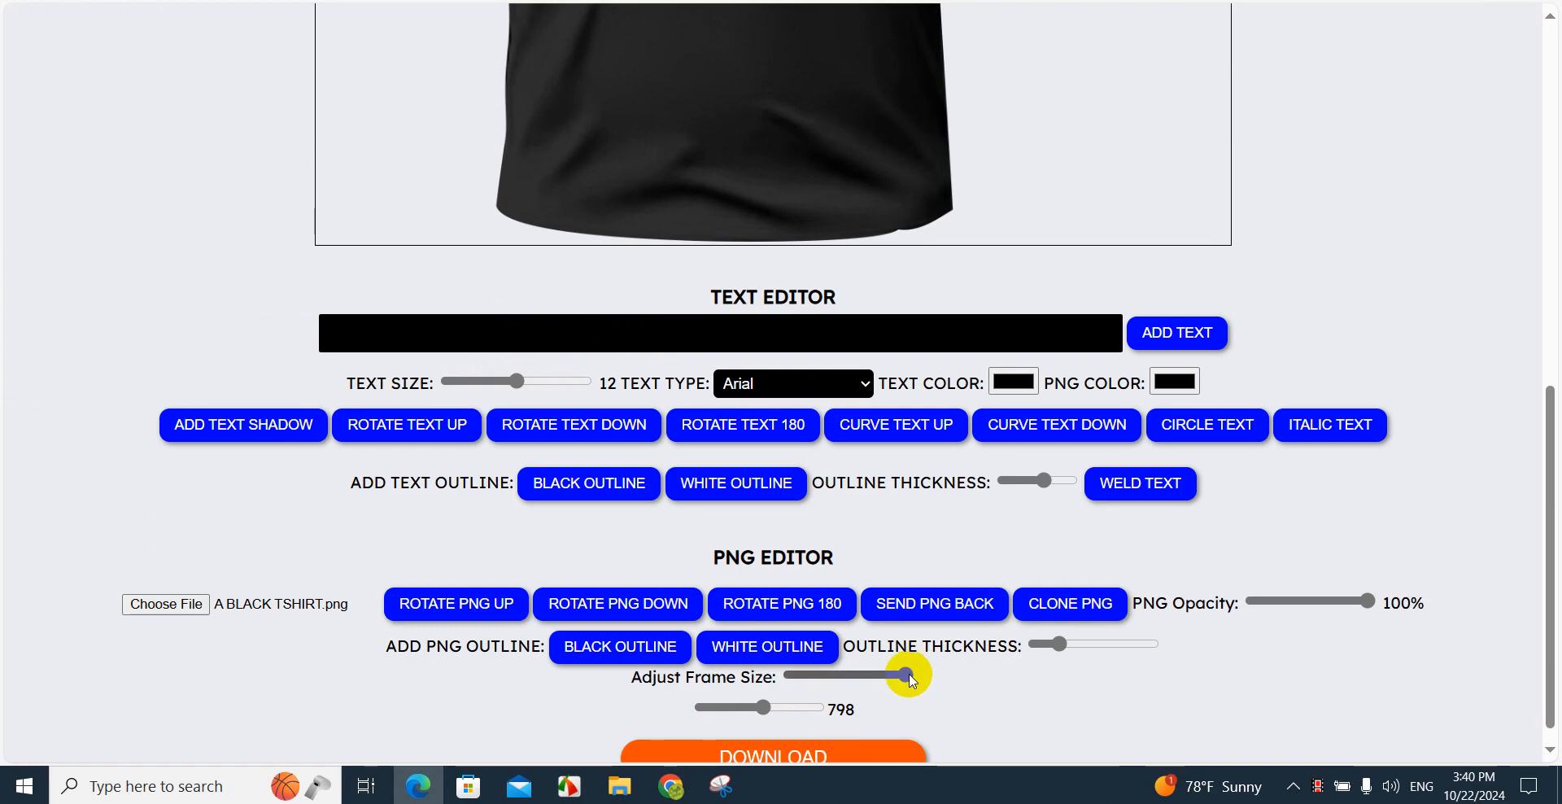
left_click_drag(905, 674, 854, 672)
scroll(690, 592, "up", 9)
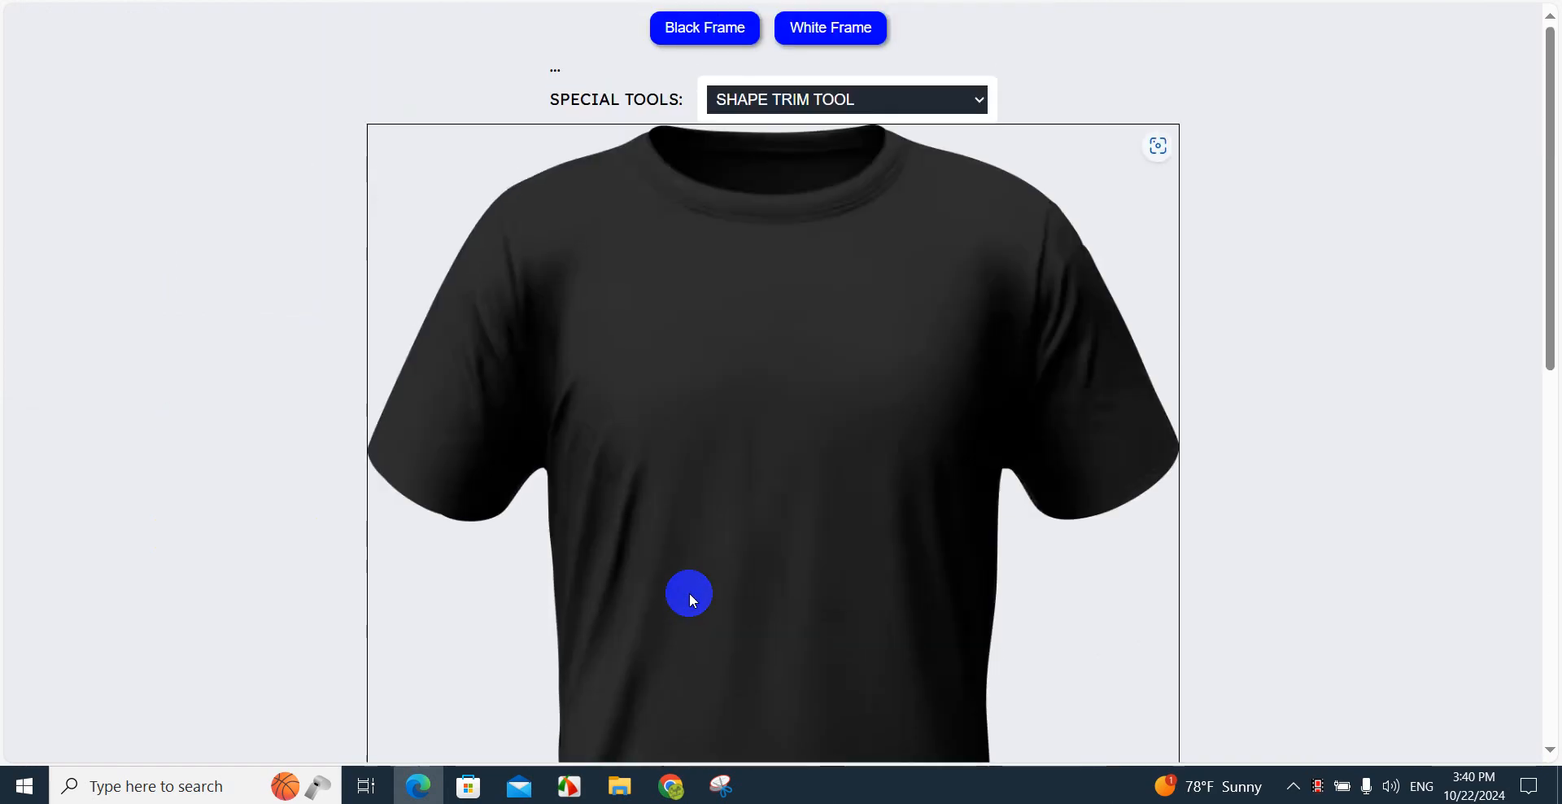
- Add trimmed_with_shape.png from the Downloads folder to the frame and set its size to 349
scroll(690, 601, "down", 6)
scroll(432, 629, "down", 4)
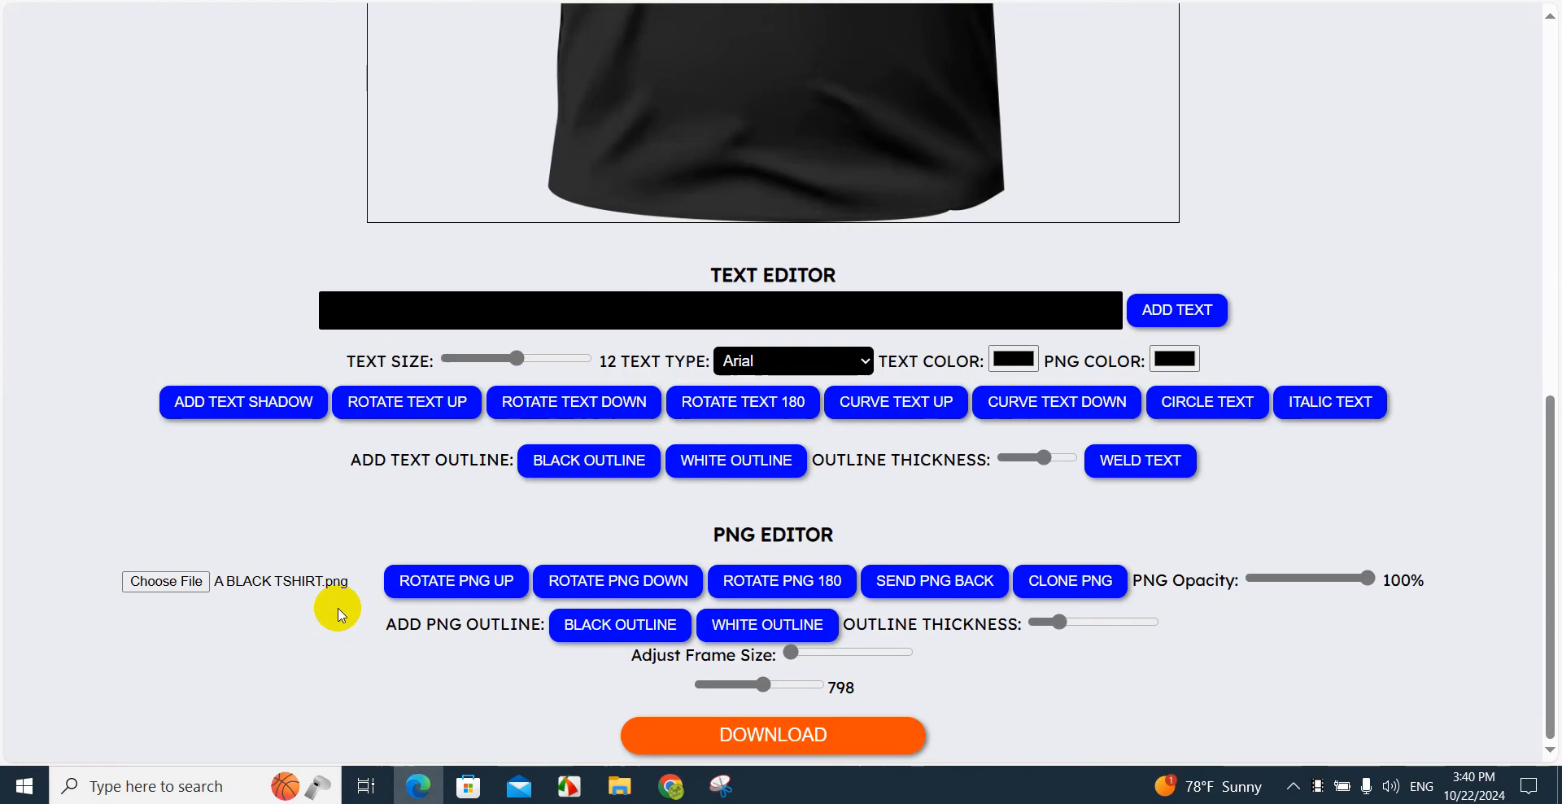
left_click(166, 581)
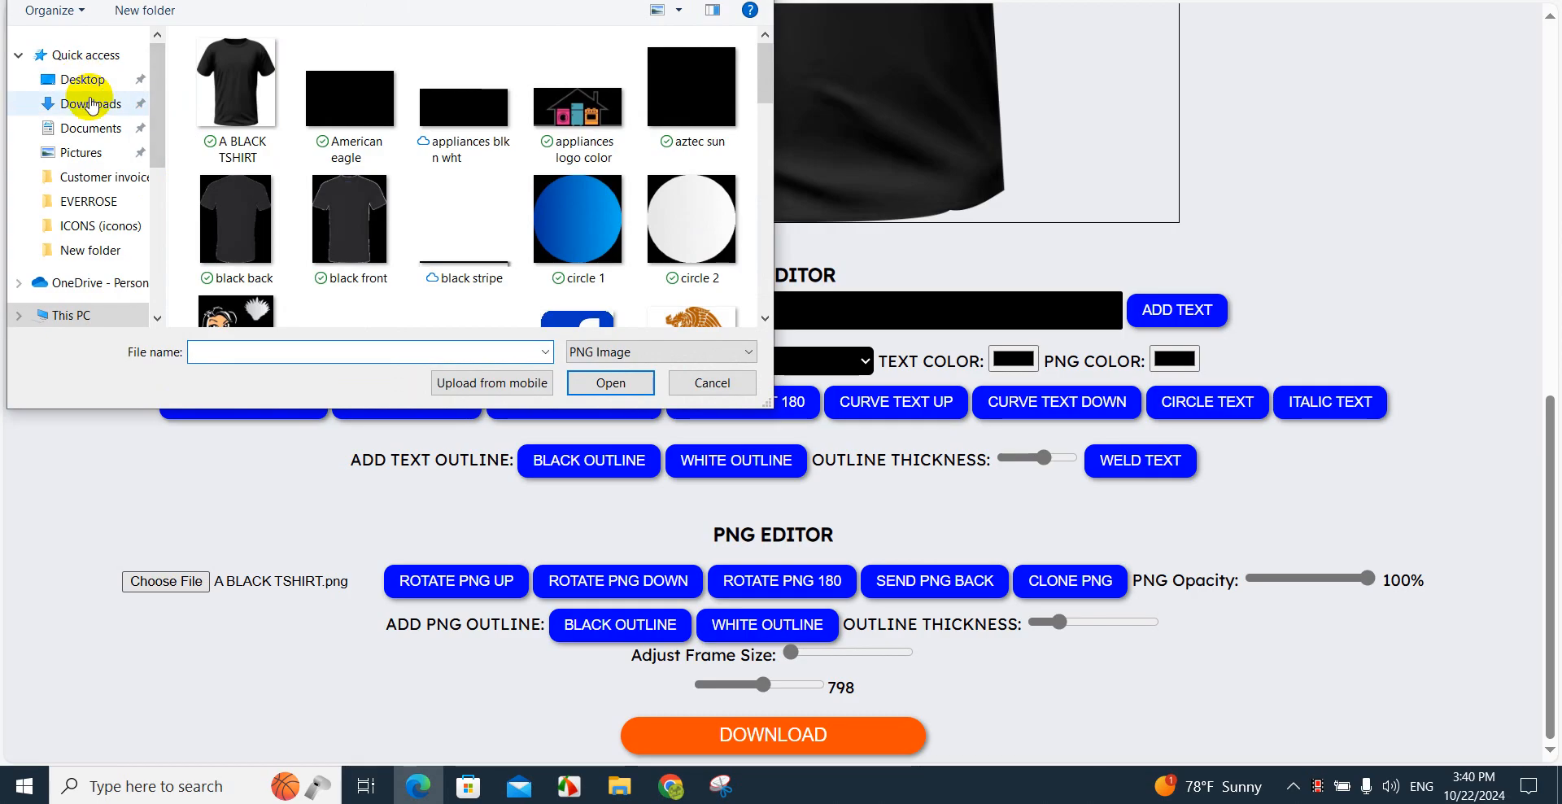
left_click(91, 104)
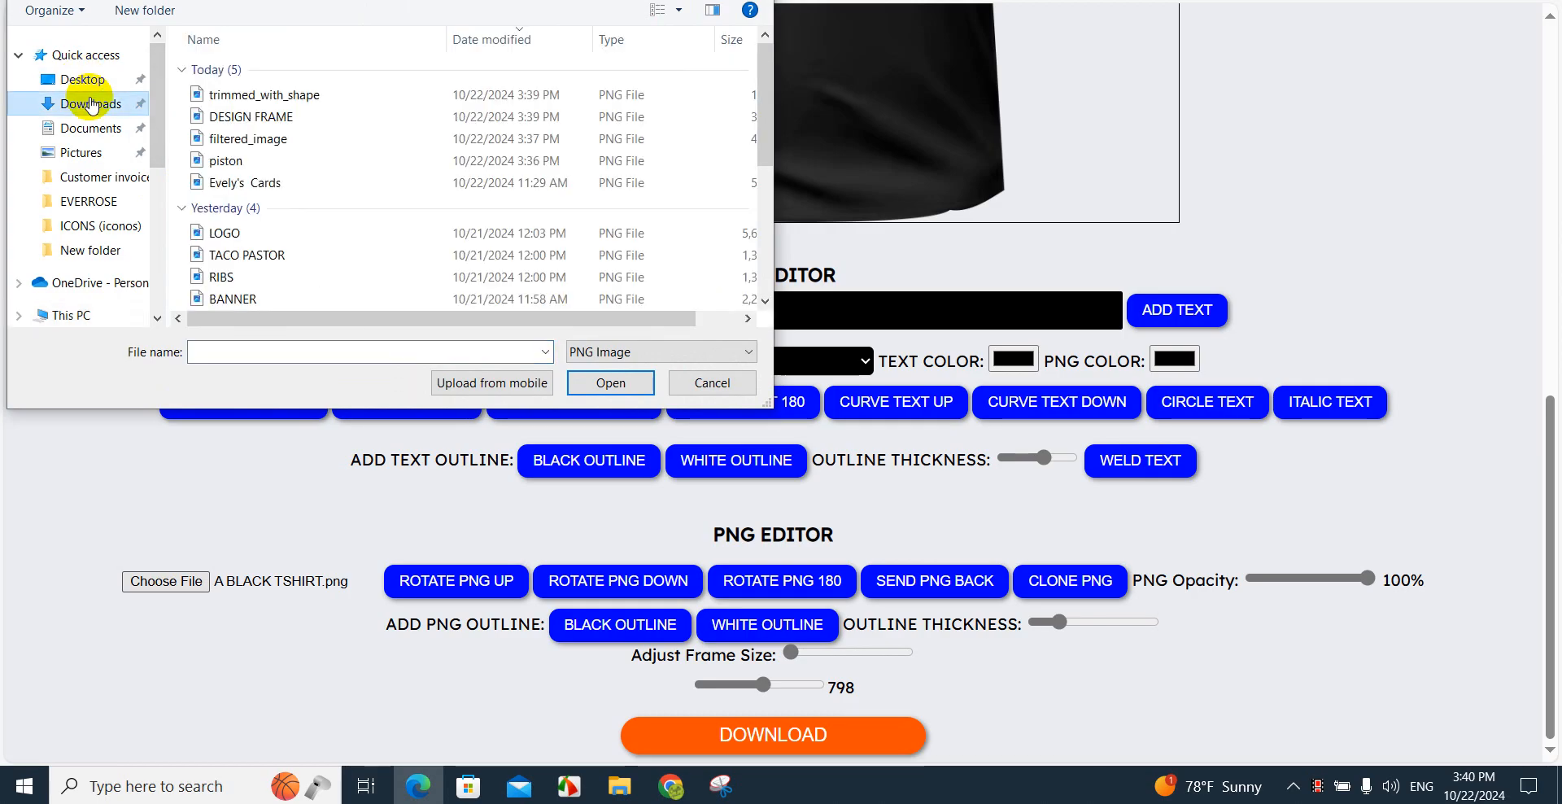
double_click(262, 96)
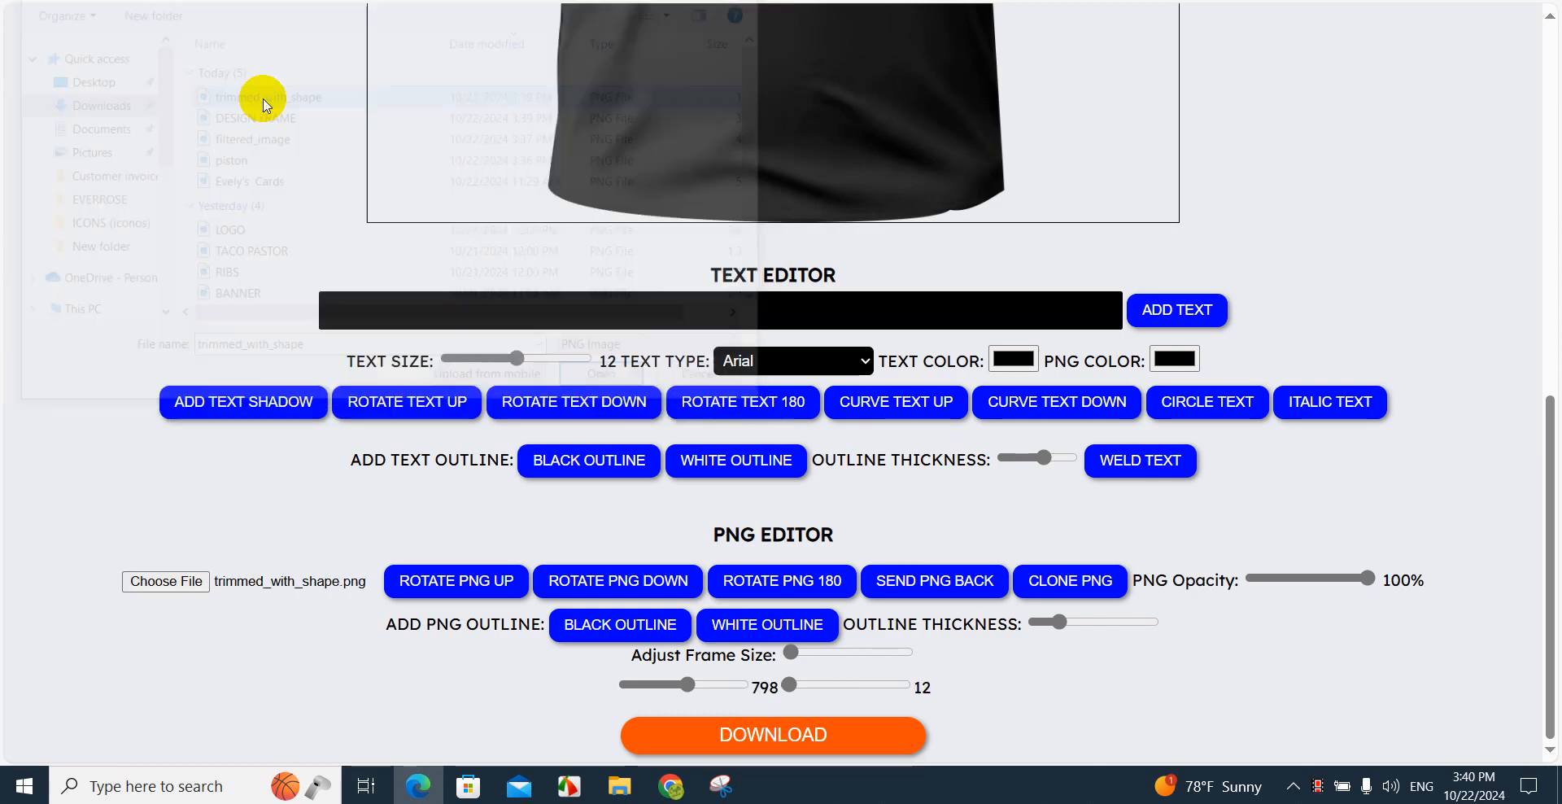
scroll(815, 688, "up", 10)
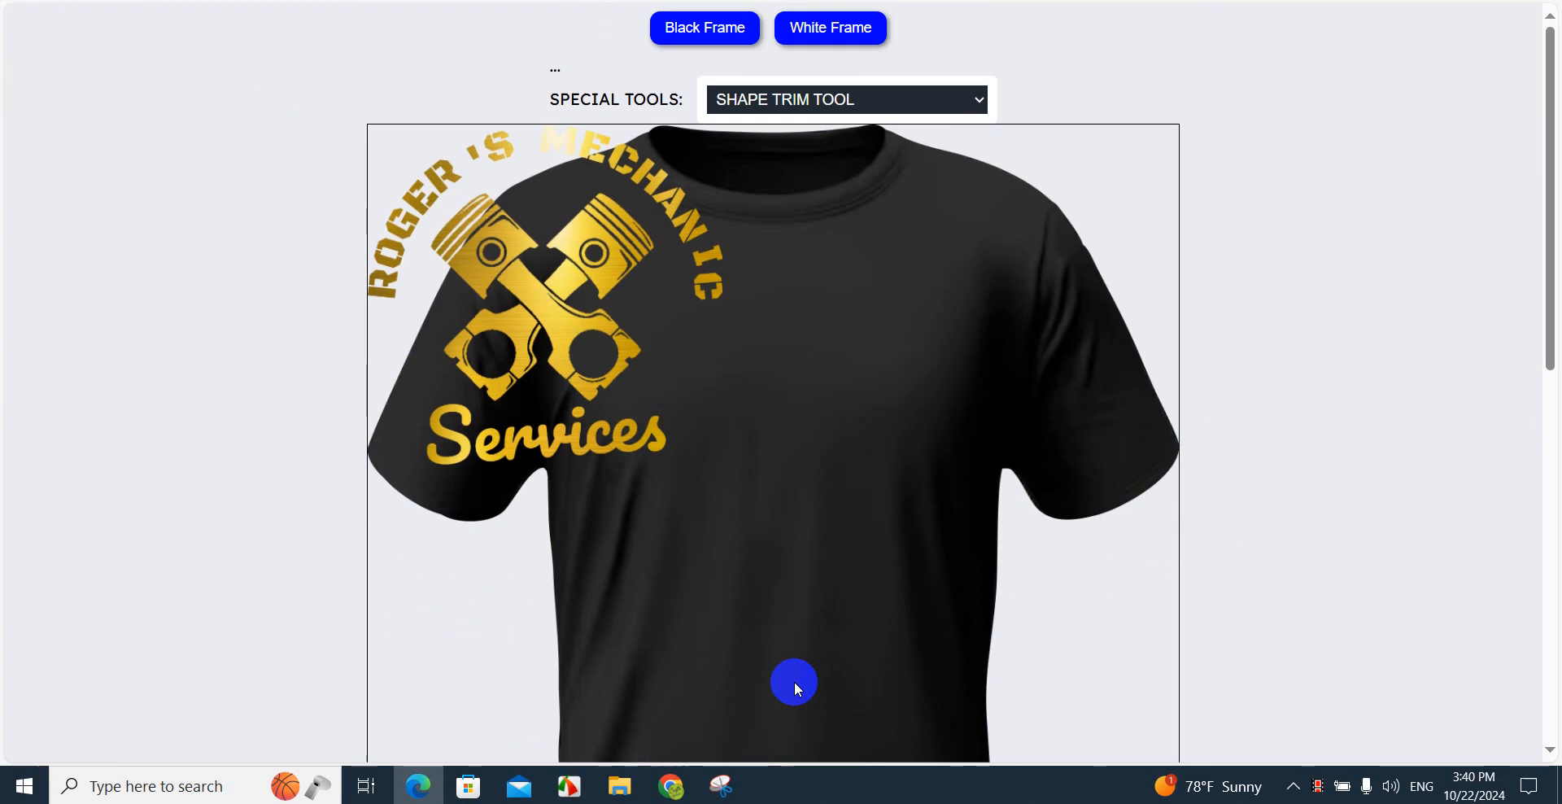
- Center the gold logo on the chest of the black t-shirt and review the whole mockup
left_click_drag(558, 319, 785, 457)
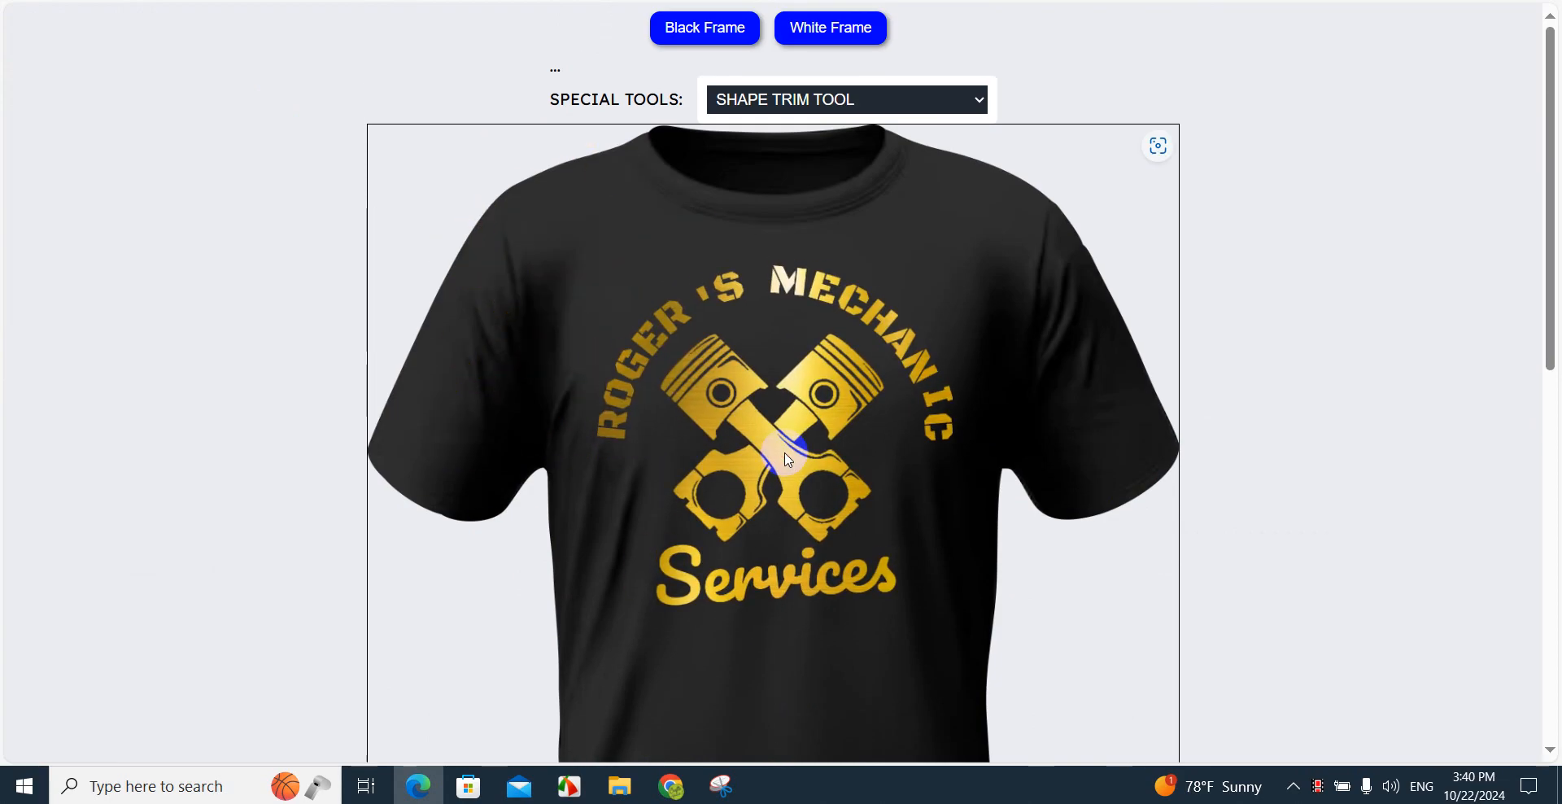
scroll(784, 453, "down", 6)
scroll(784, 453, "up", 6)
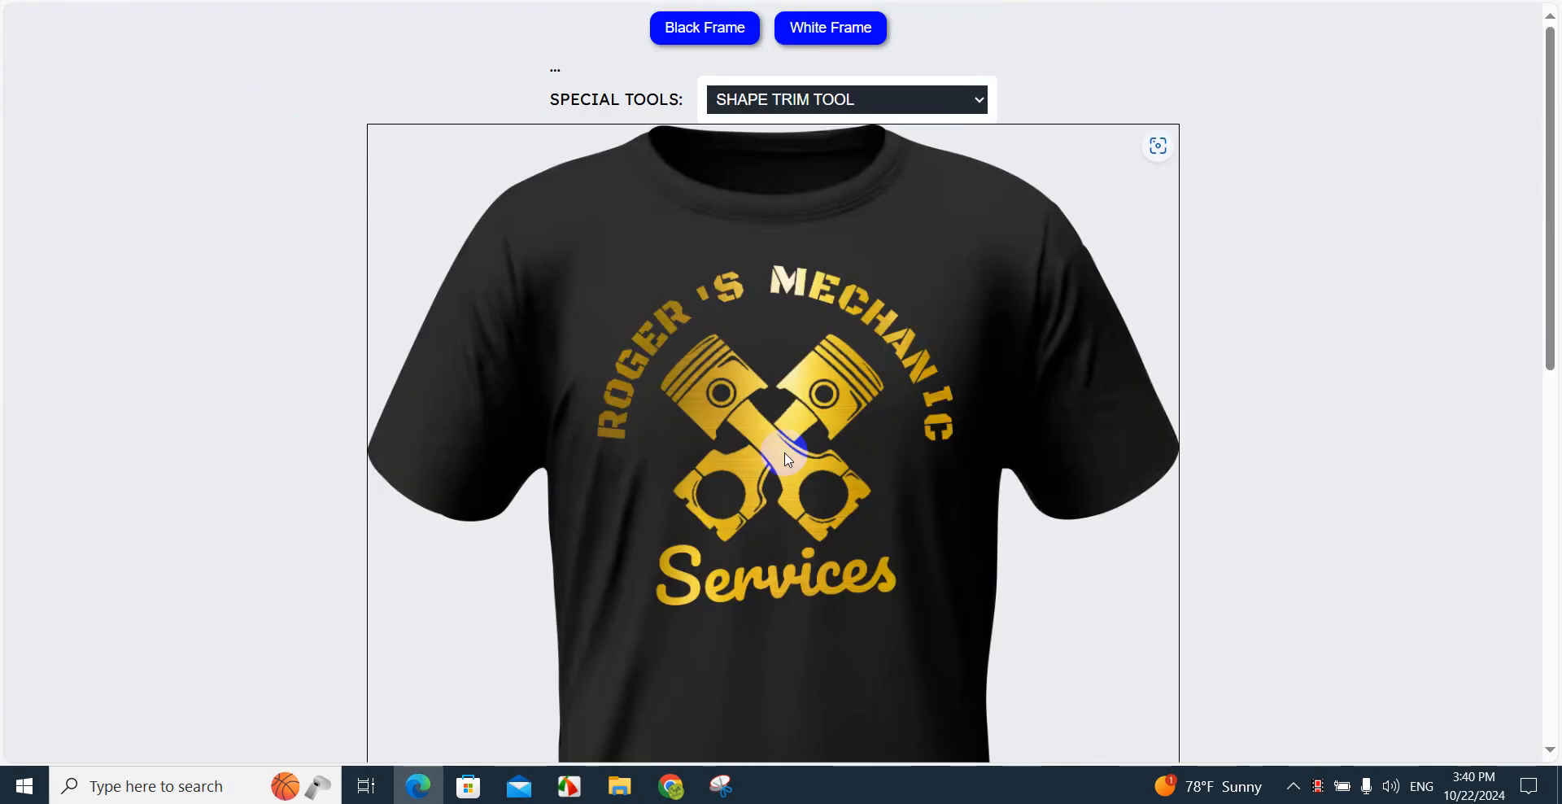
scroll(786, 455, "down", 6)
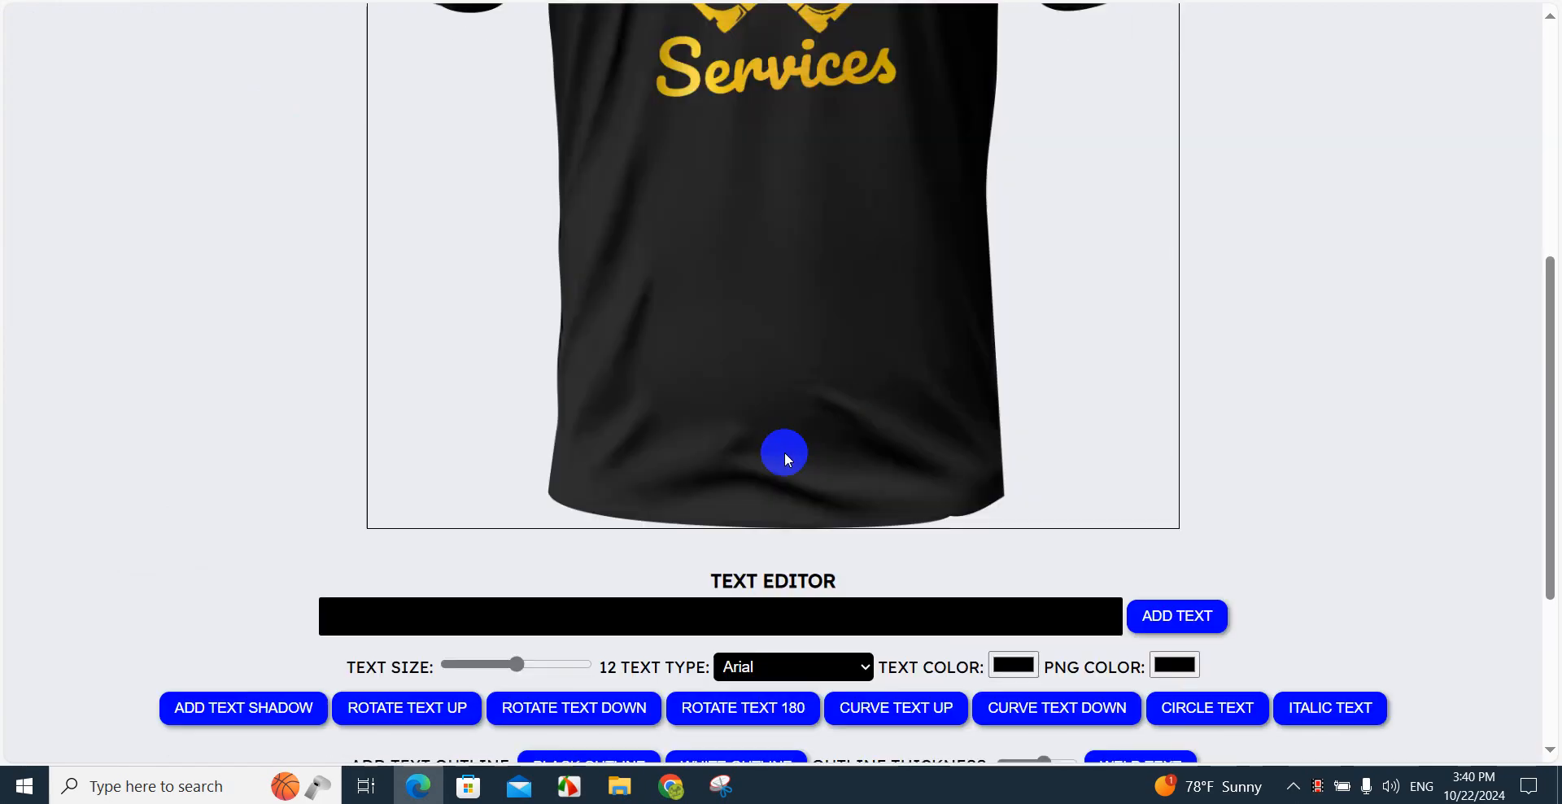
scroll(786, 455, "up", 6)
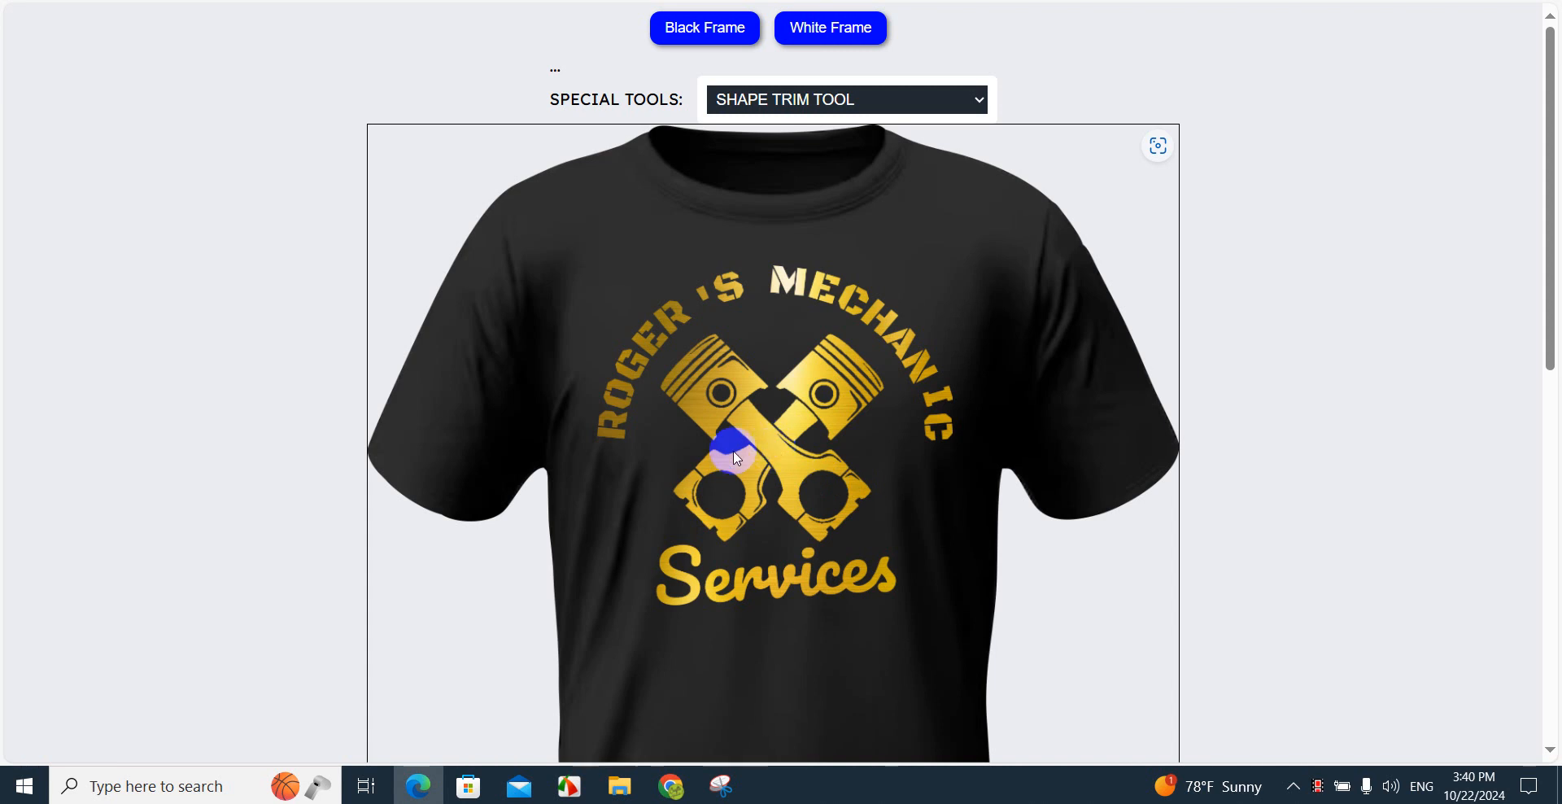
- Move the gold logo off the shirt beside the frame and apply the black PNG outline to it twice
left_click_drag(736, 456, 159, 607)
scroll(154, 481, "down", 6)
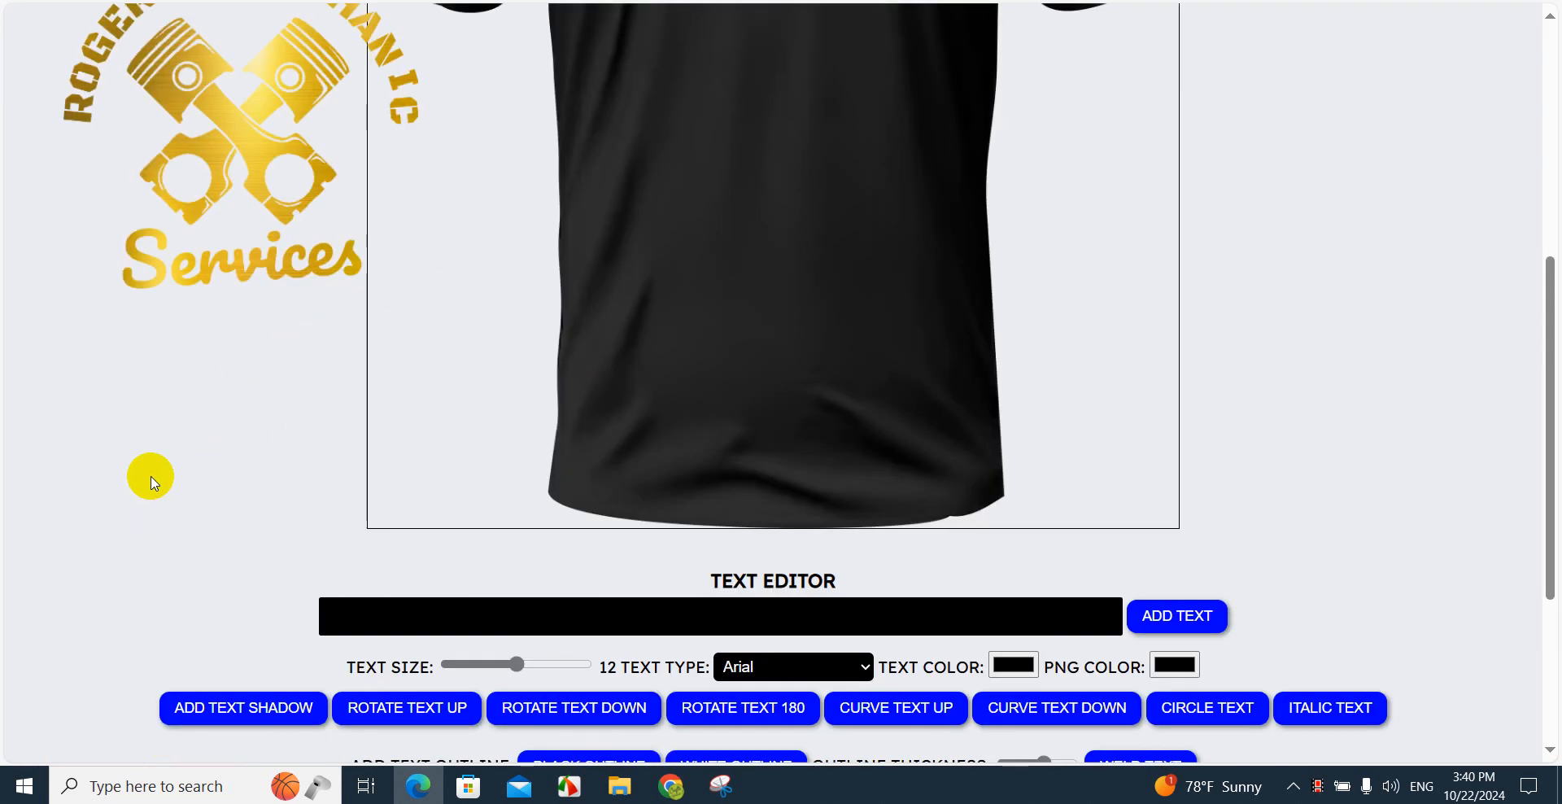
left_click_drag(213, 254, 231, 545)
scroll(243, 487, "down", 4)
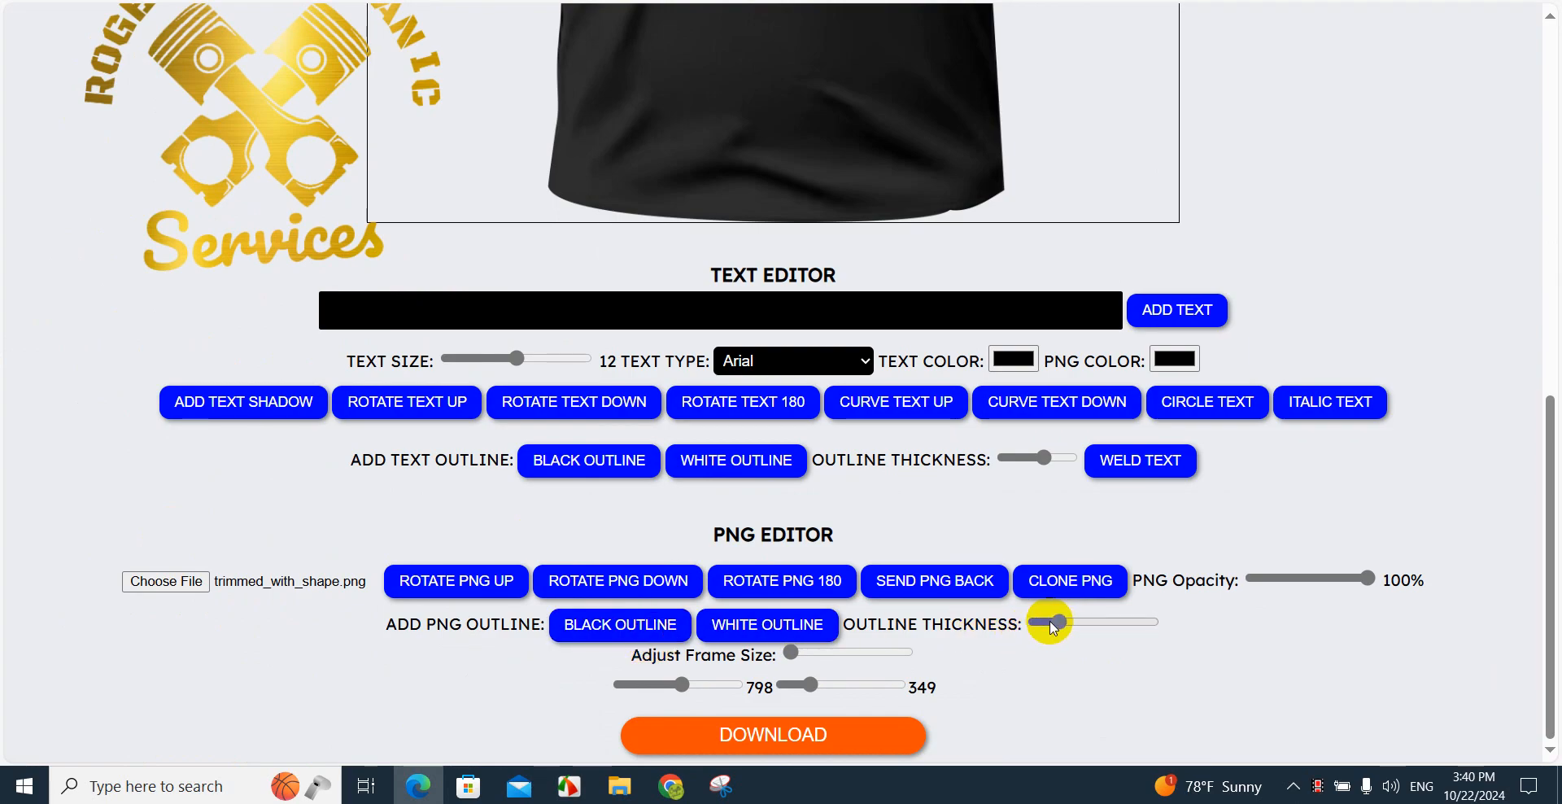
left_click(611, 631)
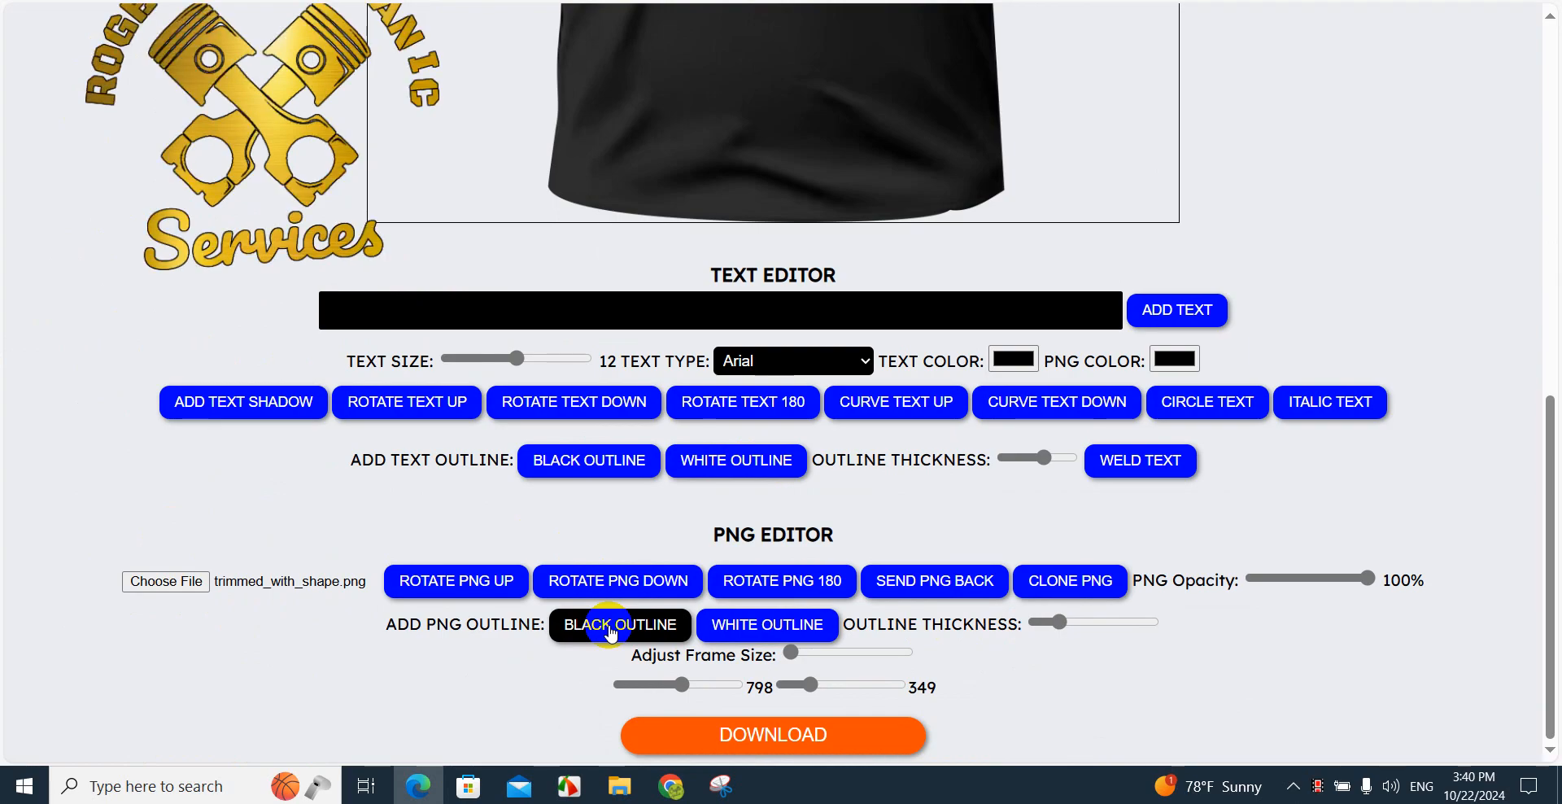
left_click(611, 631)
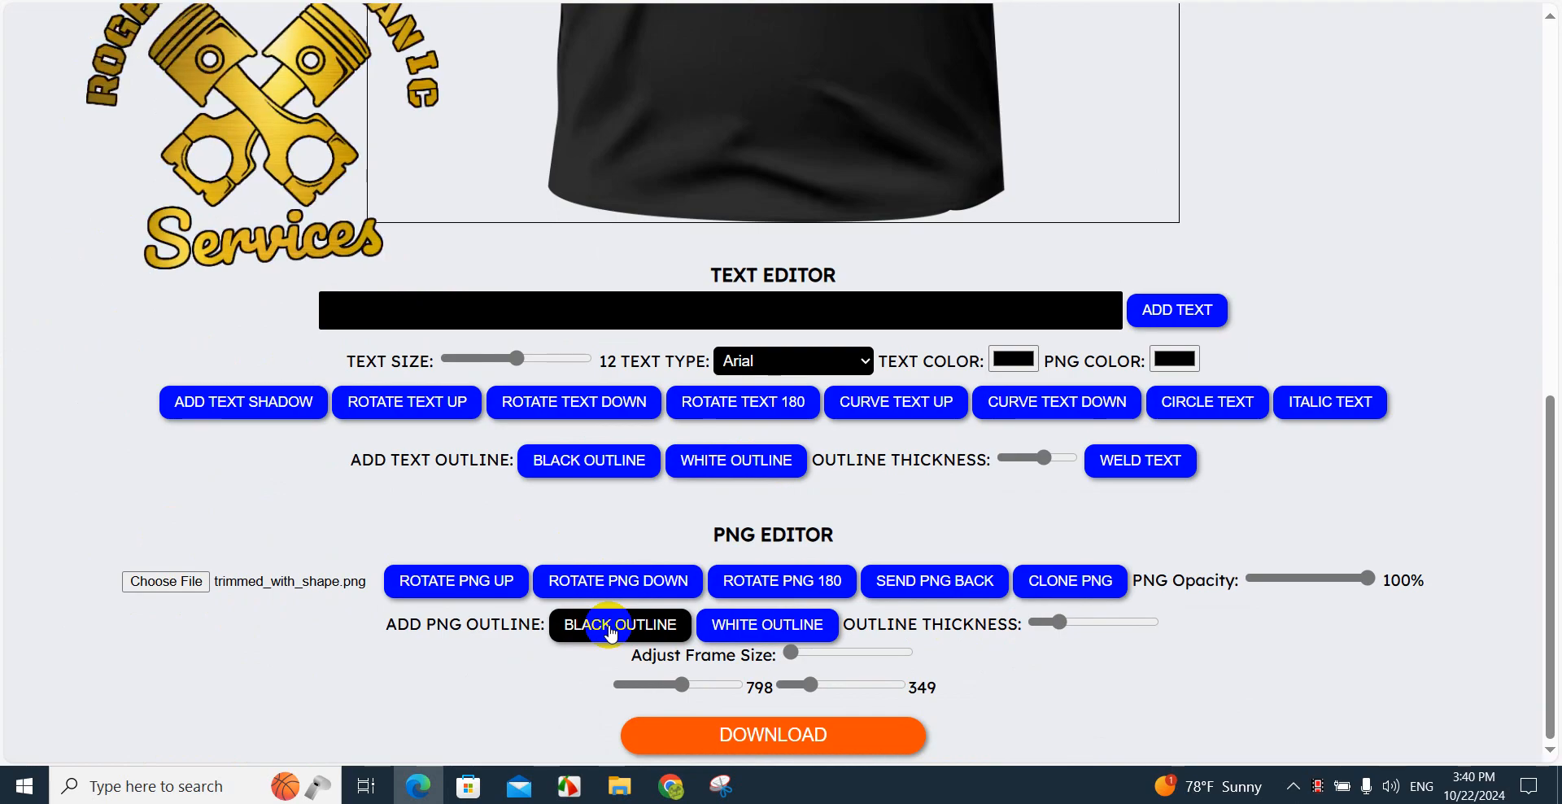
- Check the outlined gold logo and move it back onto the chest of the black t-shirt
scroll(605, 627, "up", 6)
scroll(604, 626, "down", 6)
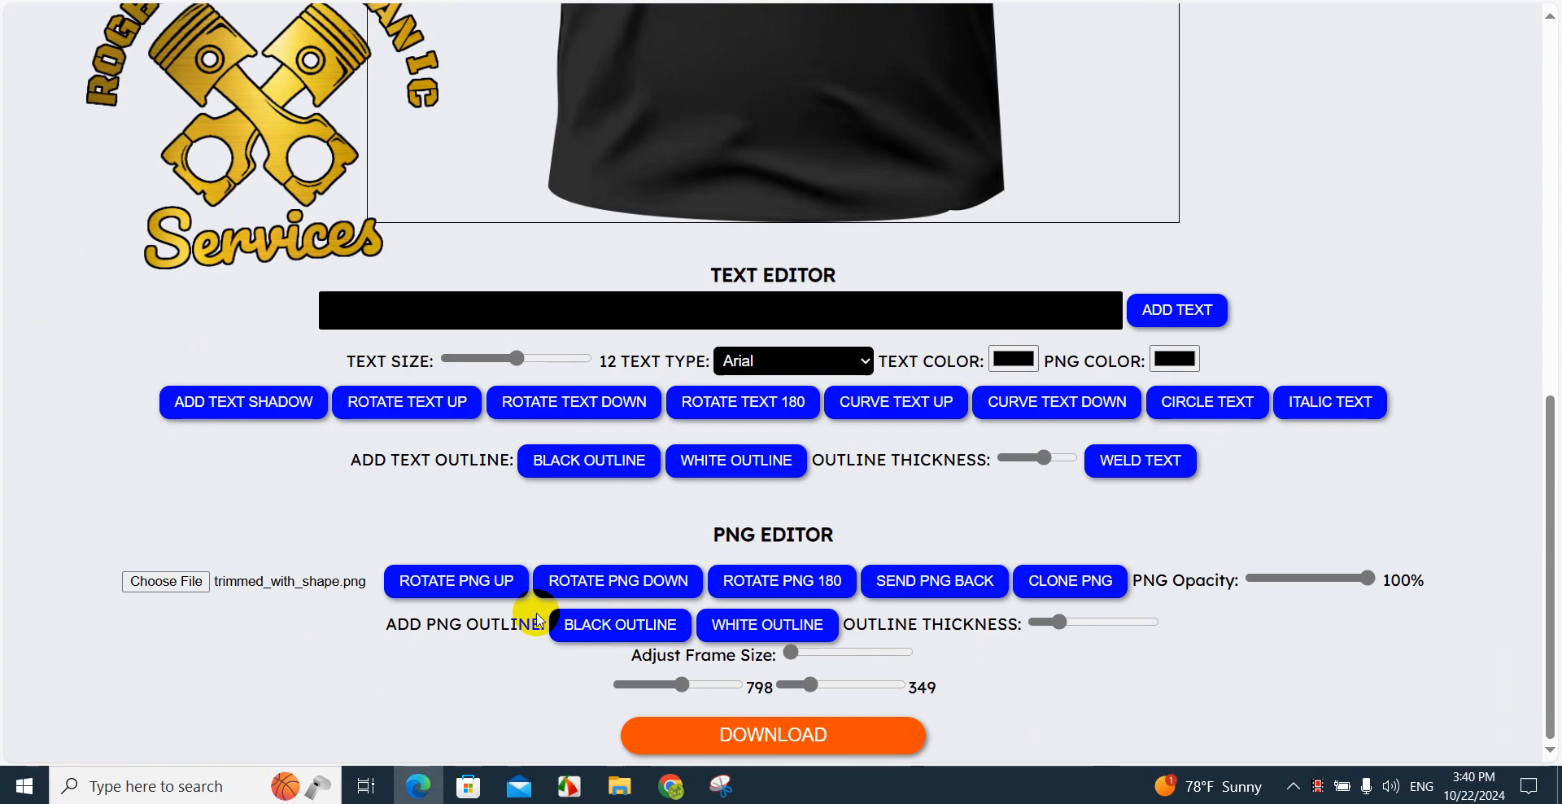
scroll(157, 325, "up", 6)
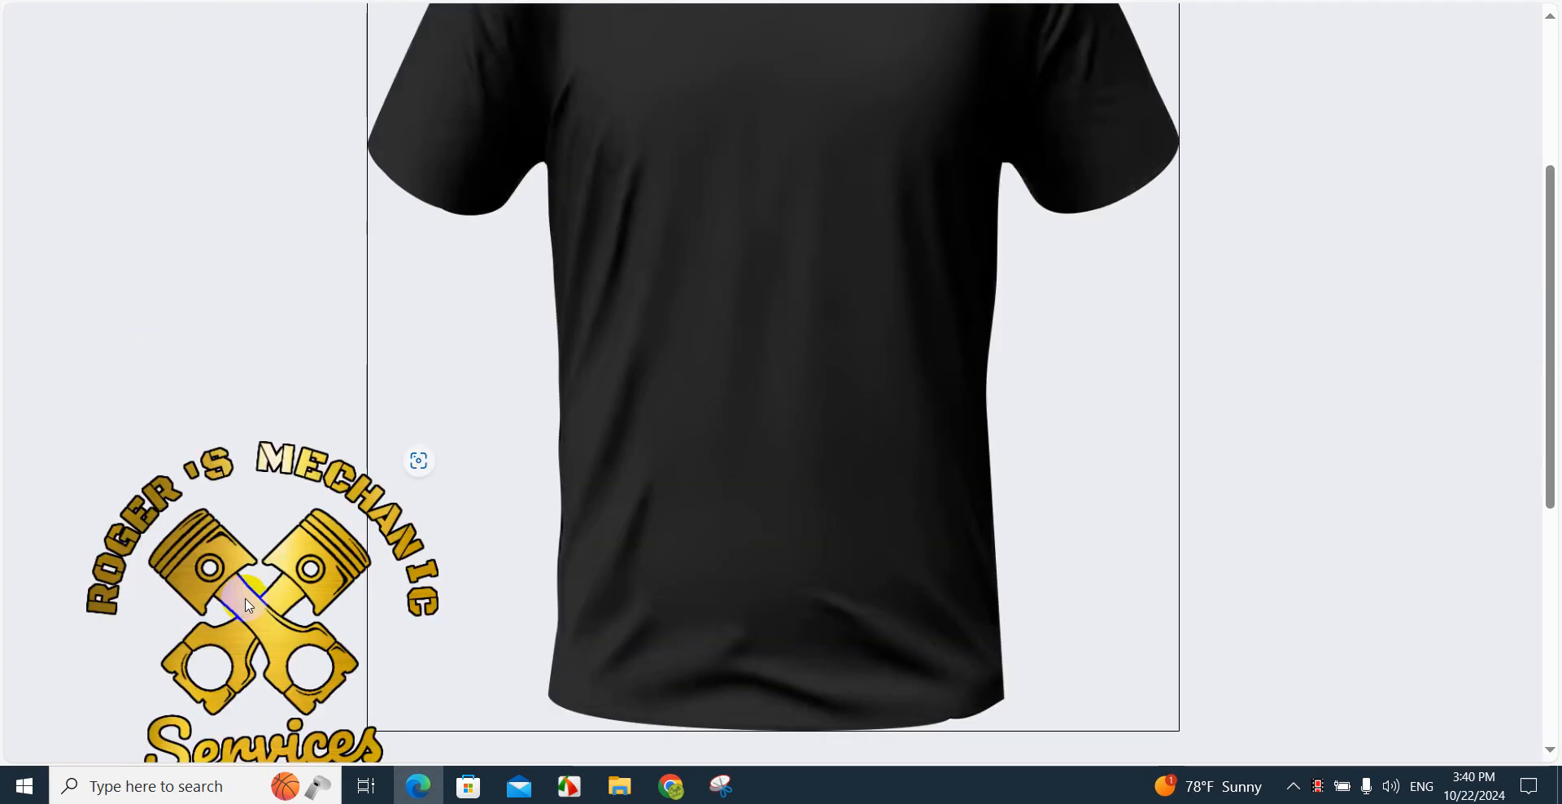
left_click_drag(212, 563, 750, 129)
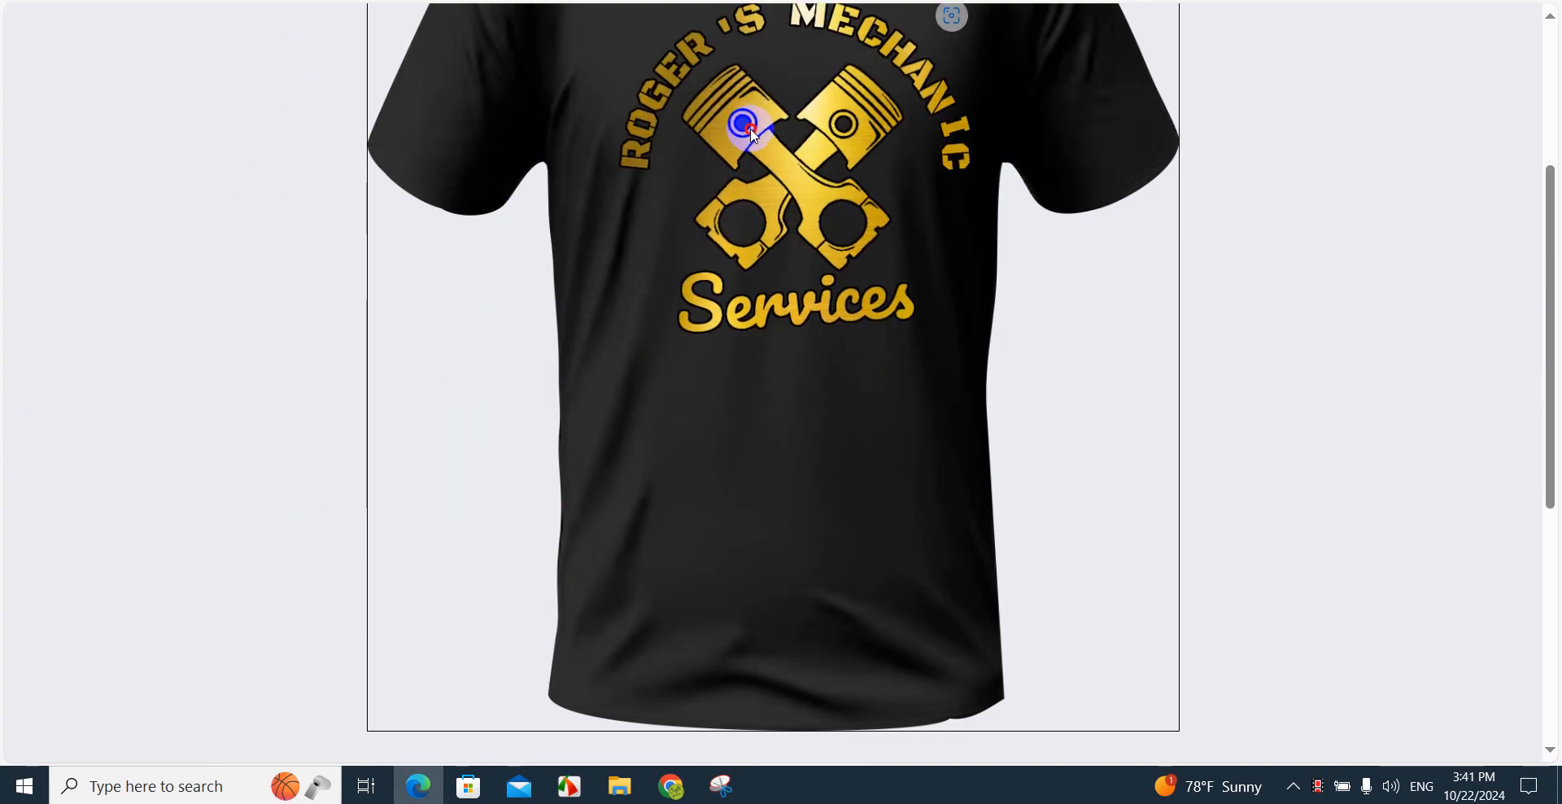
- Shift the outlined gold logo slightly up and to the left so it sits centered on the t-shirt's chest
left_click_drag(1552, 321, 1546, 225)
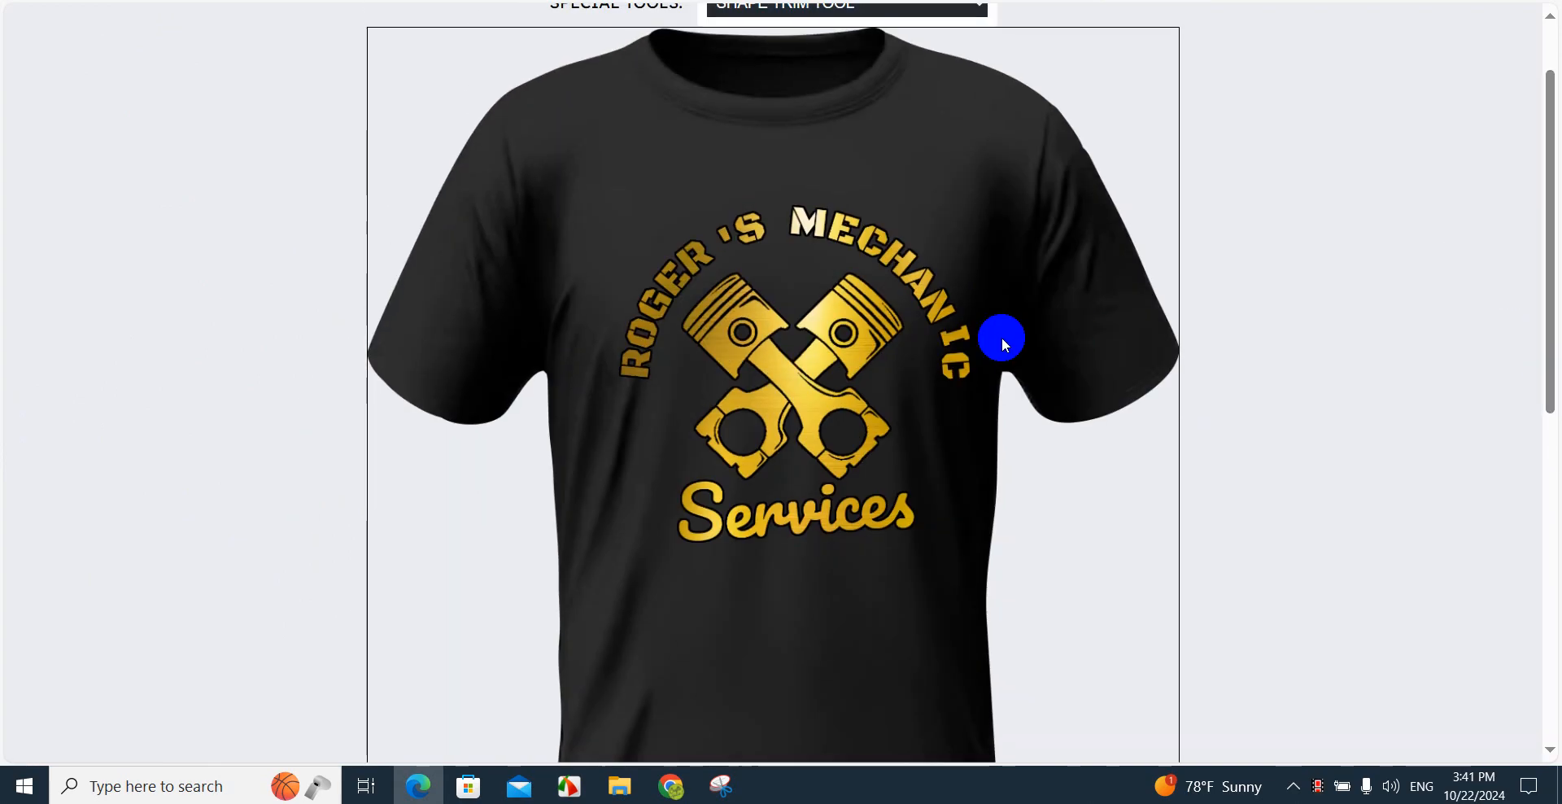
left_click_drag(818, 379, 776, 363)
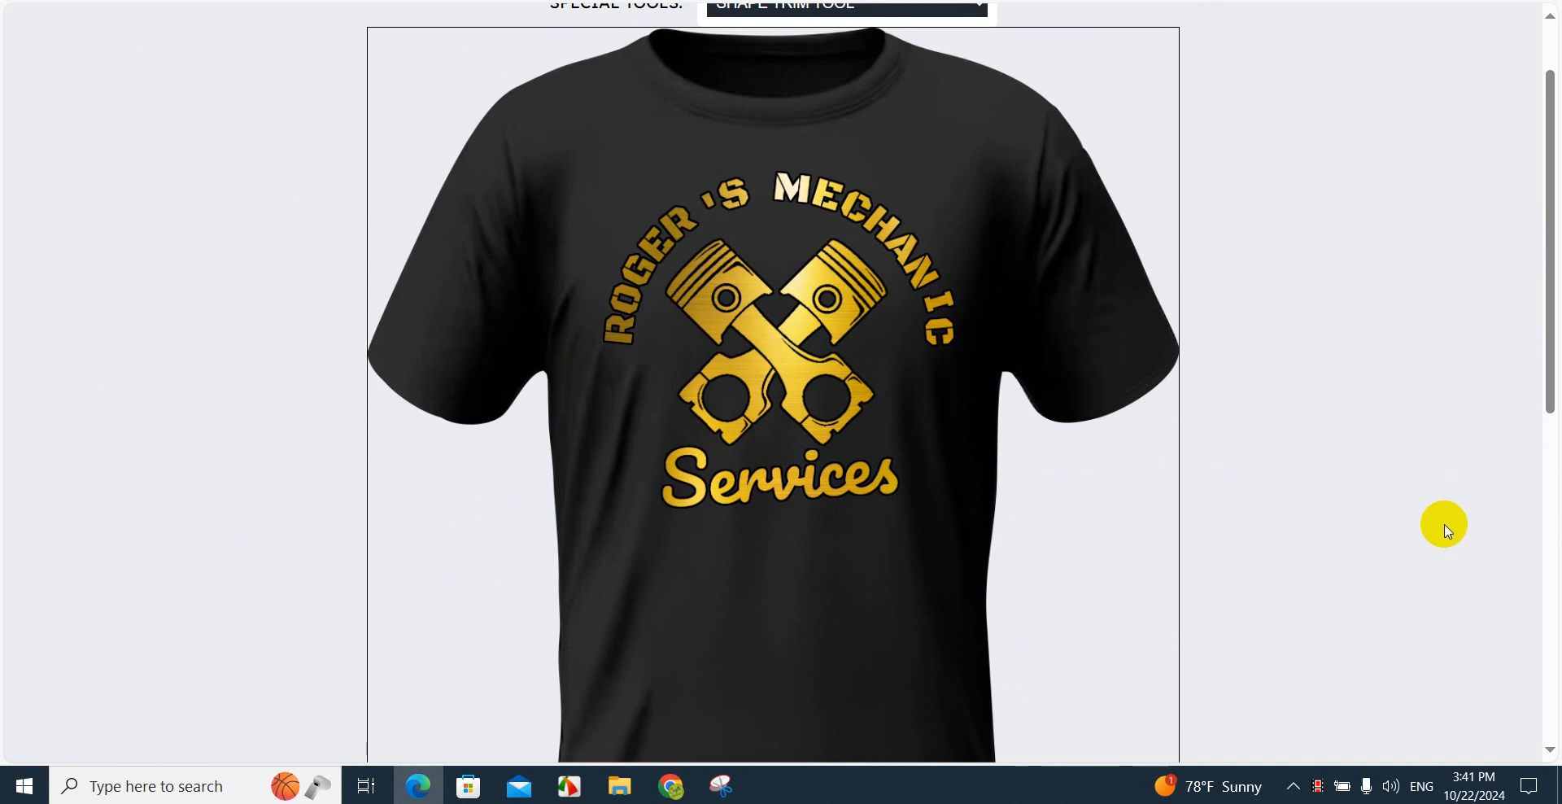
- Examine the finished black t-shirt mockup from collar to hem, along with the text and PNG editor settings below it
scroll(1446, 529, "down", 5)
scroll(1442, 523, "up", 6)
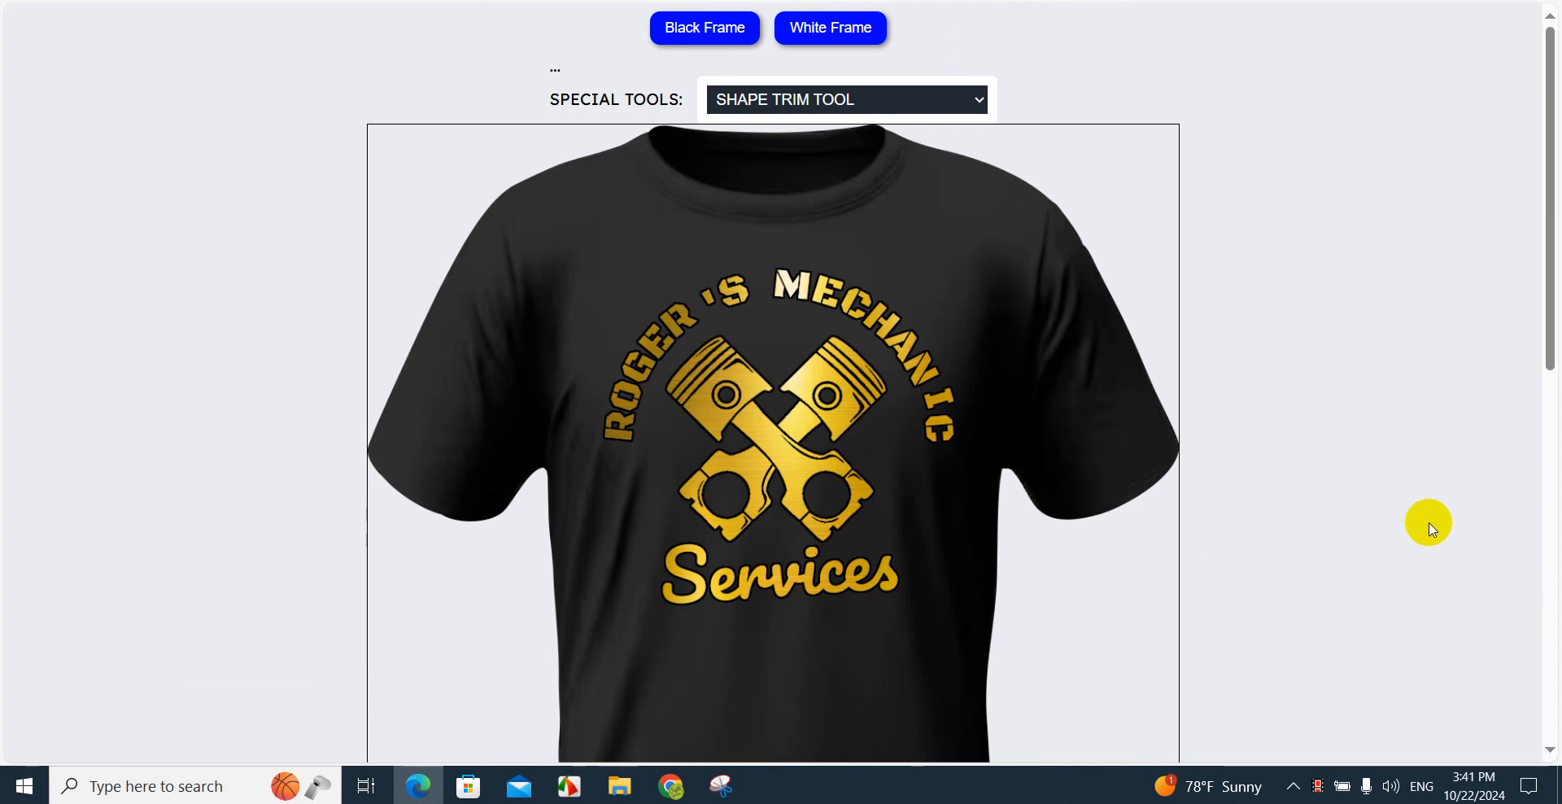
scroll(1431, 529, "down", 10)
scroll(1435, 530, "up", 10)
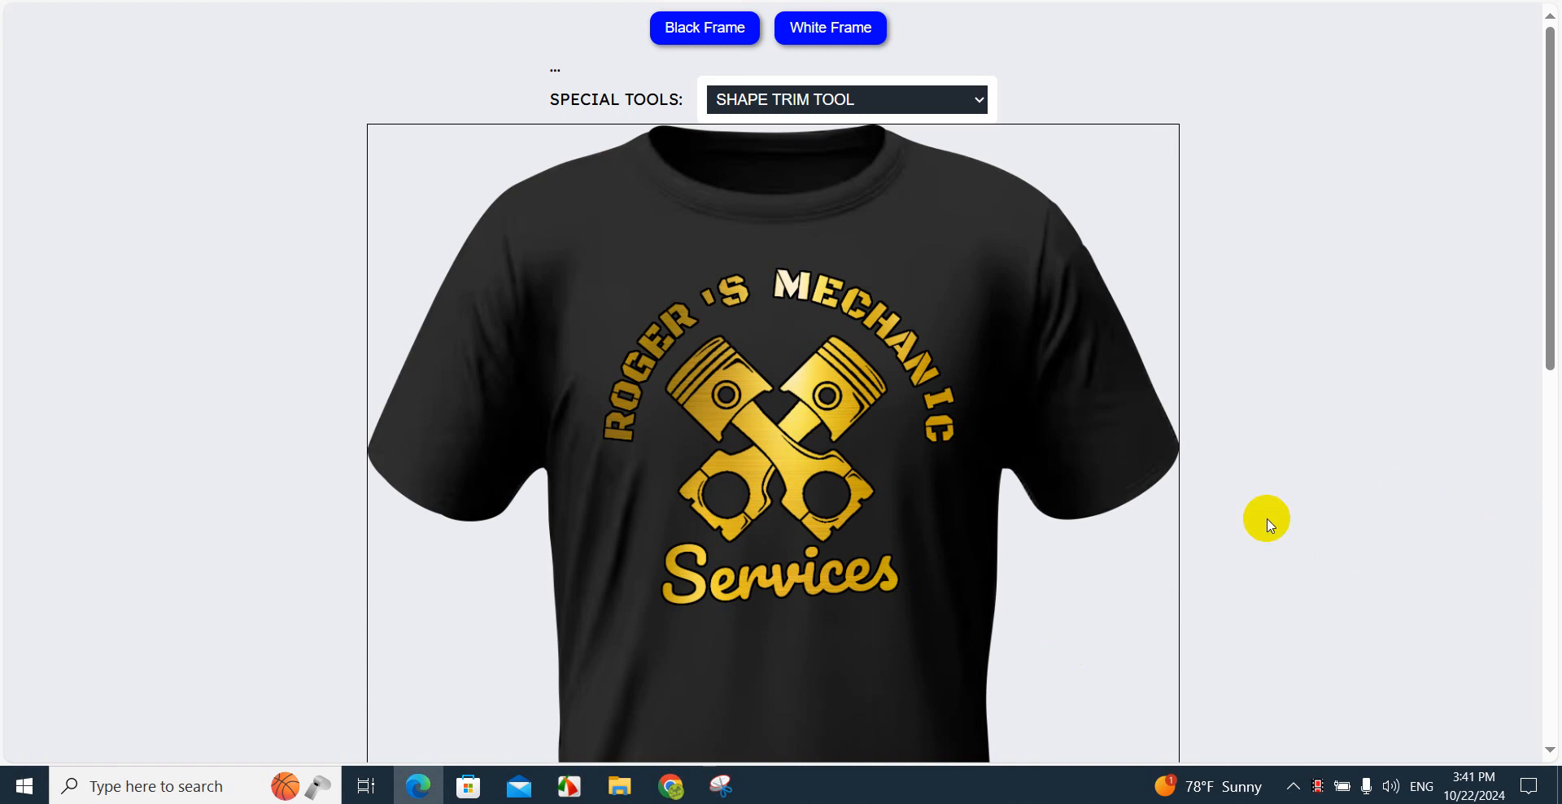
scroll(1464, 488, "down", 6)
scroll(1457, 459, "up", 6)
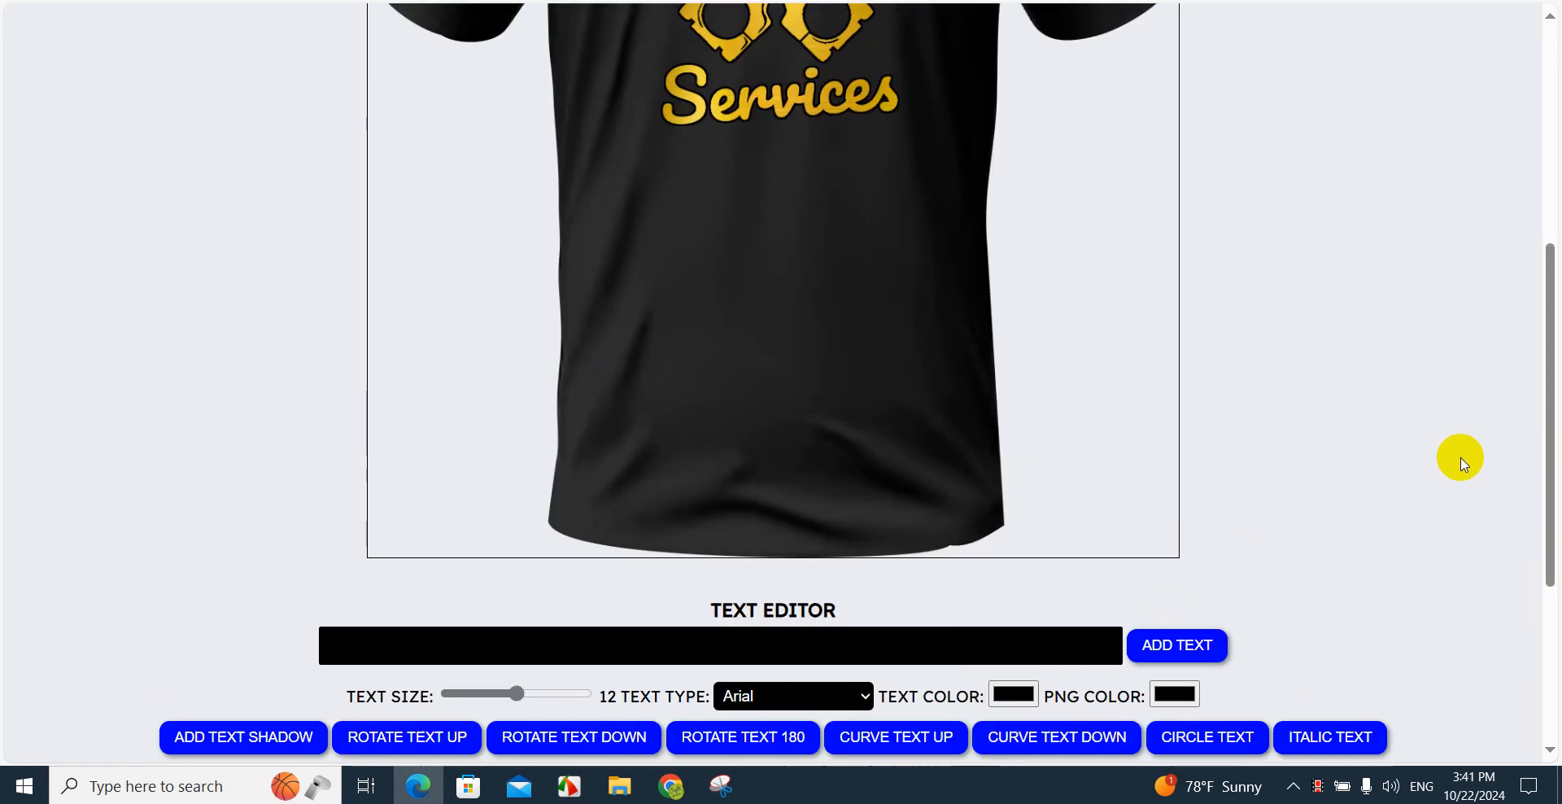
left_click(908, 567)
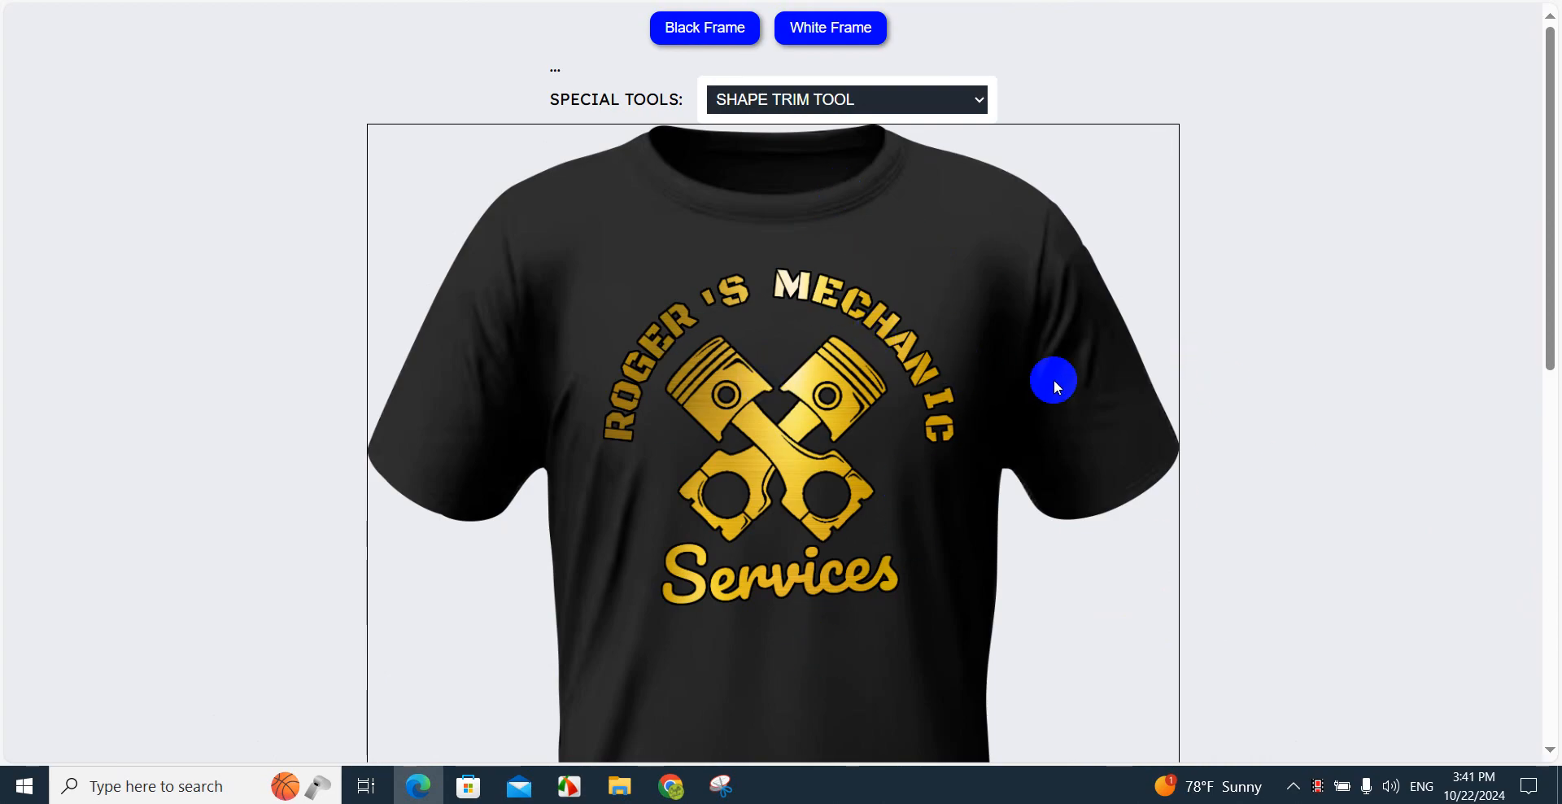
scroll(1161, 533, "down", 10)
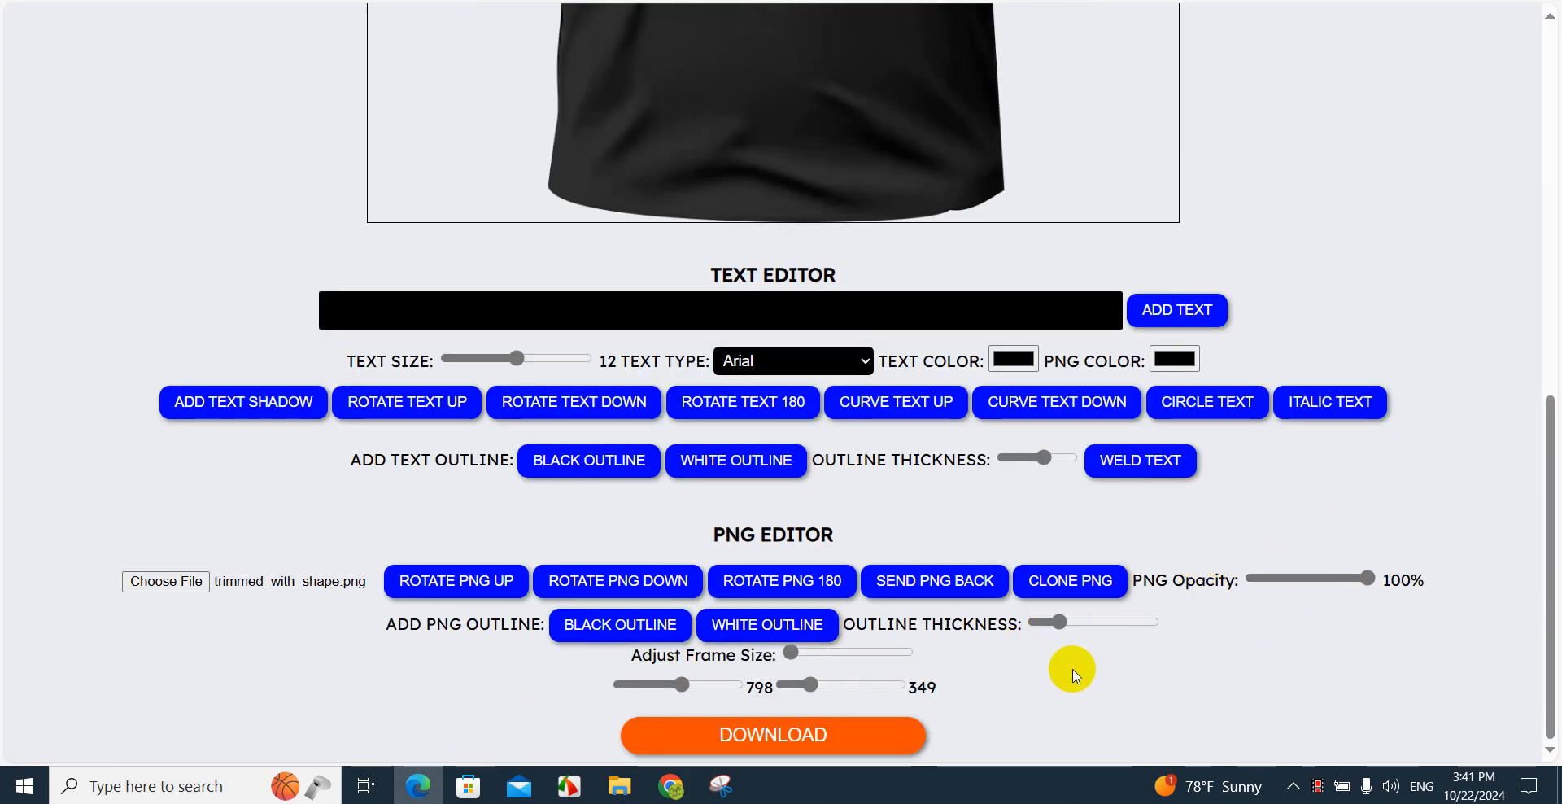
scroll(1071, 671, "up", 10)
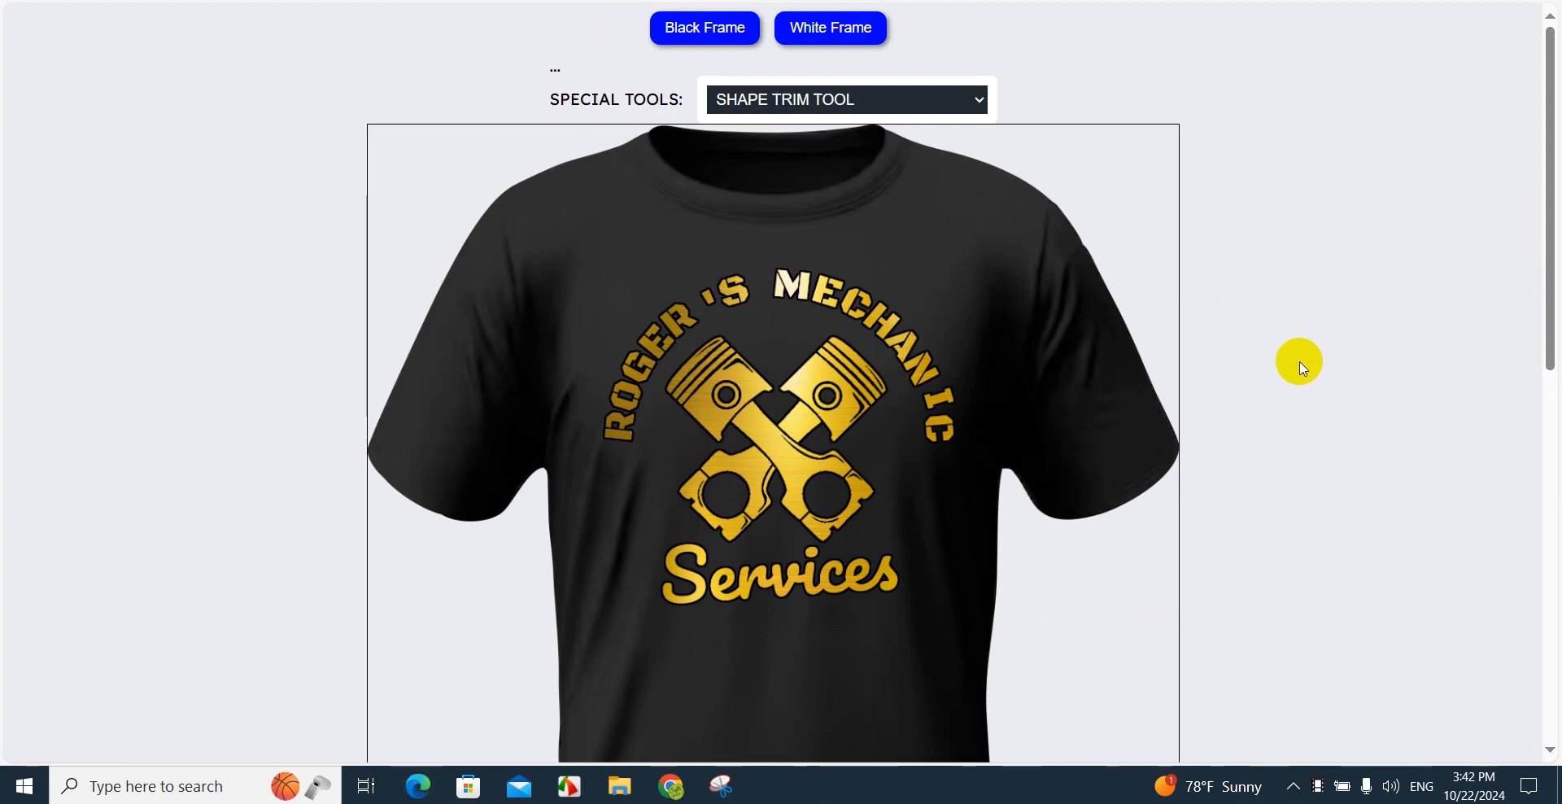
scroll(1296, 362, "down", 10)
scroll(1391, 342, "up", 10)
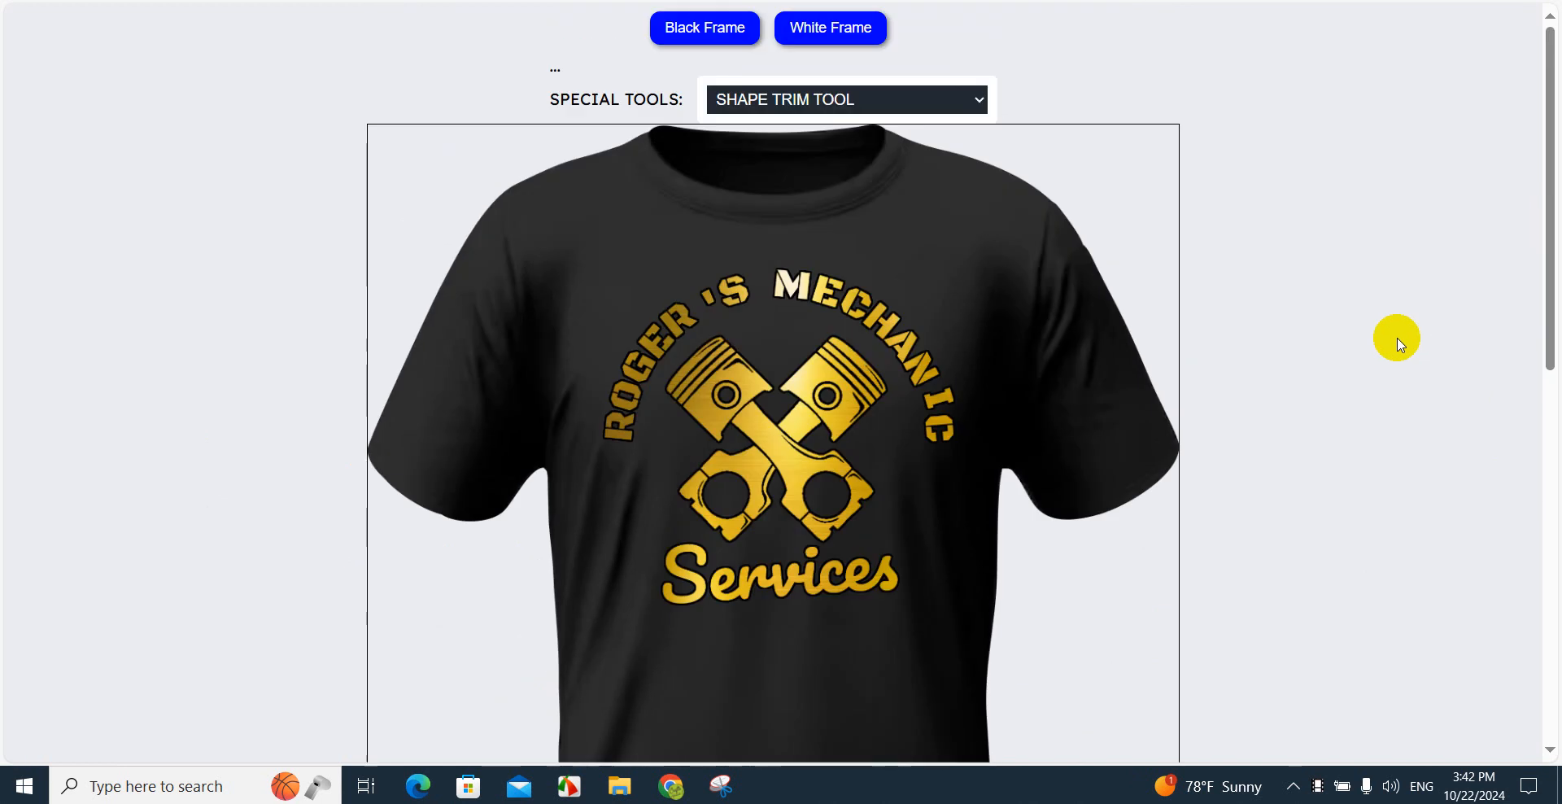
scroll(1397, 342, "down", 10)
scroll(1396, 342, "up", 10)
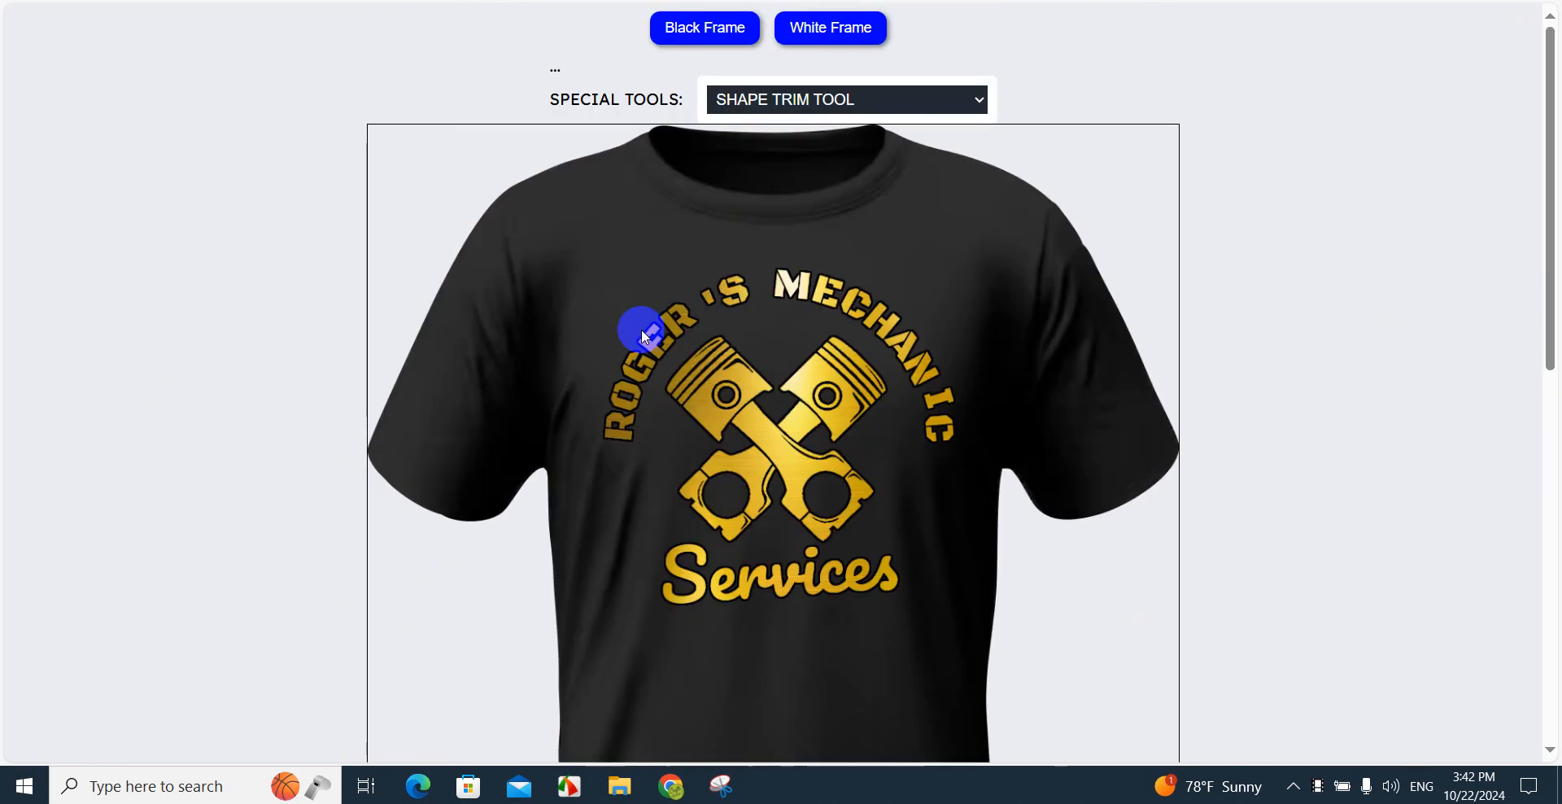